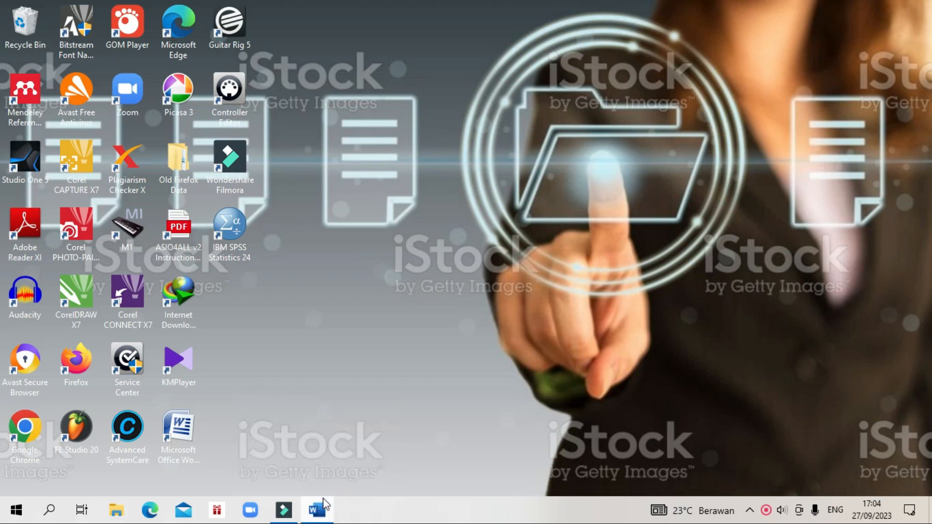
- Open Excel from the KUESIONER PENELITIAN document, maximize its window and create a blank workbook
scroll(672, 230, down, 1)
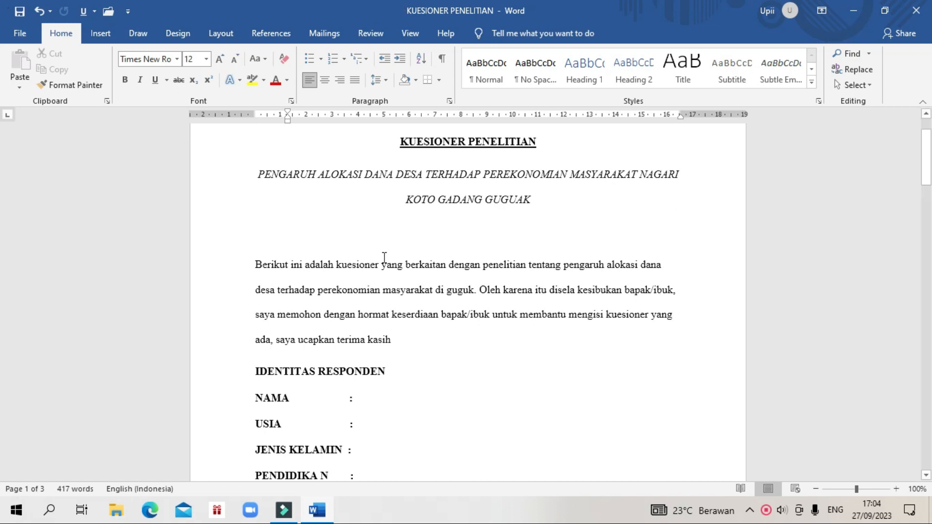
click(17, 511)
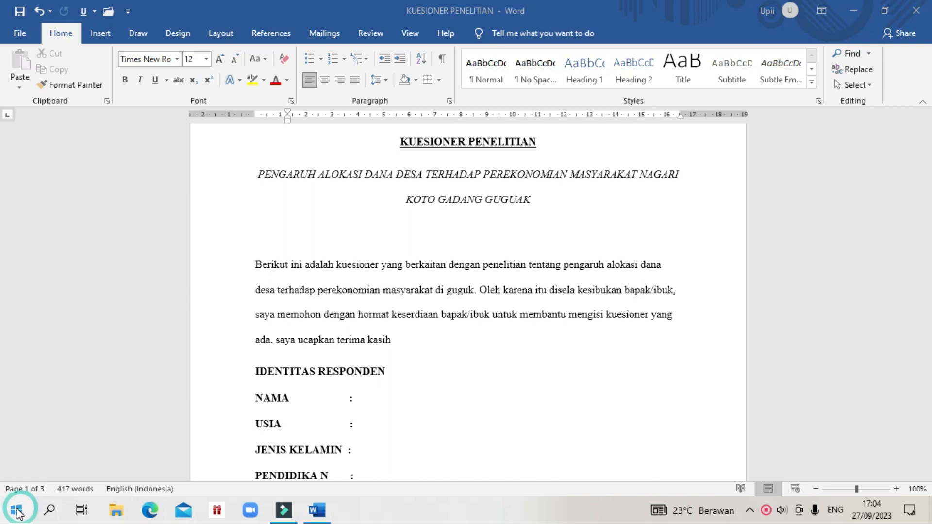
click(314, 121)
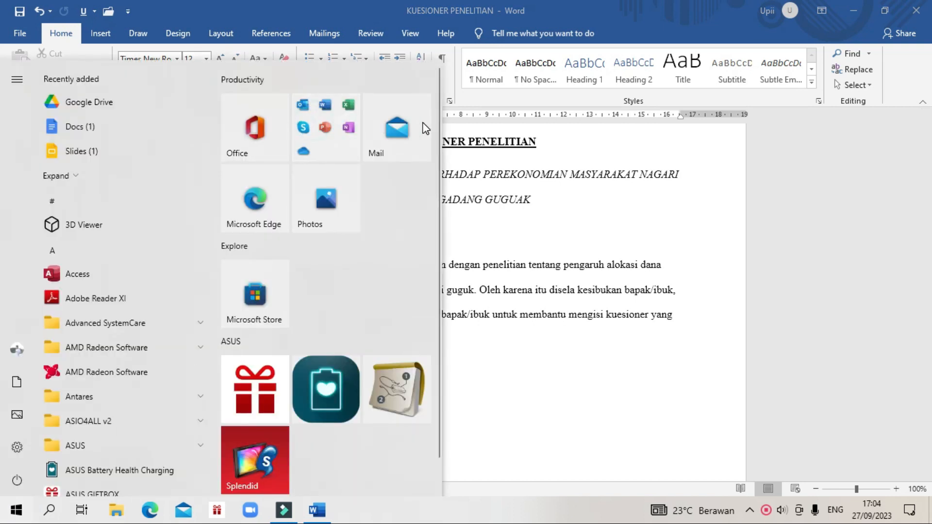
click(378, 202)
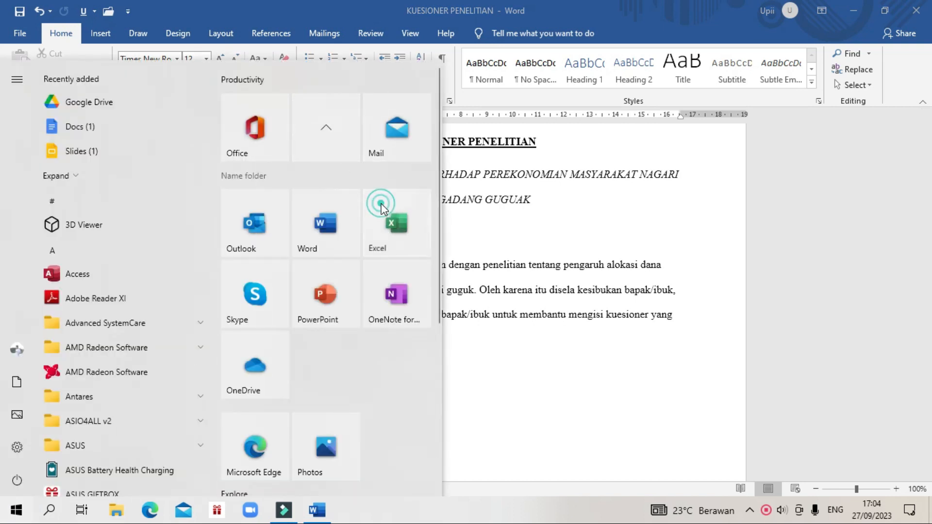
click(477, 317)
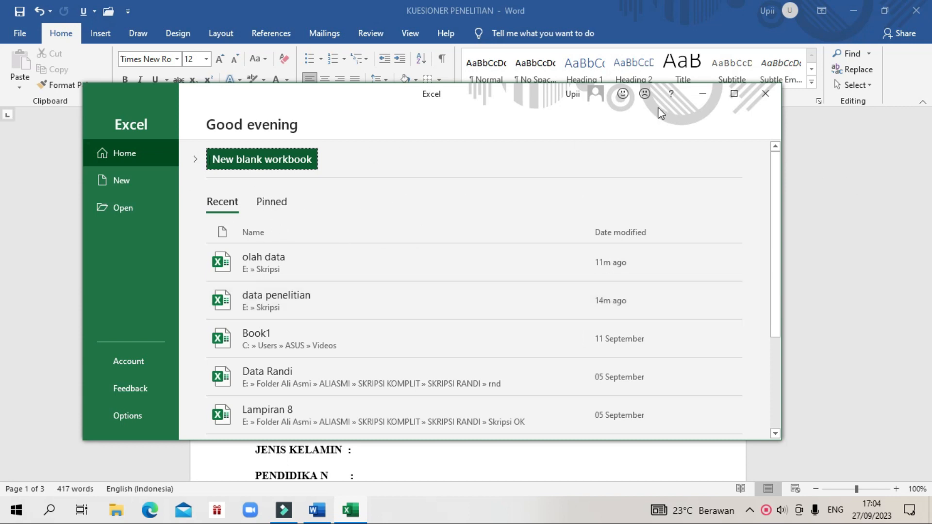
click(735, 94)
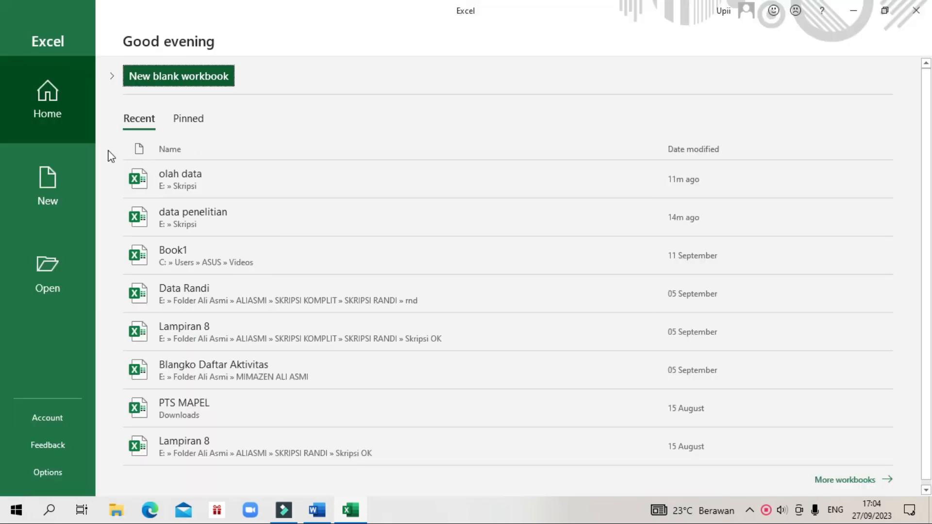
click(80, 186)
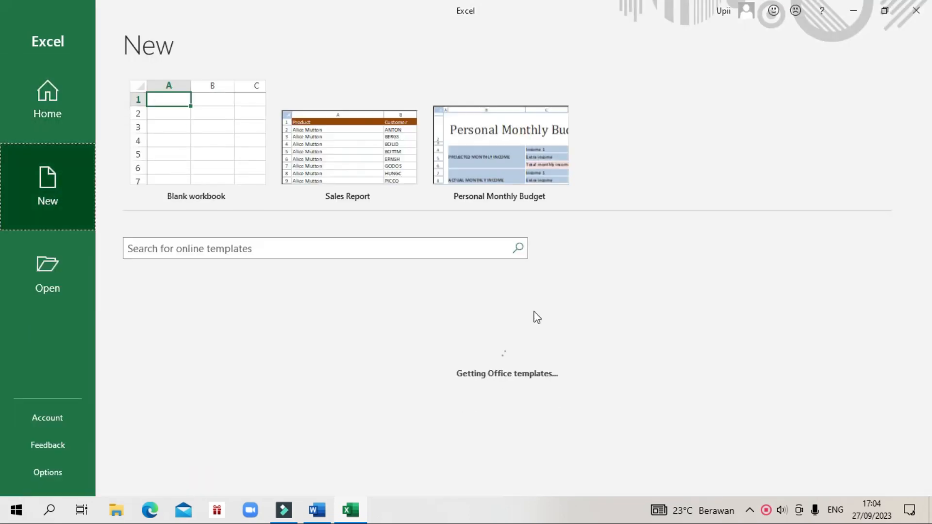
click(221, 173)
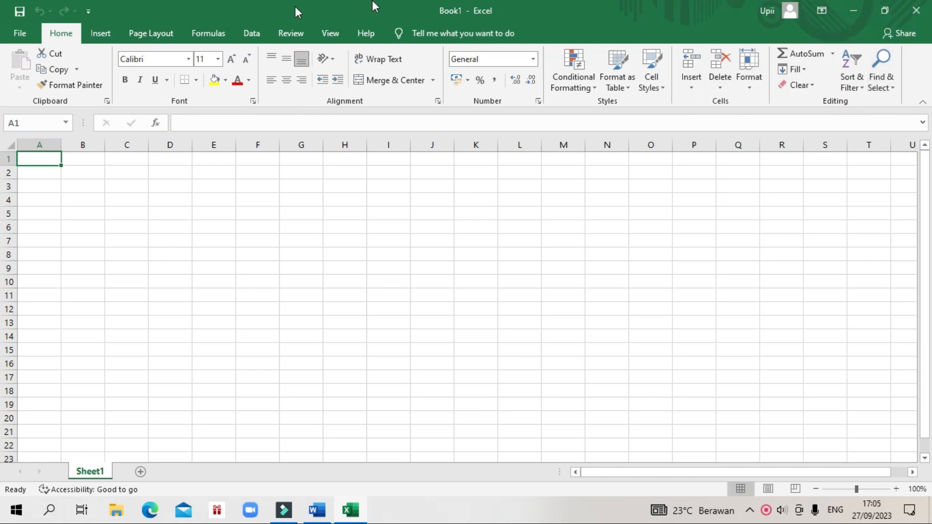
- Switch to the questionnaire in Word and fill in the respondent's name, USIA as 30 and JENIS KELAMIN as lk
click(319, 510)
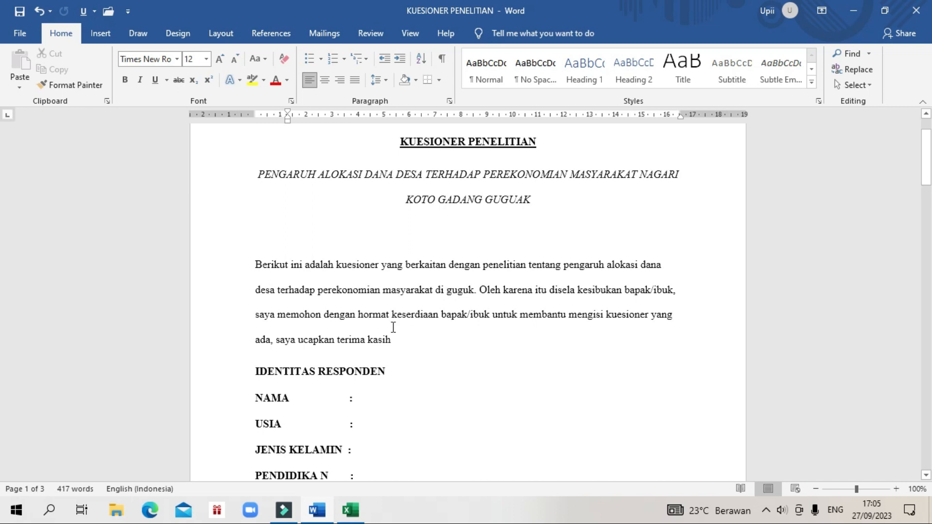
scroll(388, 335, down, 2)
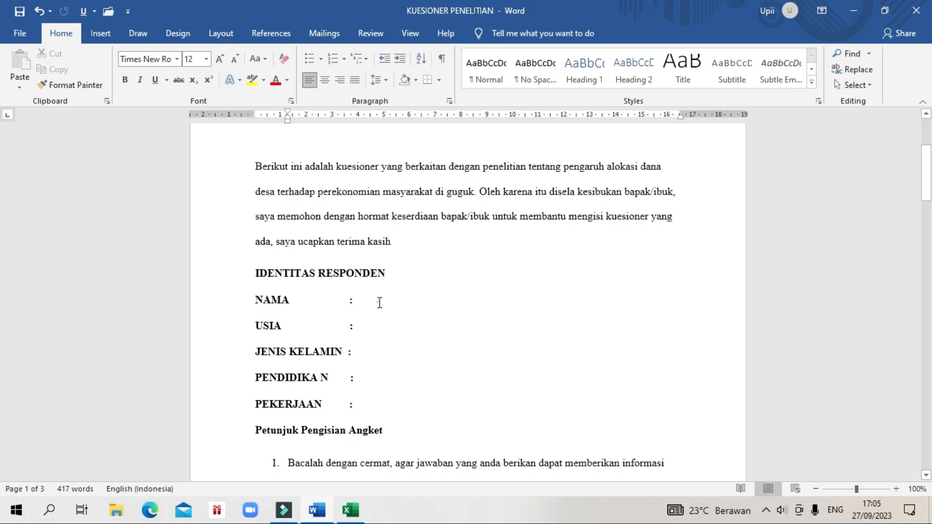
click(379, 302)
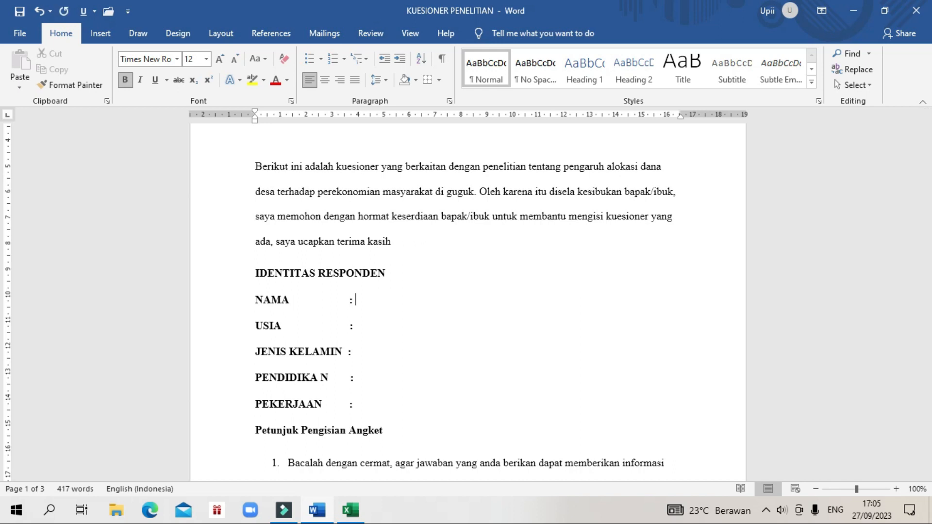
text(z)
click(382, 335)
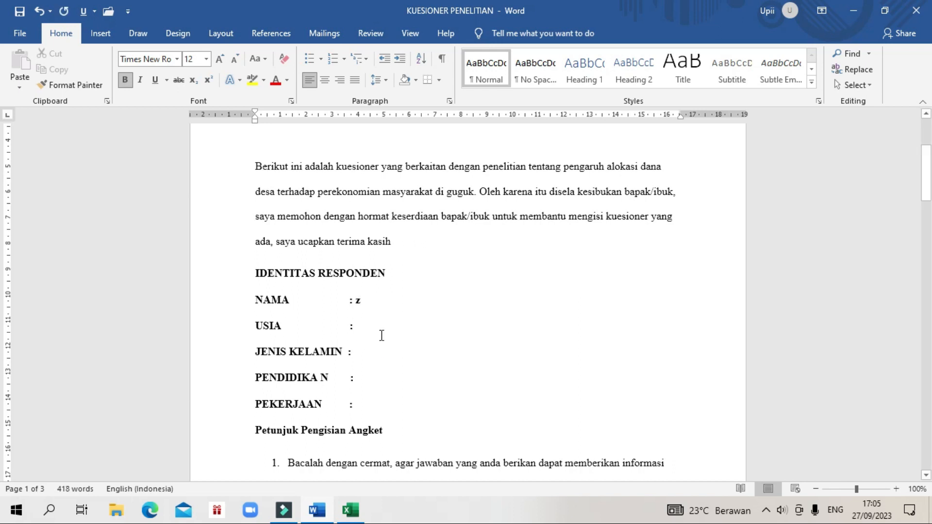
text(30)
click(382, 346)
text(lk)
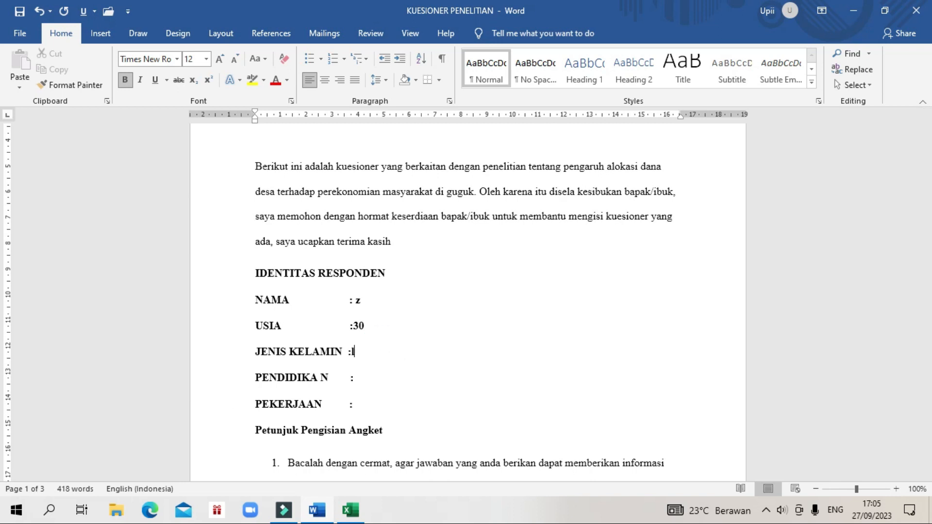
- Fill in the respondent's education as sma and PEKERJAAN as petani
click(378, 373)
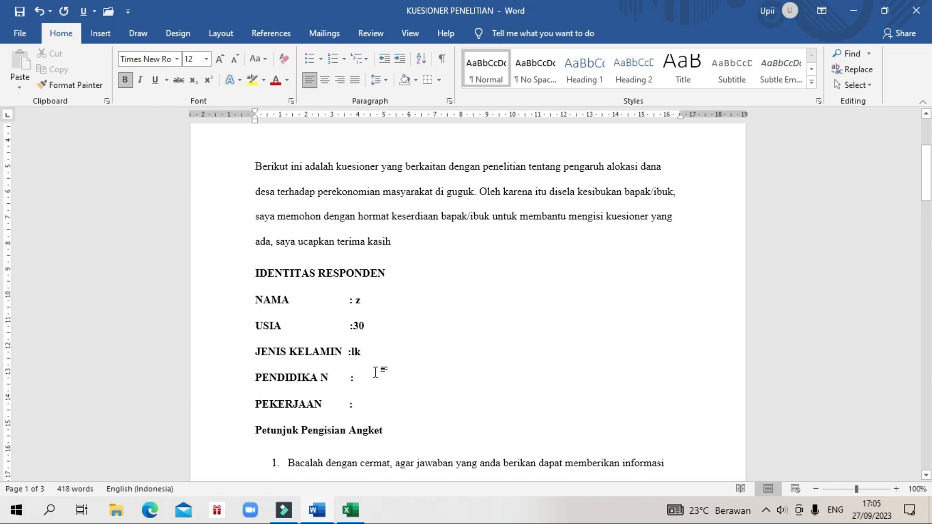
text(s)
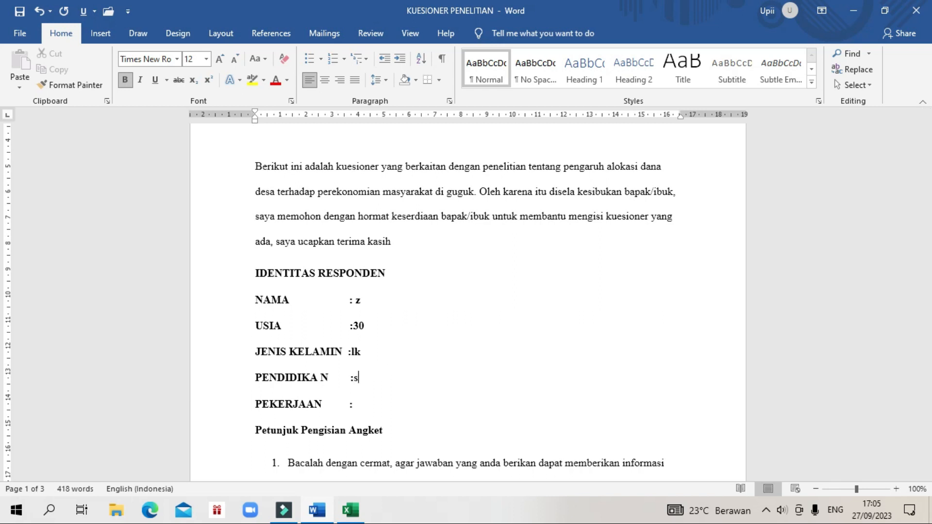
text(ma)
click(367, 404)
text(petani)
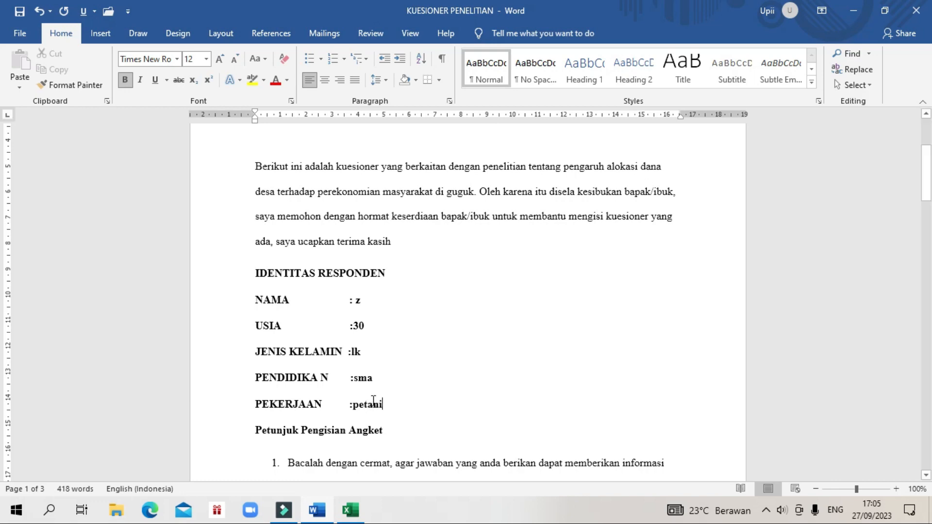
- Examine the Keterangan answer scale and the score assigned to each response option
scroll(393, 356, down, 10)
scroll(393, 357, down, 9)
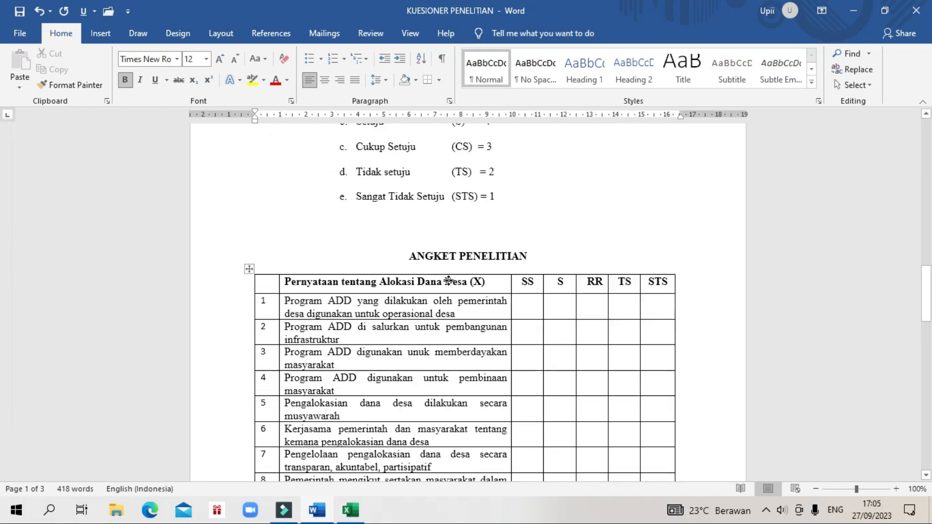
scroll(441, 233, up, 4)
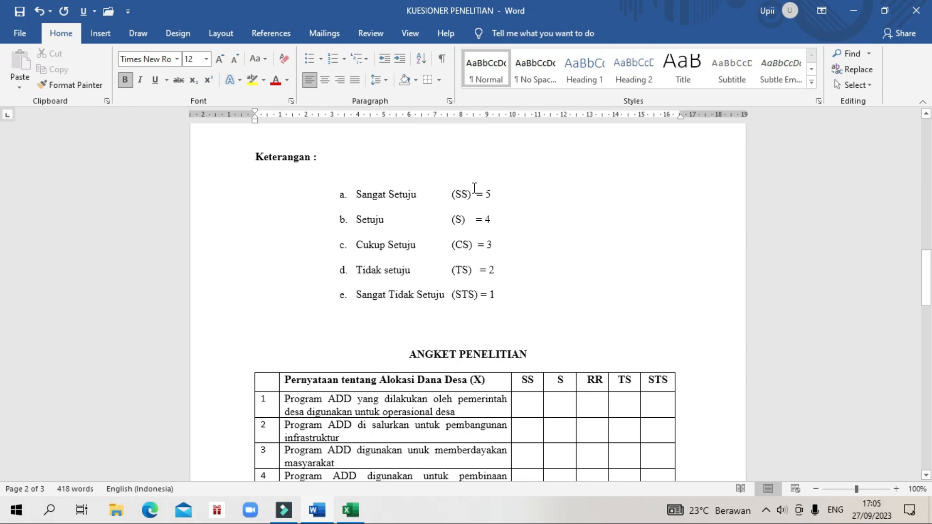
drag(361, 194, 501, 283)
click(518, 289)
- Examine the statement tables for Alokasi Dana Desa (X) and Perekonomian Masyarakat (Y)
scroll(518, 288, down, 5)
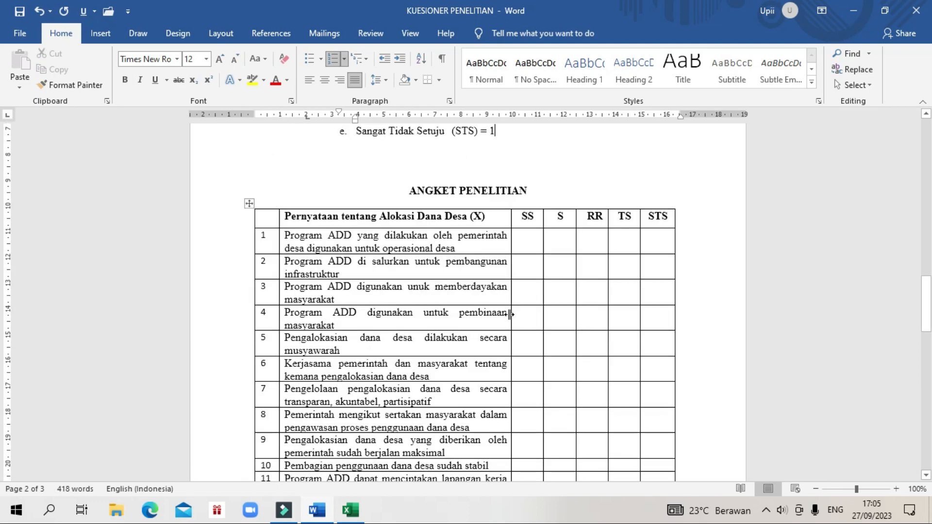
drag(482, 217, 284, 217)
scroll(335, 248, down, 4)
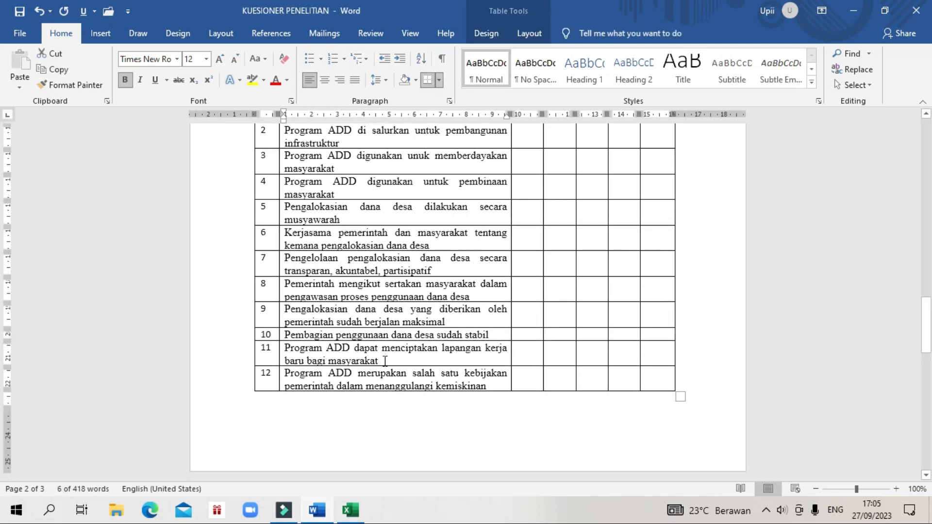
scroll(385, 361, down, 8)
scroll(387, 310, up, 12)
scroll(385, 311, down, 8)
scroll(386, 313, down, 3)
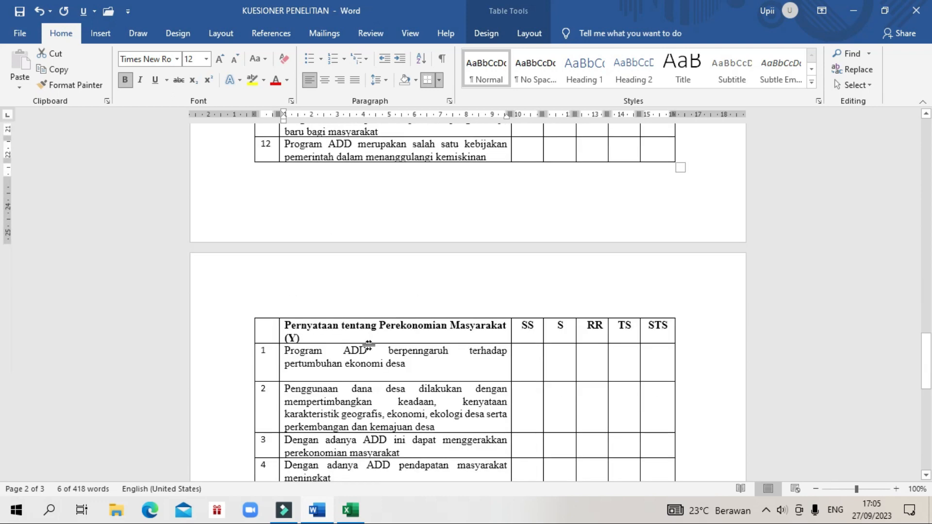
drag(343, 339, 293, 321)
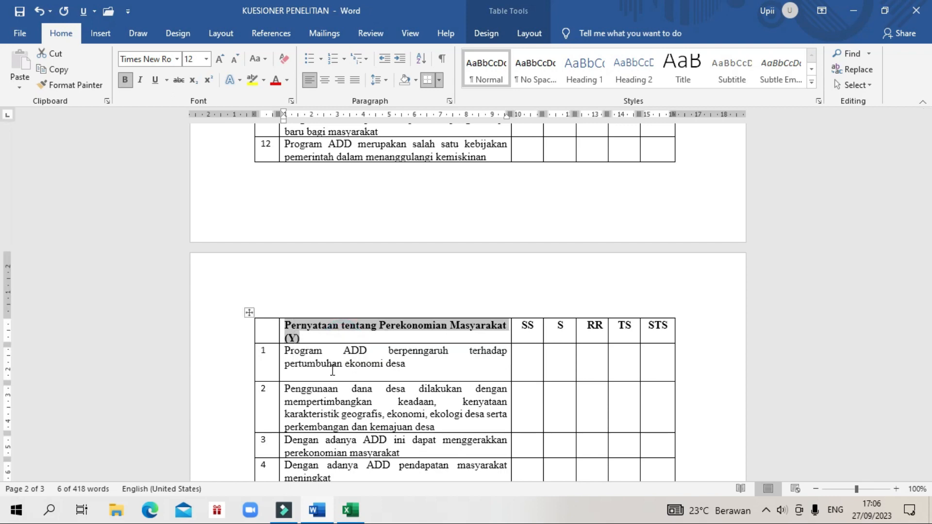
scroll(337, 371, down, 8)
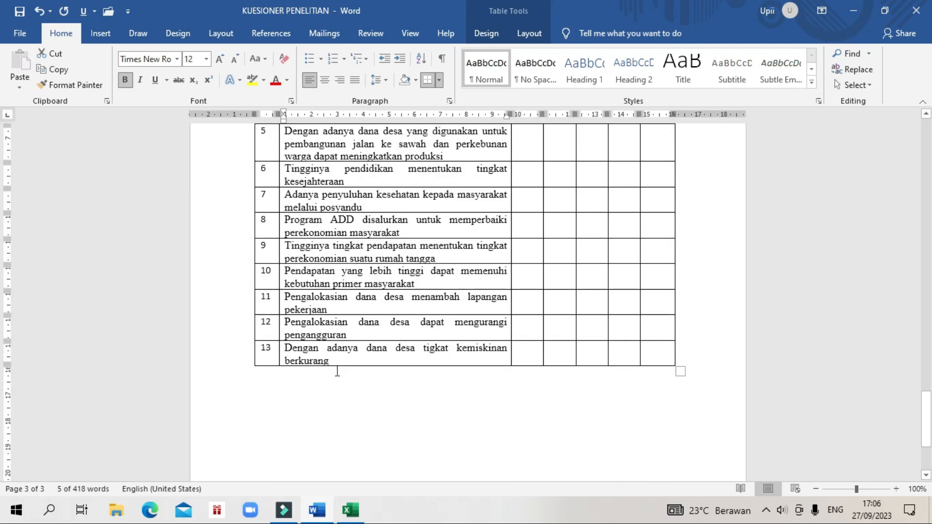
- Switch to the blank Excel workbook and enter the title "alokasi dana desa" in cell A1
click(350, 510)
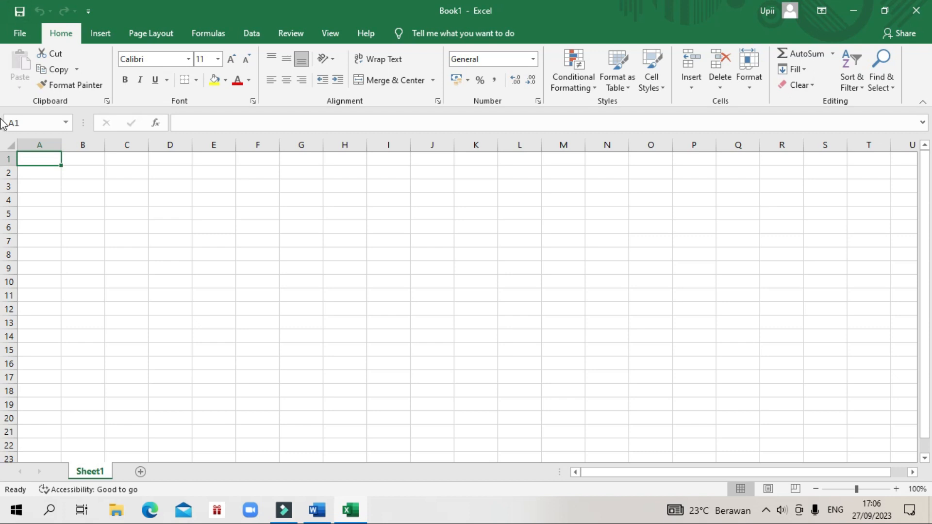
click(31, 158)
text(a;plaso)
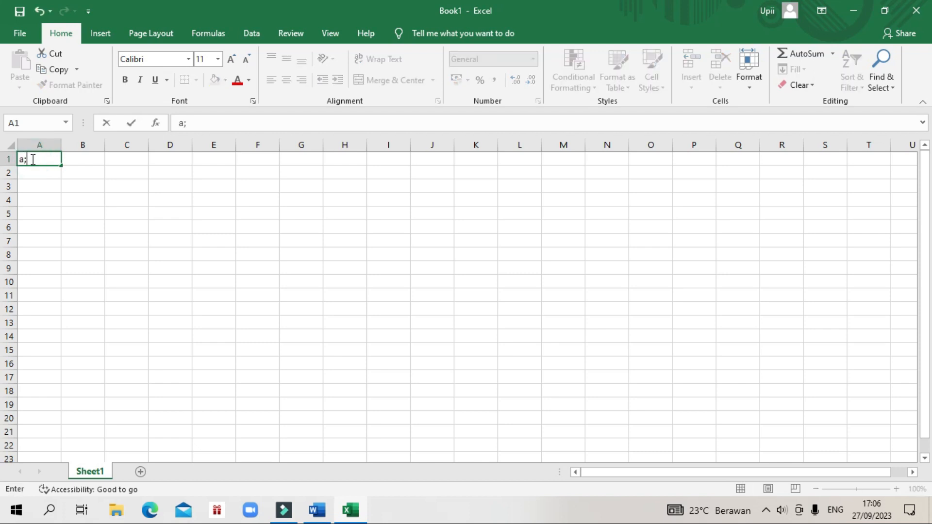
key(BackSpace)
key(BackSpace)
key(BackSpace)
key(BackSpace)
key(BackSpace)
key(BackSpace)
key(BackSpace)
text(a;p)
key(BackSpace)
key(BackSpace)
text(lokasi dana de)
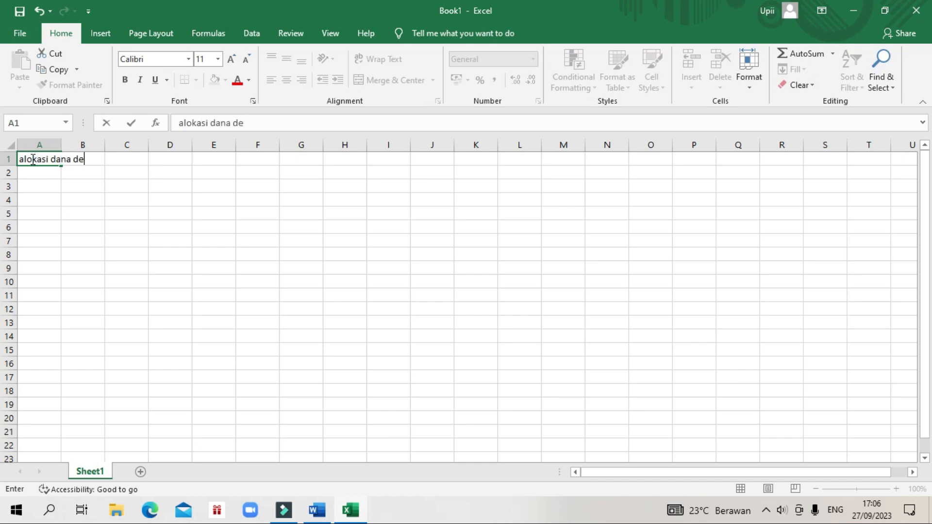
text(sa)
key(Return)
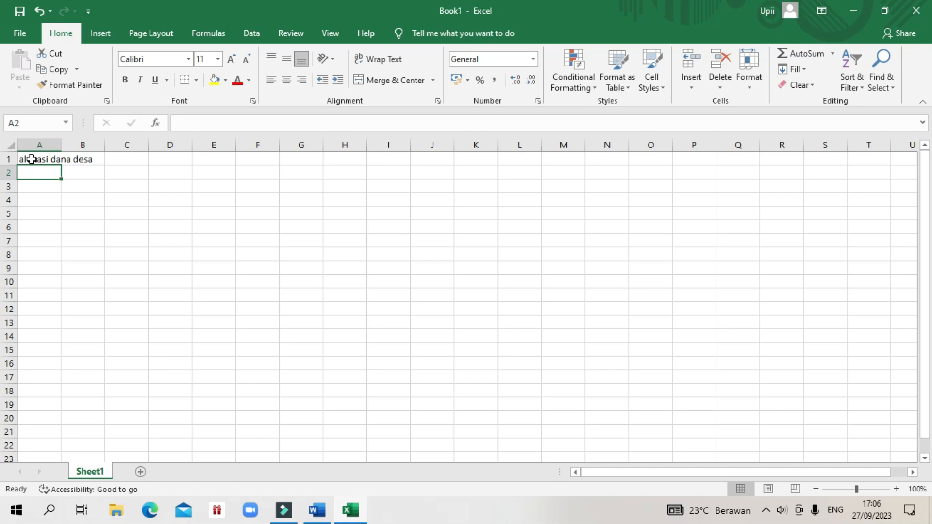
- Enter the heading "no" in A2 and the numbers 1 to 3 in A3 to A5
text(no)
key(ctrl+Return)
key(Return)
text(1)
key(Return)
text(2)
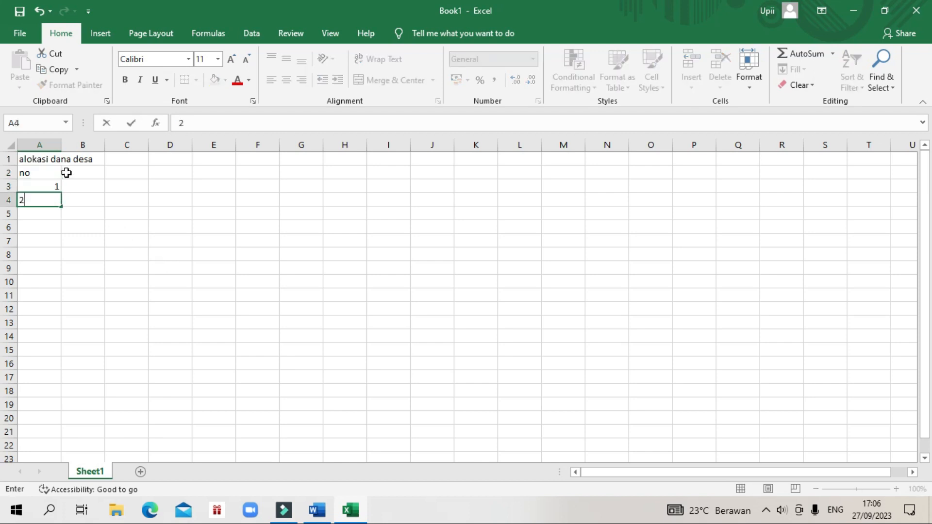
key(Return)
text(2)
key(Return)
key(Up)
text(3)
key(Return)
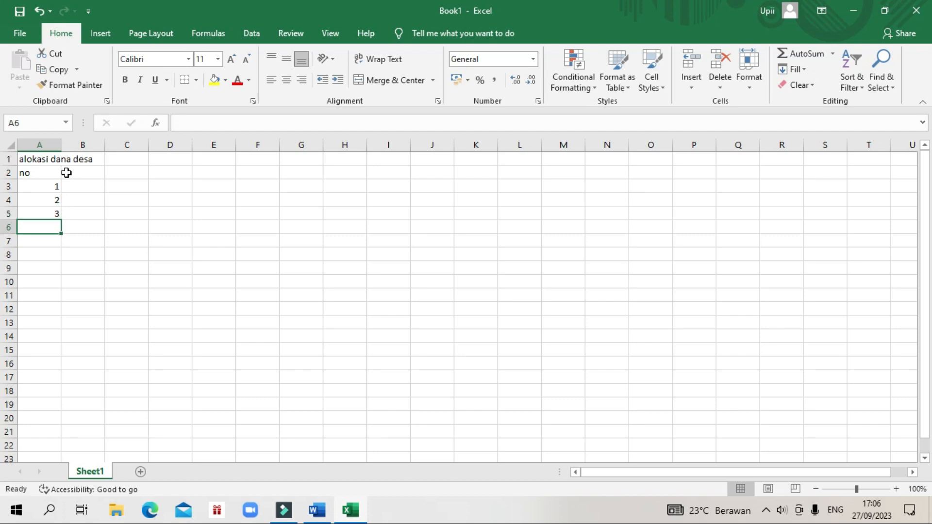
- Continue the numbering in column A with 4 to 10 in A6 to A12
text(3)
key(Return)
key(Up)
text(4)
key(Return)
text(5)
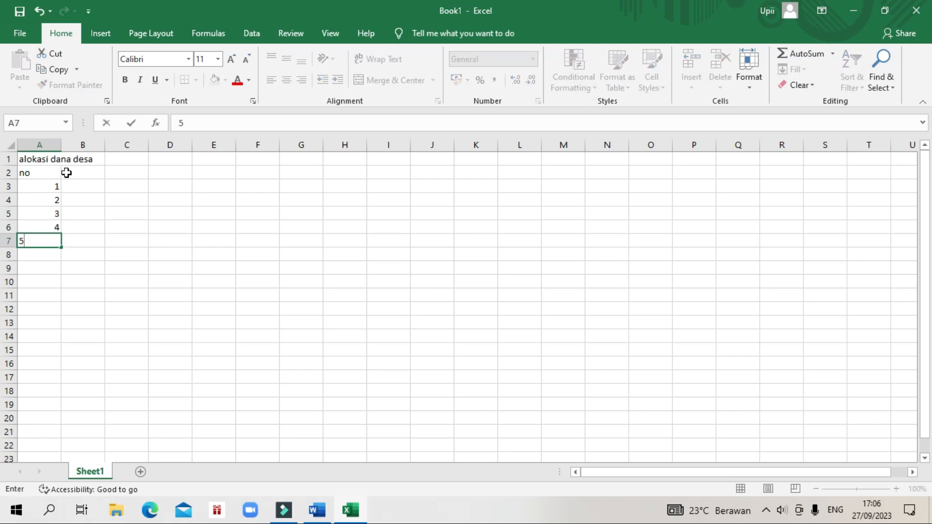
key(Return)
text(6)
key(Return)
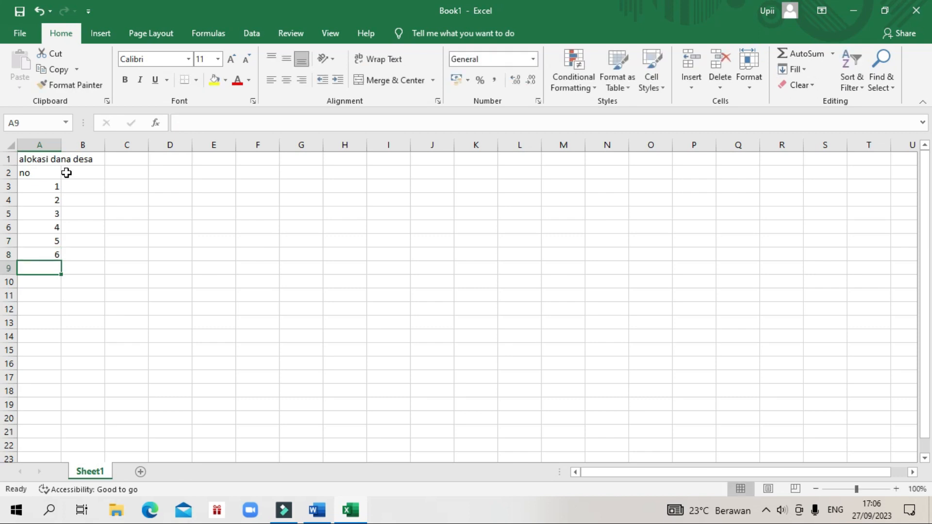
text(7)
key(Return)
text(8)
key(Return)
key(Return)
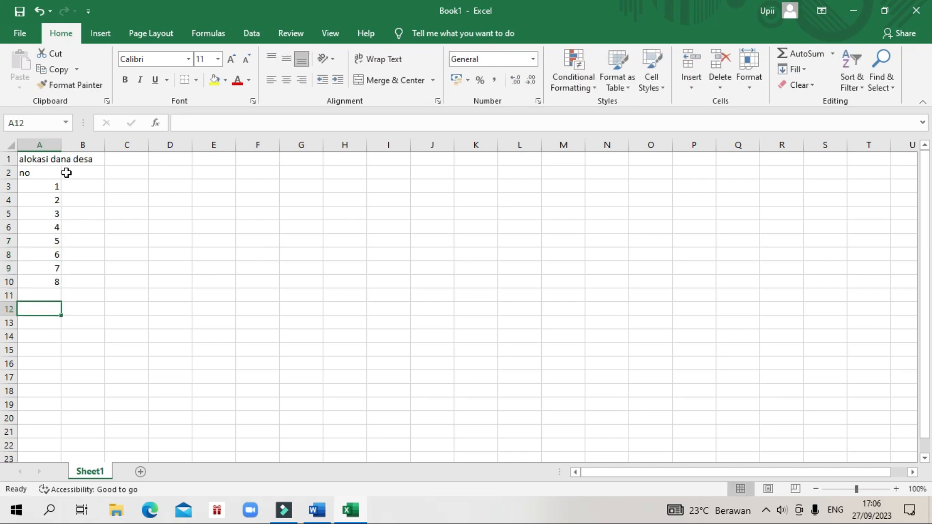
key(Up)
text(9)
key(Return)
text(10)
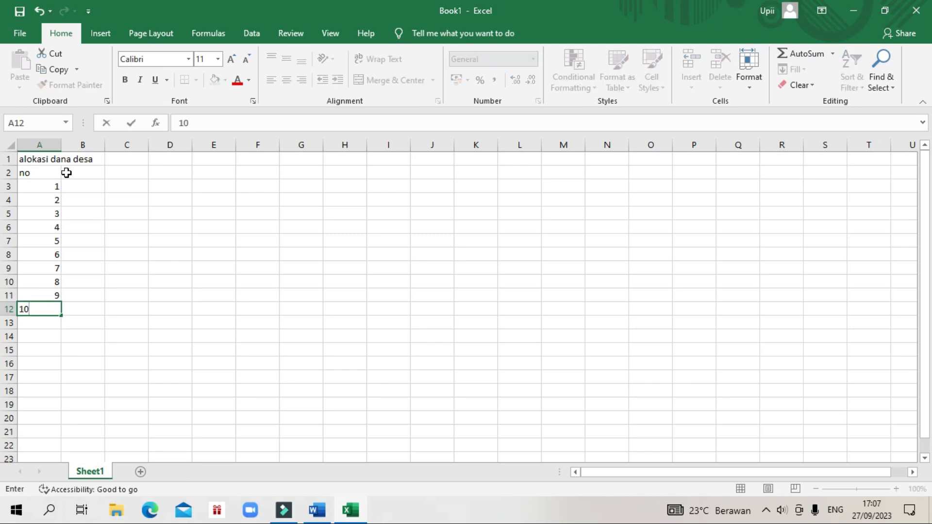
key(Return)
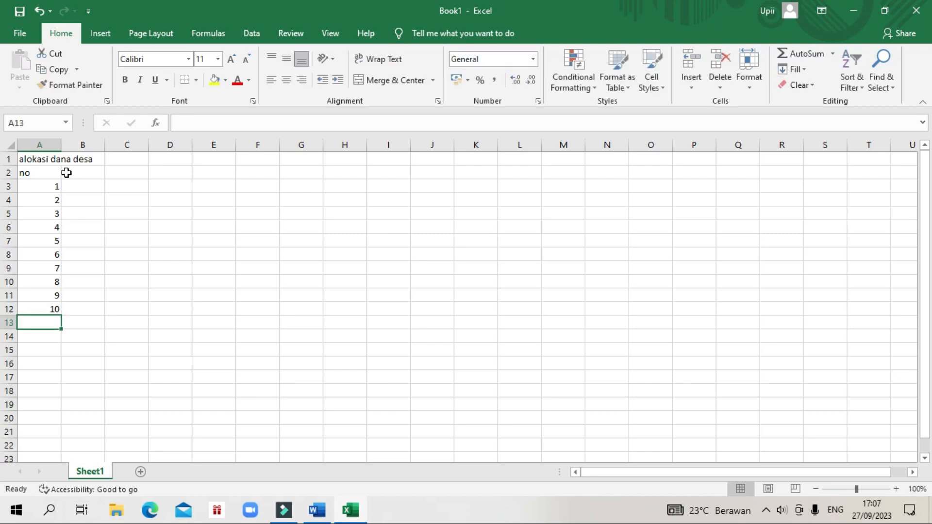
key(Up)
key(Up)
key(Up)
key(Up)
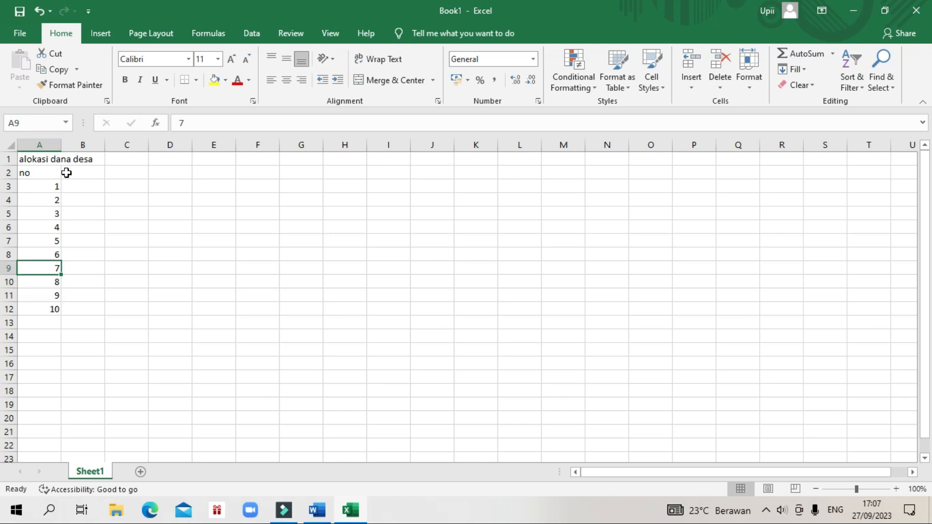
key(Down)
key(Down)
key(Down)
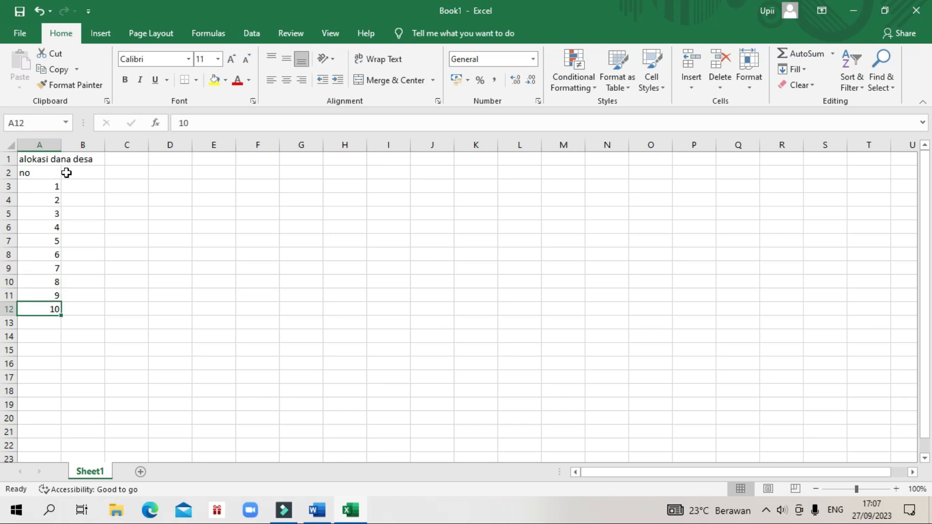
key(Down)
key(Up)
key(Down)
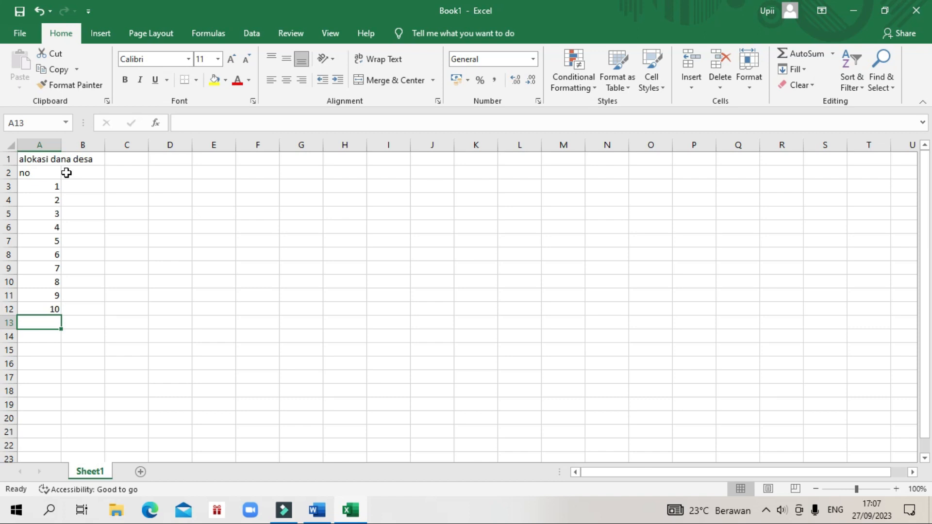
- Enter "dll" in A13, directly below the numbering in column A
text(dll)
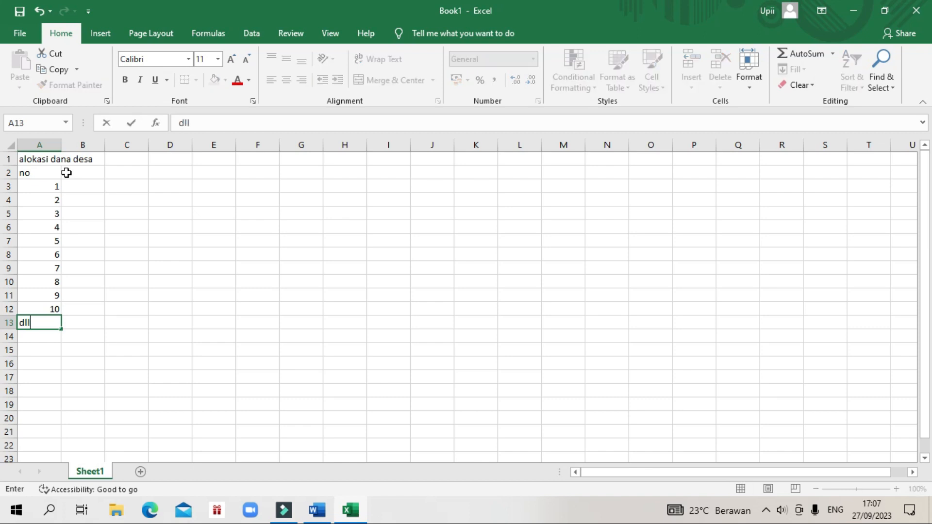
key(Up)
key(Up)
key(Up)
key(Up)
key(Up)
key(Up)
key(Up)
key(Up)
key(Up)
key(Up)
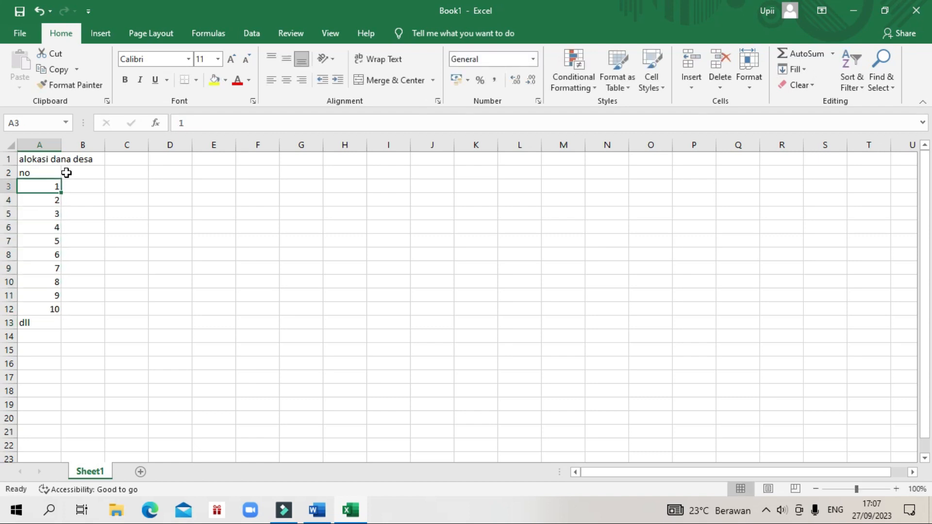
key(Up)
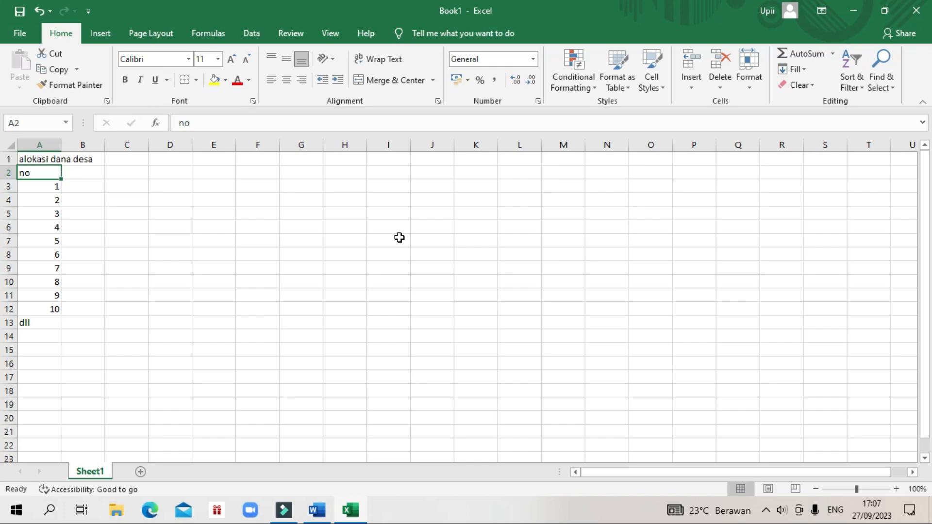
- Switch to the Word questionnaire and review the fields listed under IDENTITAS RESPONDEN
click(317, 510)
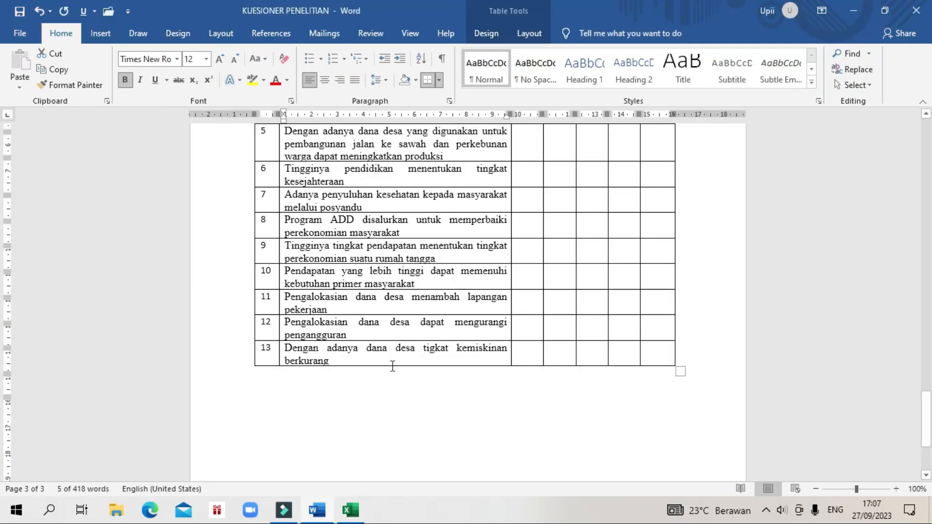
scroll(388, 372, up, 15)
scroll(392, 366, up, 10)
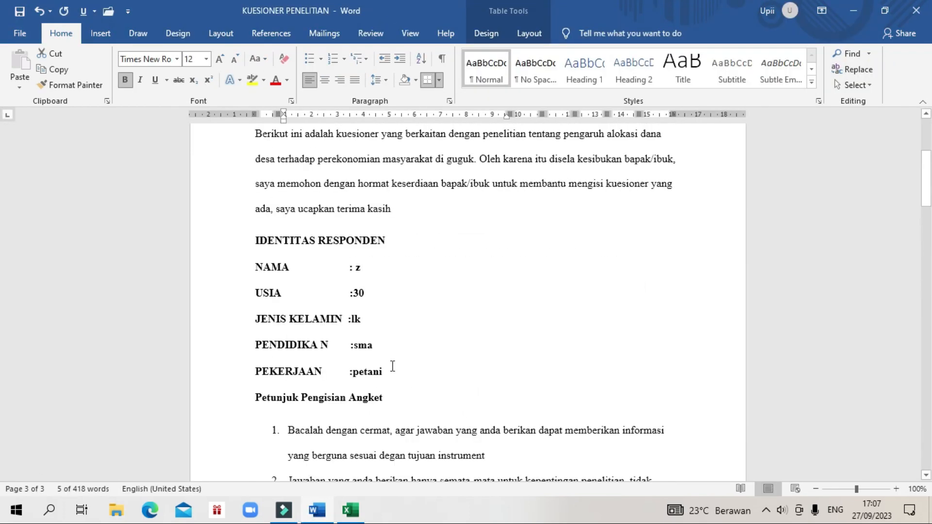
scroll(295, 335, down, 2)
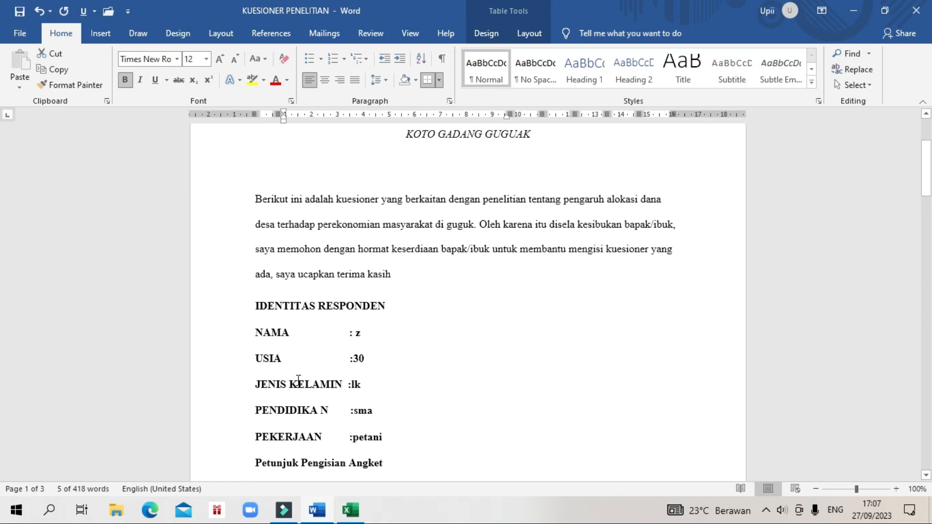
scroll(327, 393, down, 1)
drag(257, 288, 324, 441)
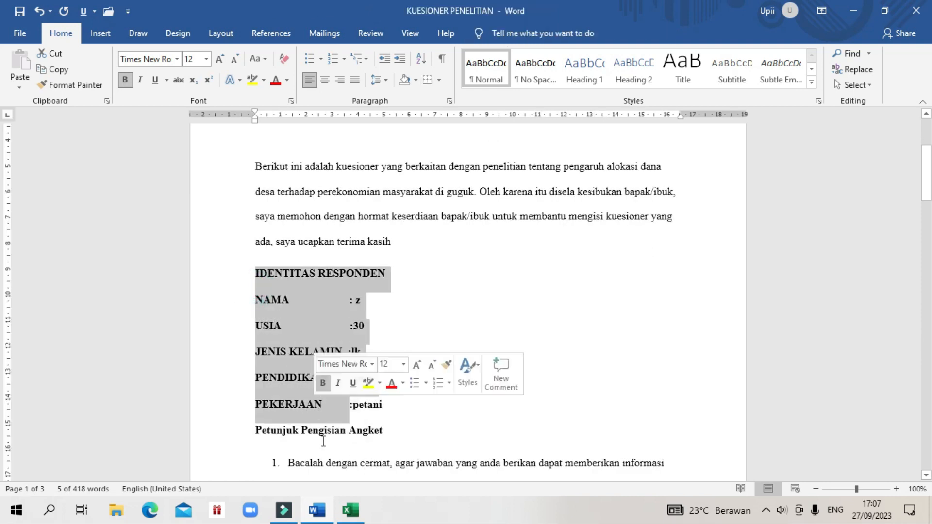
- Return to the Excel workbook and enter the headings "nama" in B2 and "usia" in C2
click(350, 509)
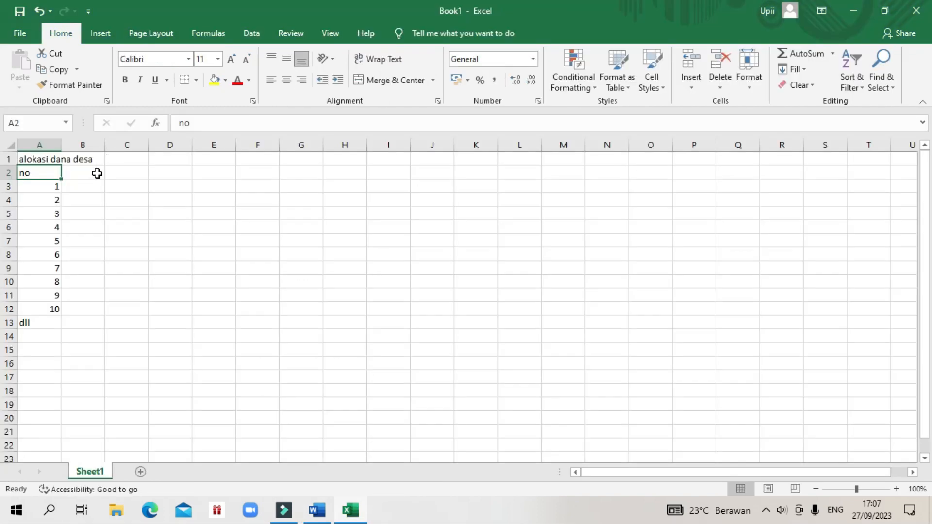
click(97, 173)
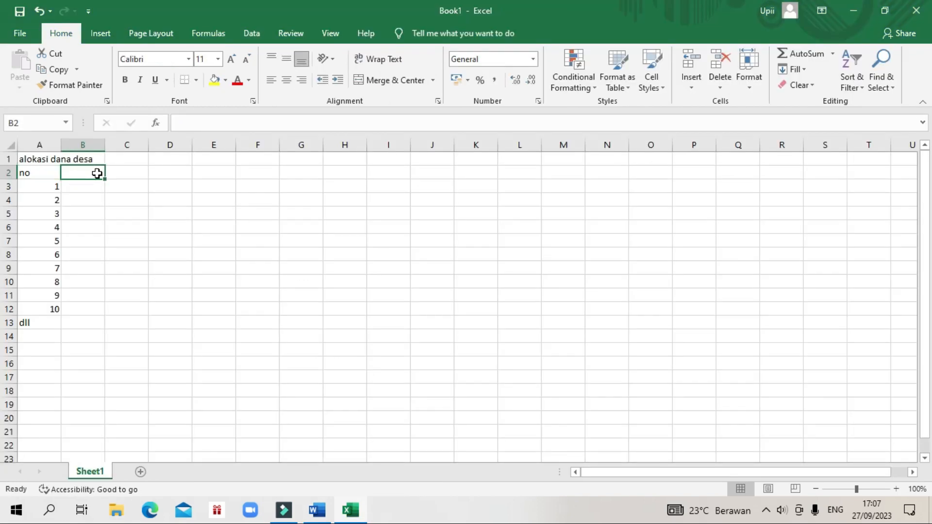
text(nama)
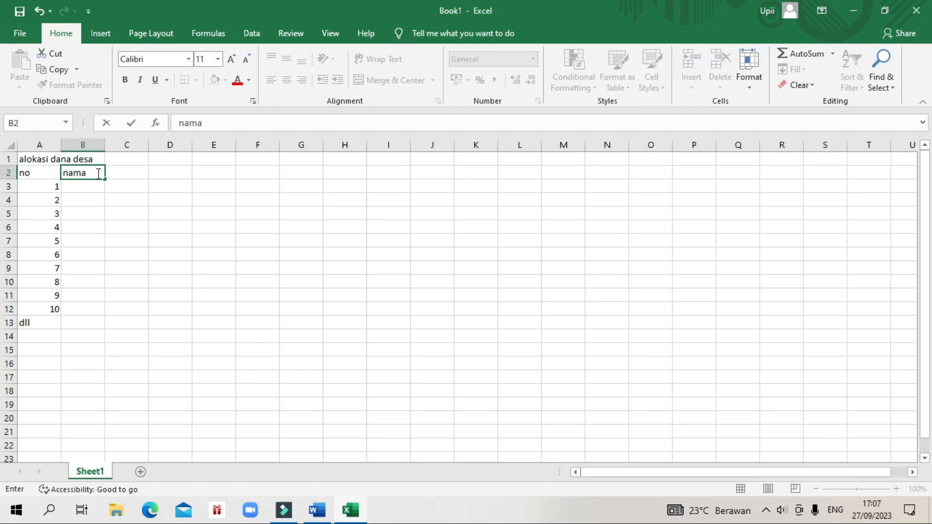
key(Tab)
text(usia)
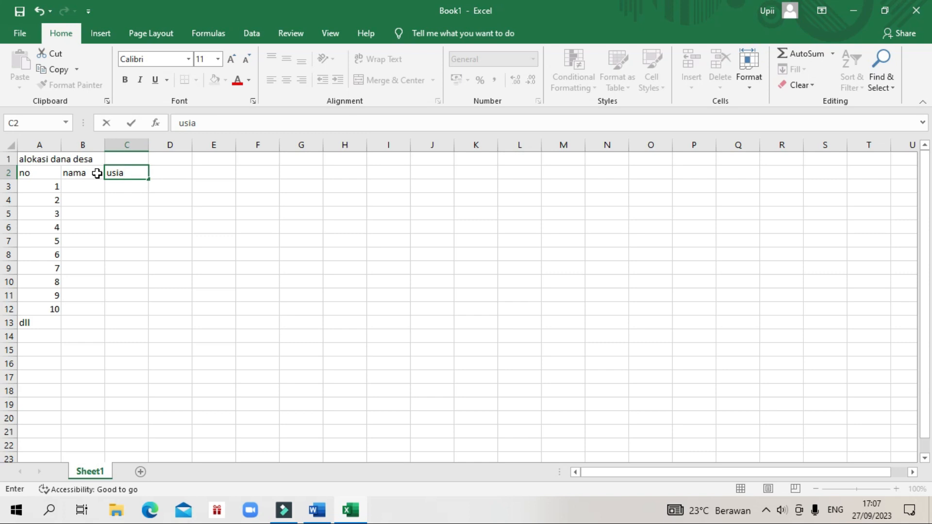
key(Tab)
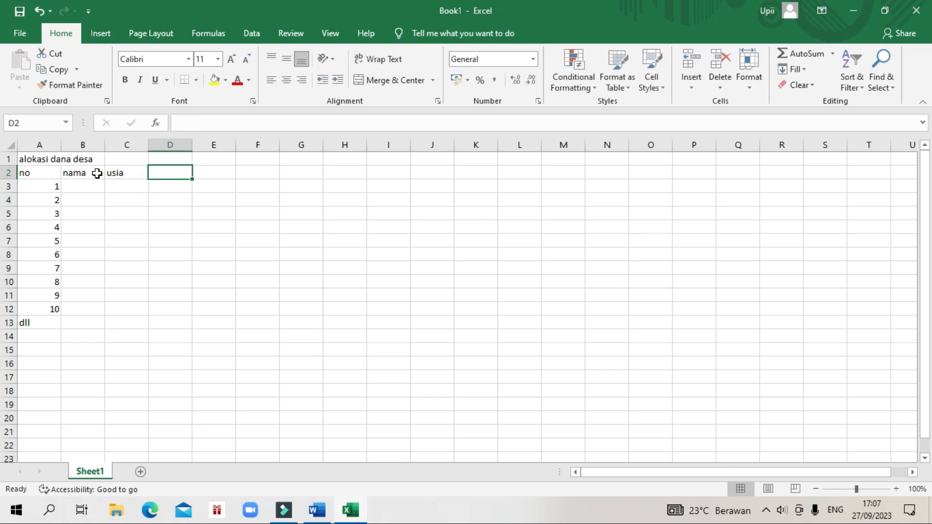
- Enter the headings "jenis kelamin" in D2, "pendidikan" in E2 and "pekerjaan" in F2
text(e)
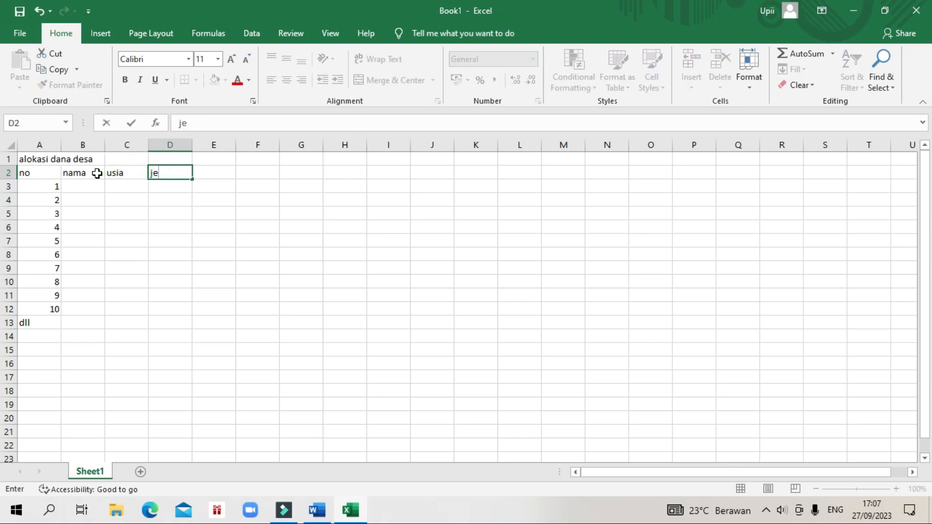
text(nis kelamin)
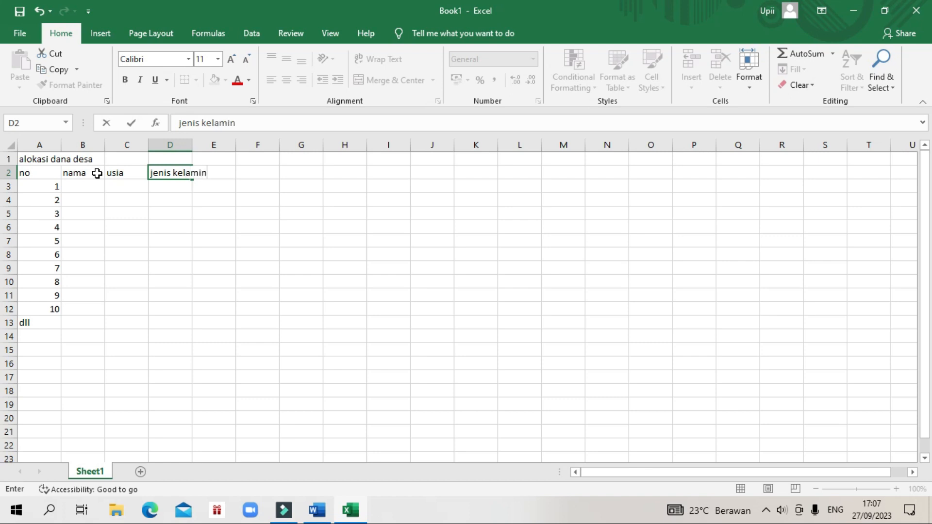
key(Tab)
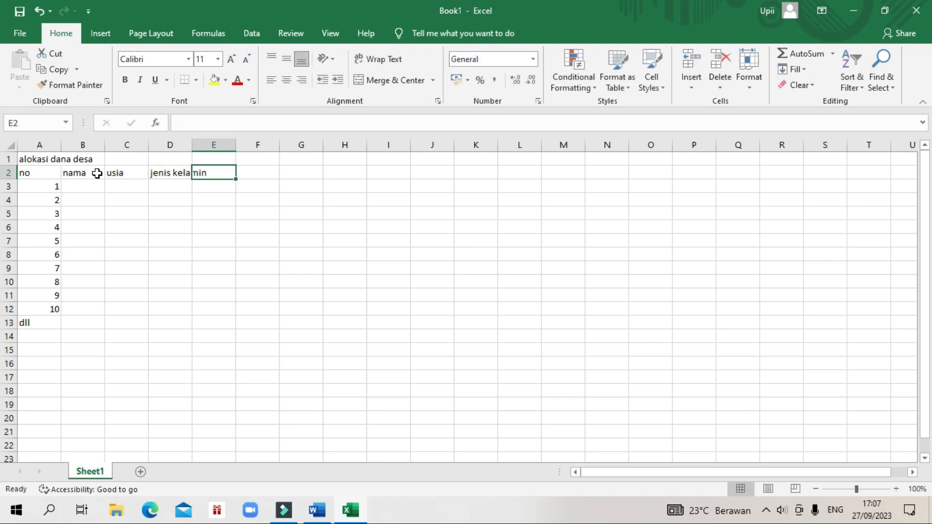
text(pen)
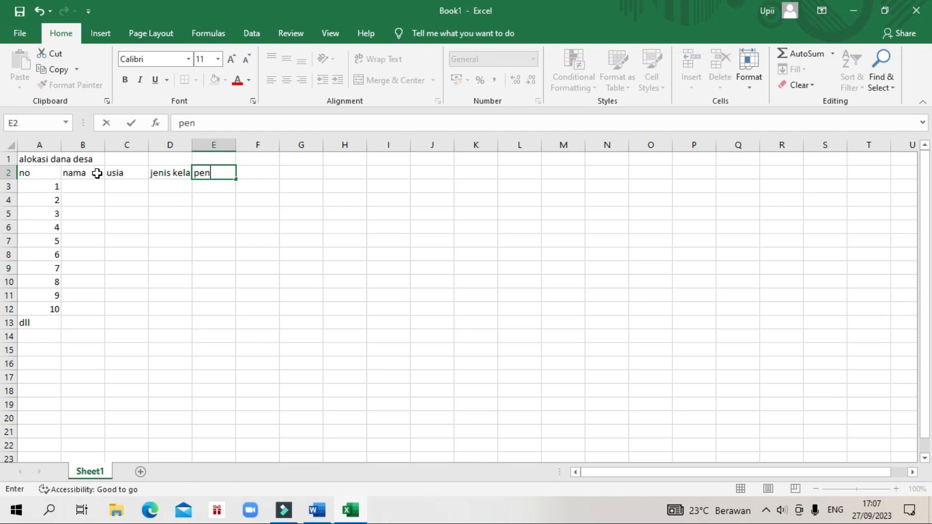
text(didikan)
key(Tab)
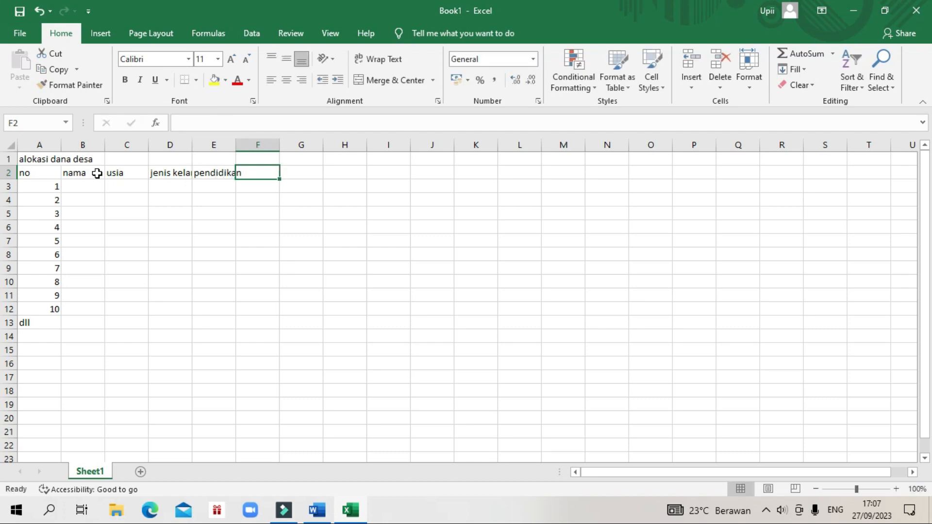
text(pekerj)
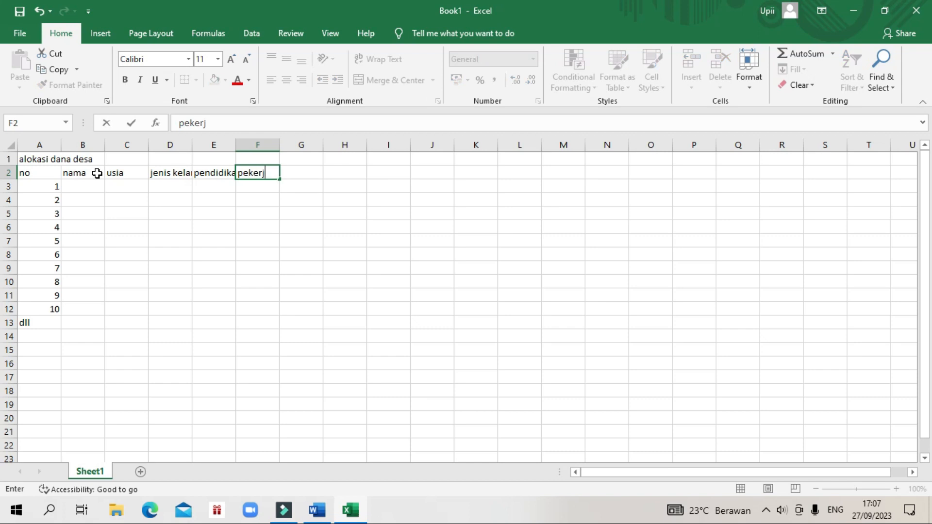
text(aan)
- Widen columns D, E and F so each heading in row 2 fits within its column
click(191, 162)
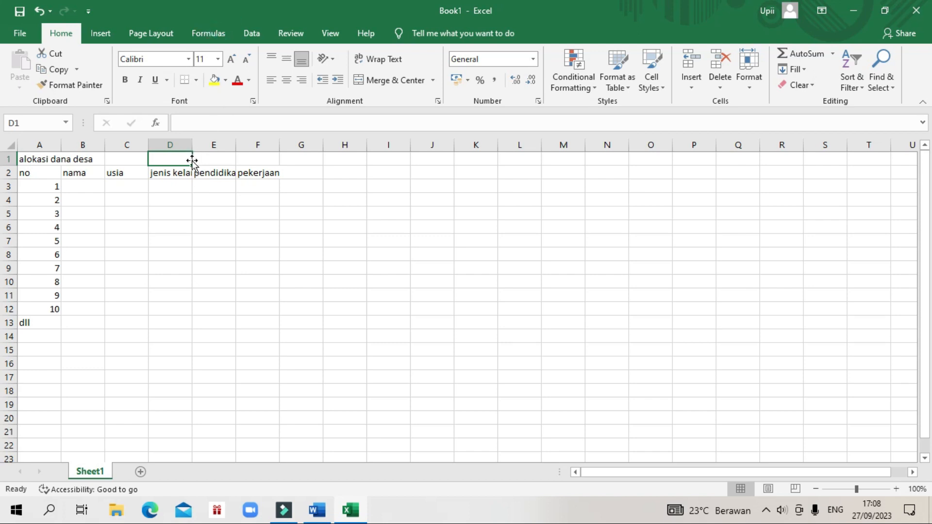
drag(192, 162, 208, 144)
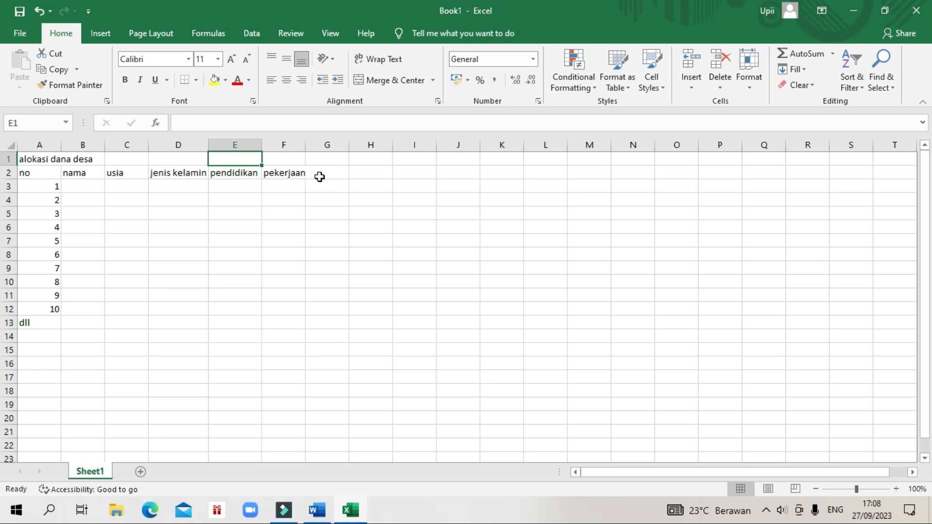
click(306, 153)
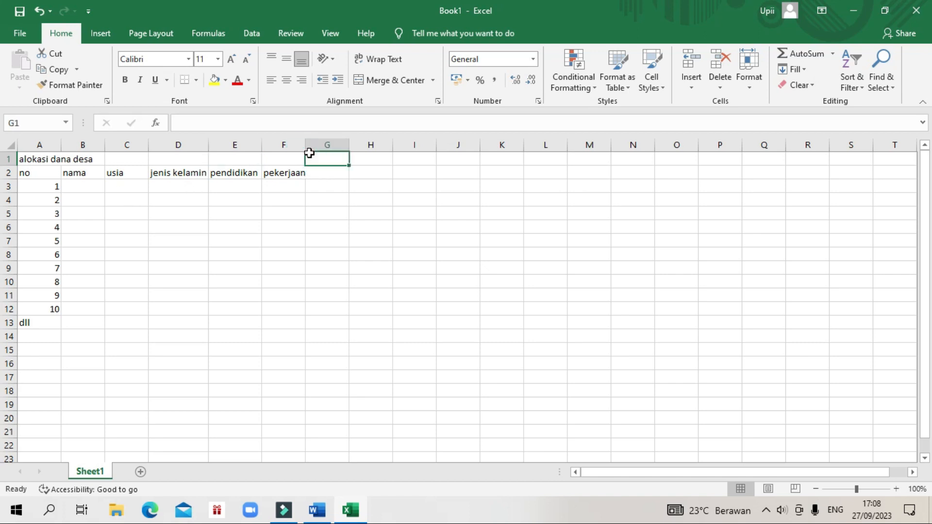
mouse_move(305, 156)
mouse_down()
mouse_move(311, 162)
mouse_move(311, 144)
mouse_up()
click(321, 176)
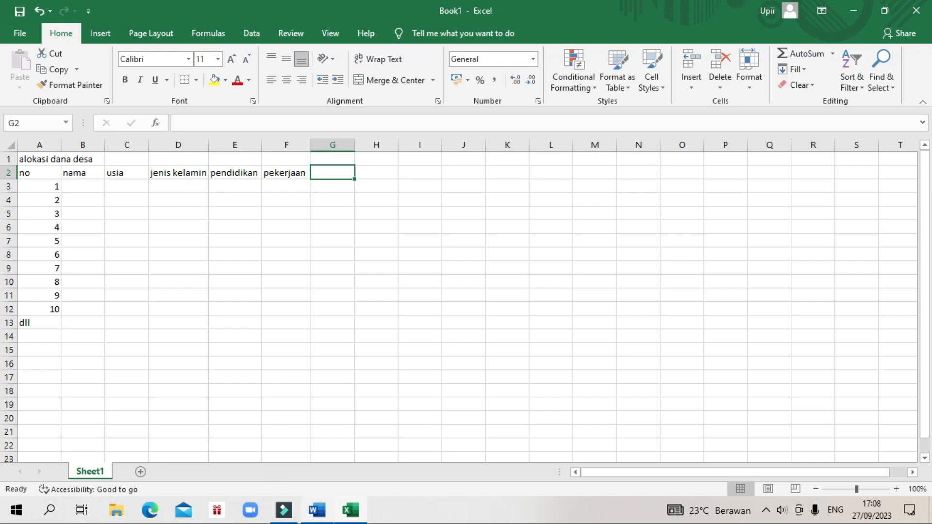
- Switch to the Word questionnaire and examine the numbered statements in the Alokasi Dana Desa (X) table
click(316, 510)
click(447, 350)
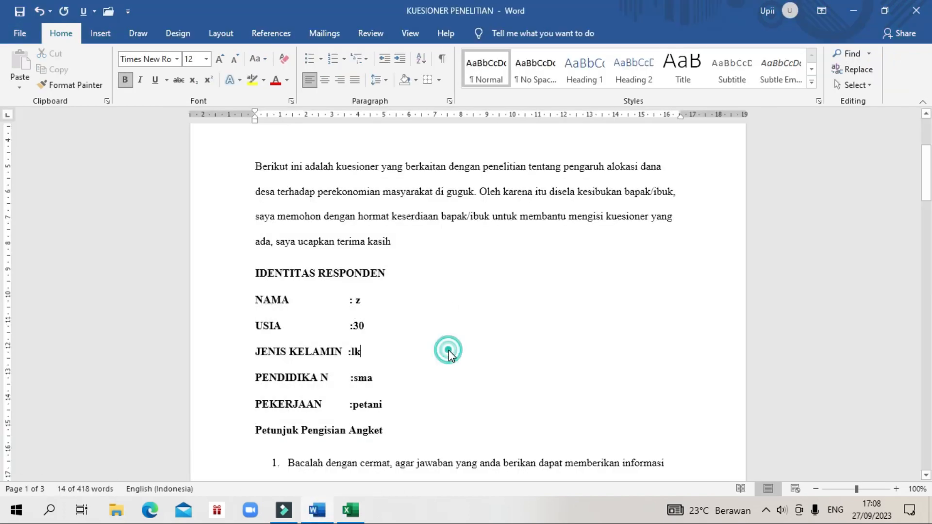
scroll(440, 335, down, 7)
scroll(440, 339, down, 8)
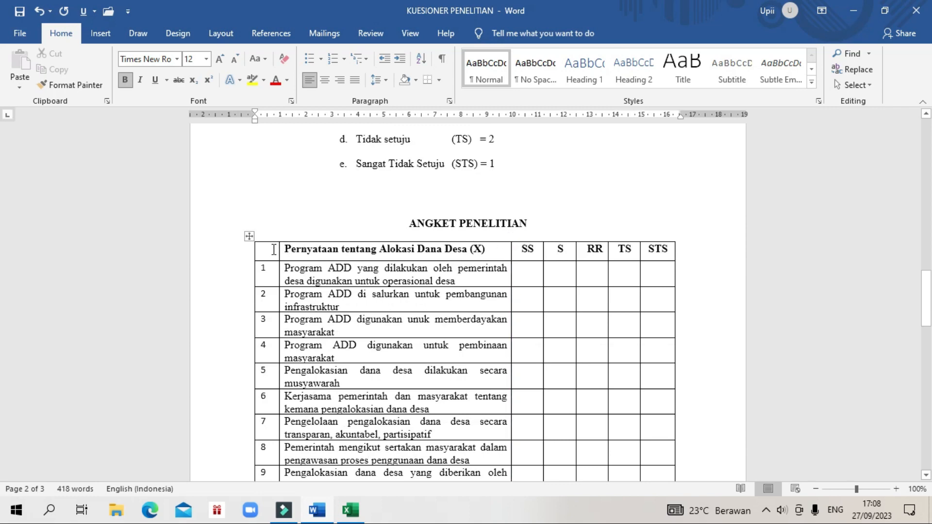
click(287, 250)
drag(336, 248, 485, 249)
scroll(485, 249, down, 3)
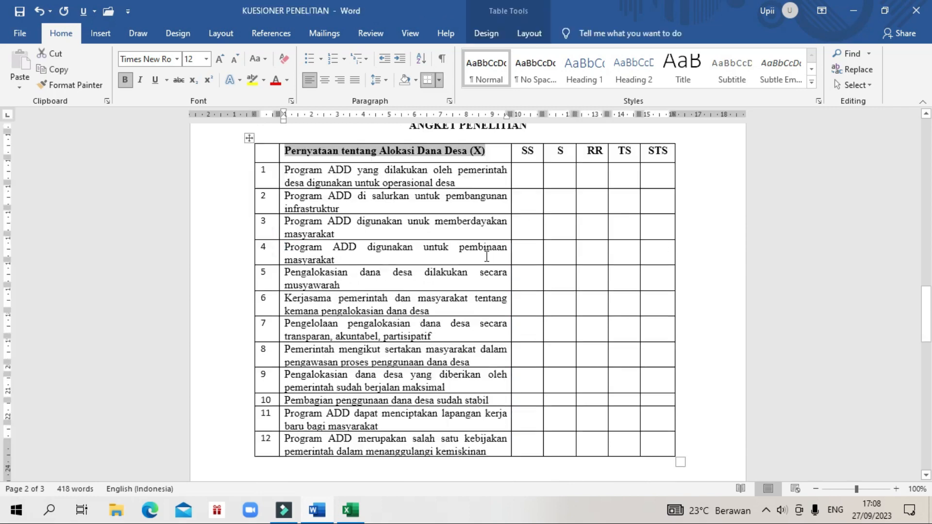
- Return to the Excel workbook and enter the statement headings "p1", "p2" and "p3" in G2 to I2
mouse_move(348, 513)
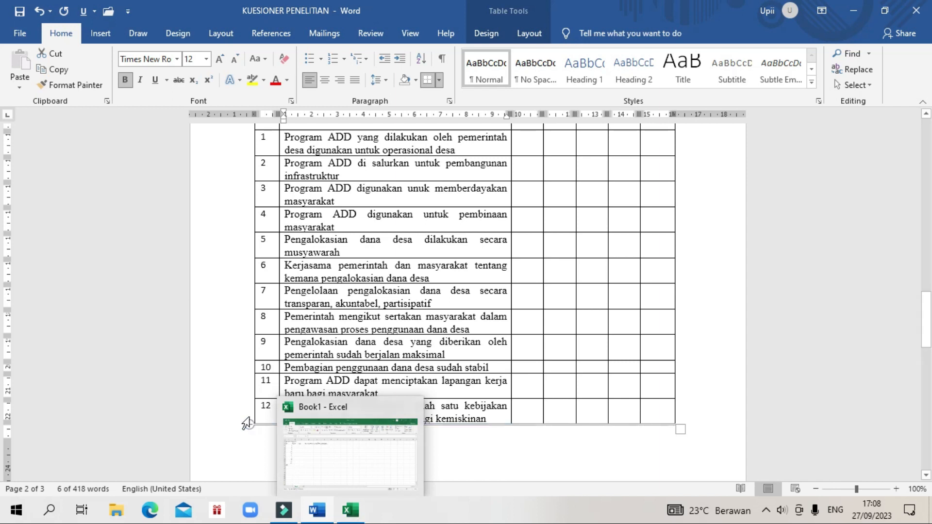
click(351, 510)
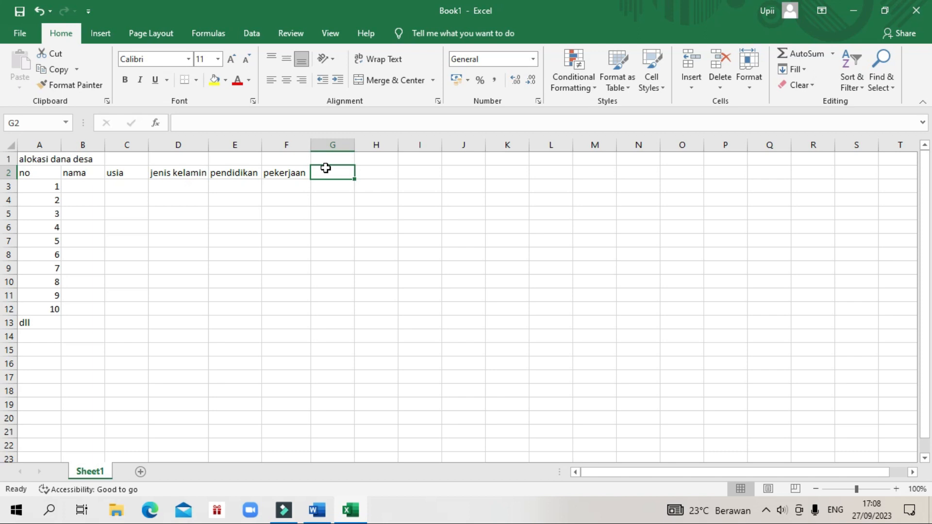
text(p1)
key(Tab)
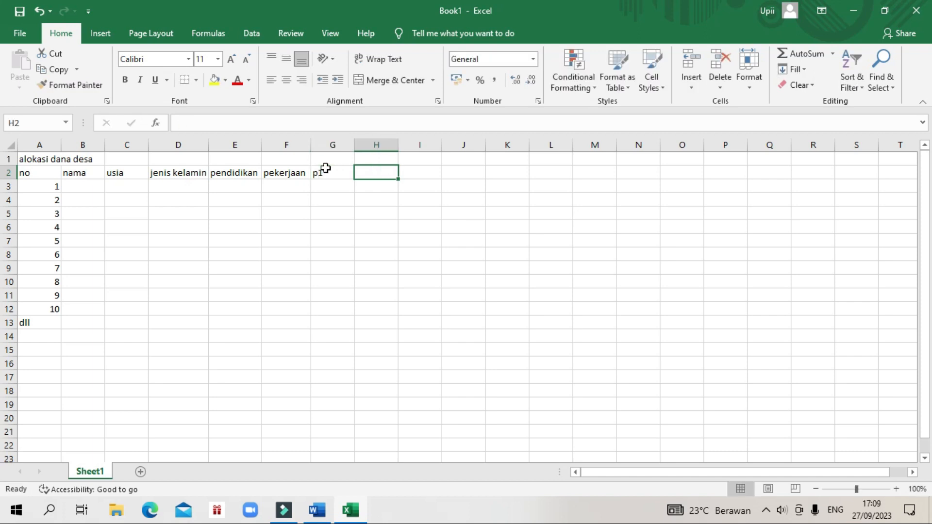
text(p2)
key(Tab)
text(p4)
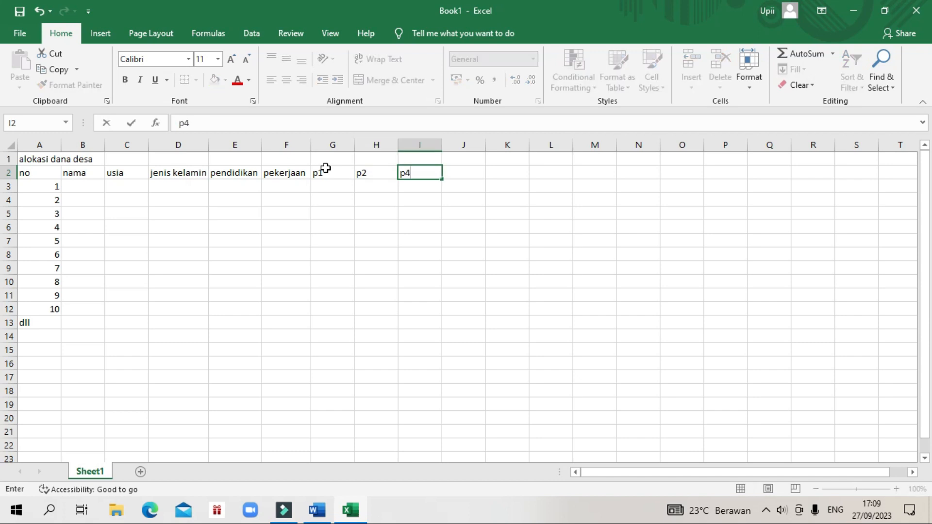
key(BackSpace)
text(3)
key(Tab)
- Continue the statement headings in row 2 with "p4", "p5" and "p6" in J2 to L2
text(p4)
key(Tab)
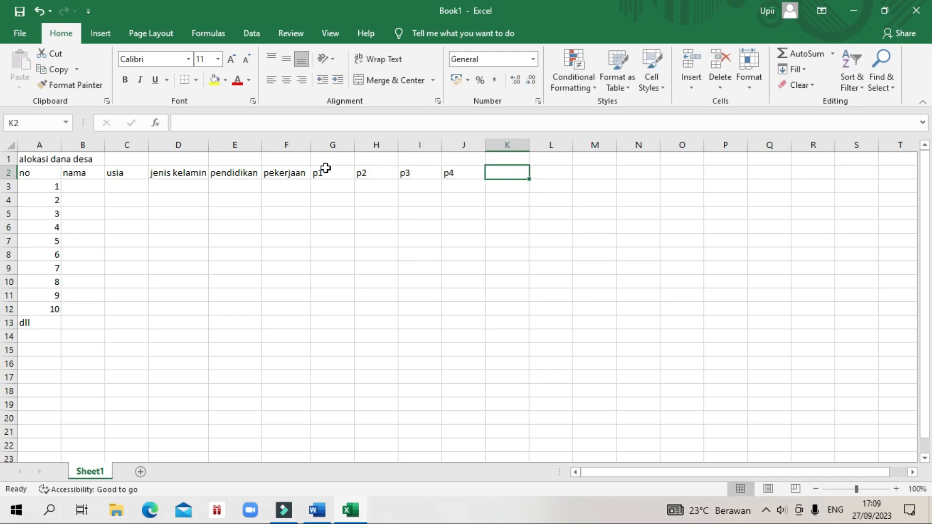
text(p5)
key(Tab)
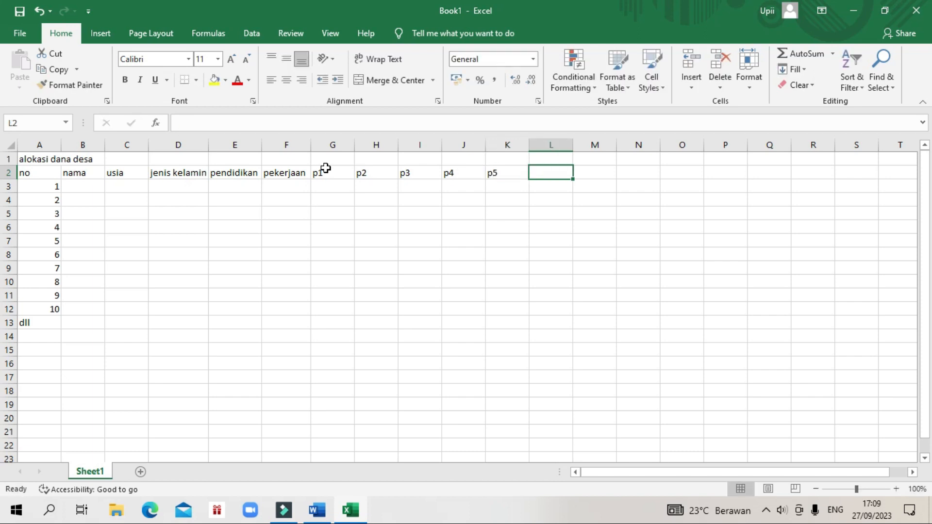
text(p6)
key(Tab)
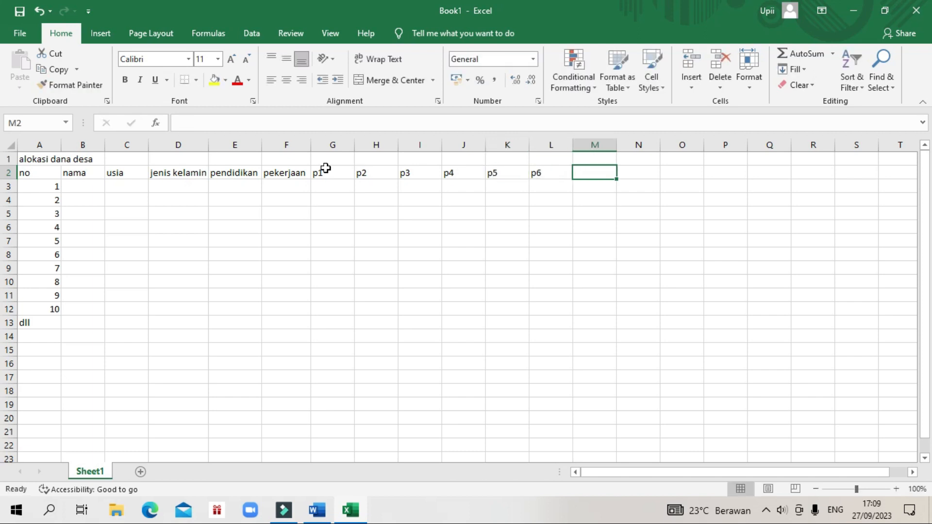
- Continue the statement headings in row 2 with "p7", "p8" and "p9" in M2 to O2
text(p7)
key(Tab)
text(p8)
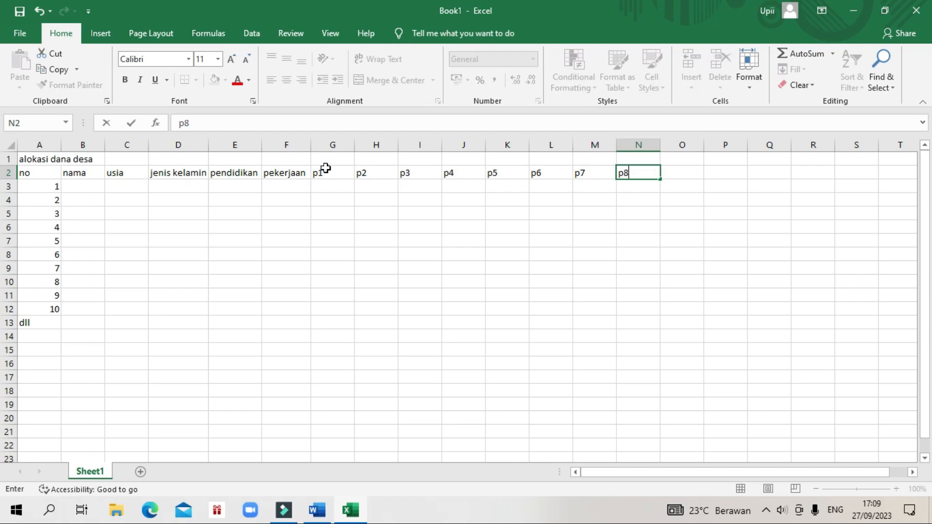
key(Tab)
text(p9)
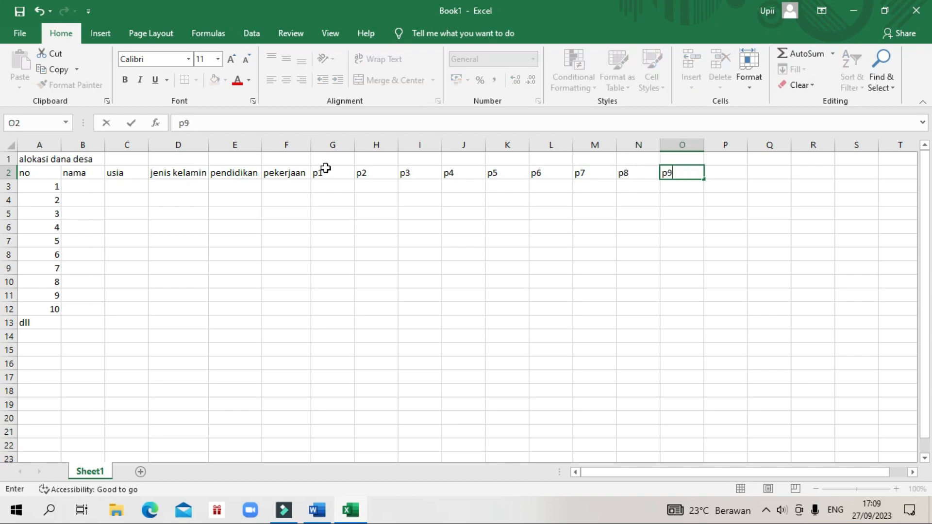
key(Tab)
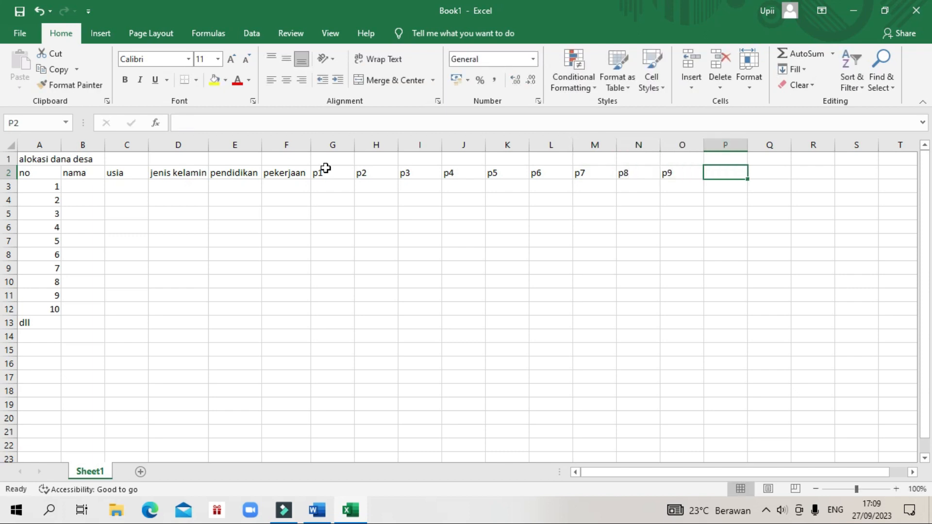
- Add the statement headings "p10", "p11" and "p12" in P2 to R2
text(p10)
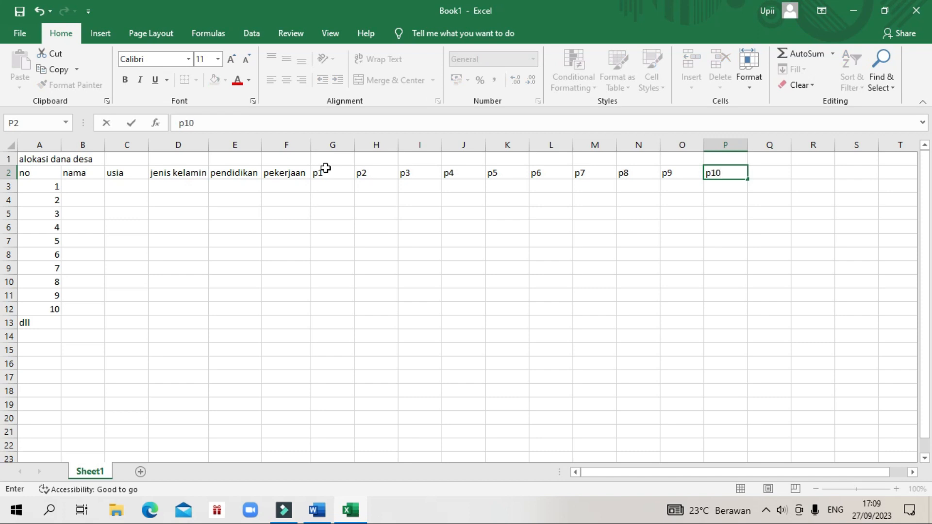
key(Tab)
text(p11)
key(Tab)
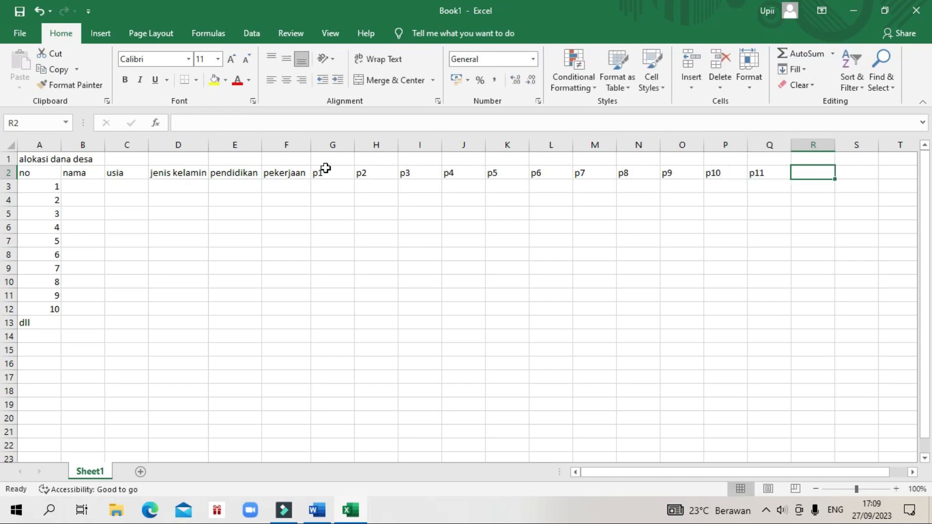
text(p12)
key(Tab)
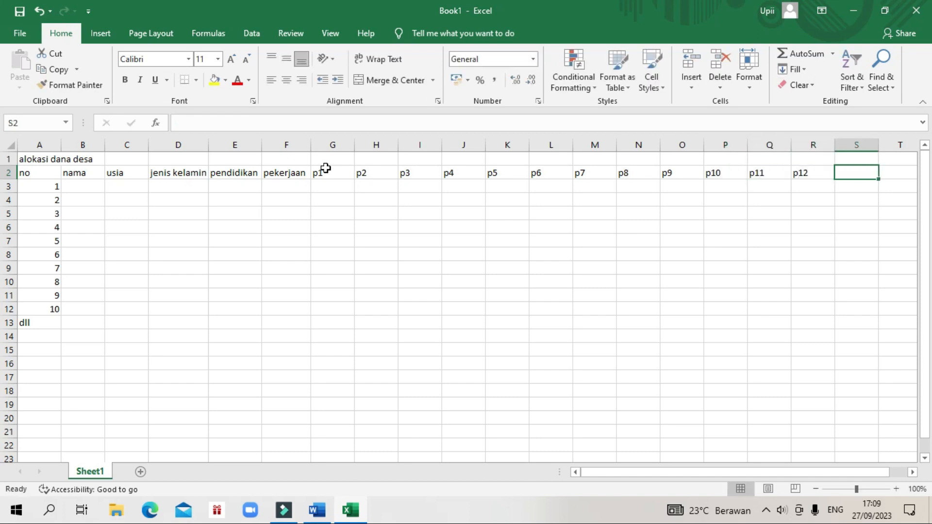
- Enter the heading "total" in S2, after the last alokasi dana desa statement column
text(tot)
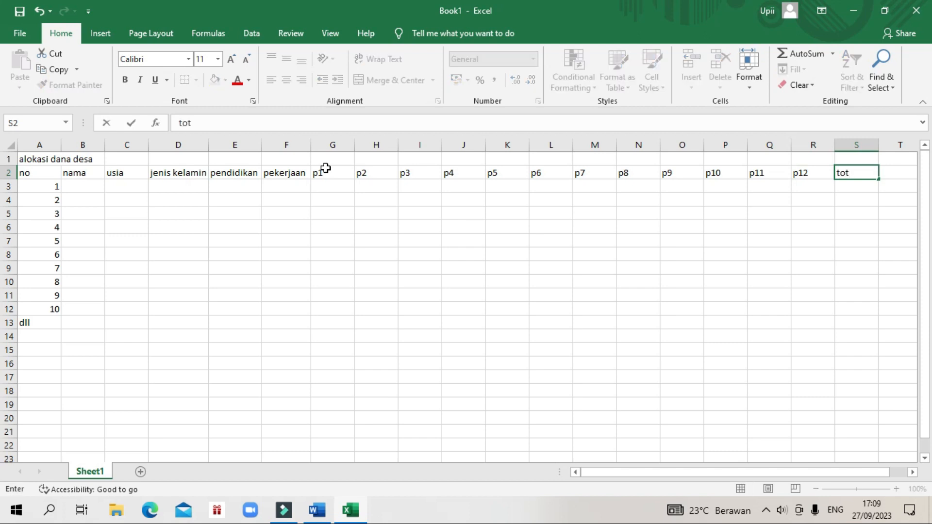
text(al)
drag(602, 471, 640, 481)
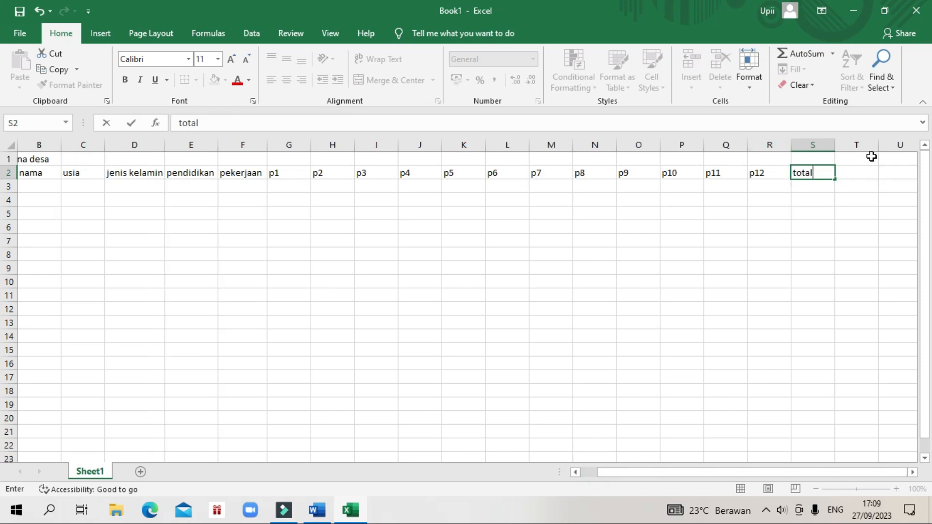
click(865, 156)
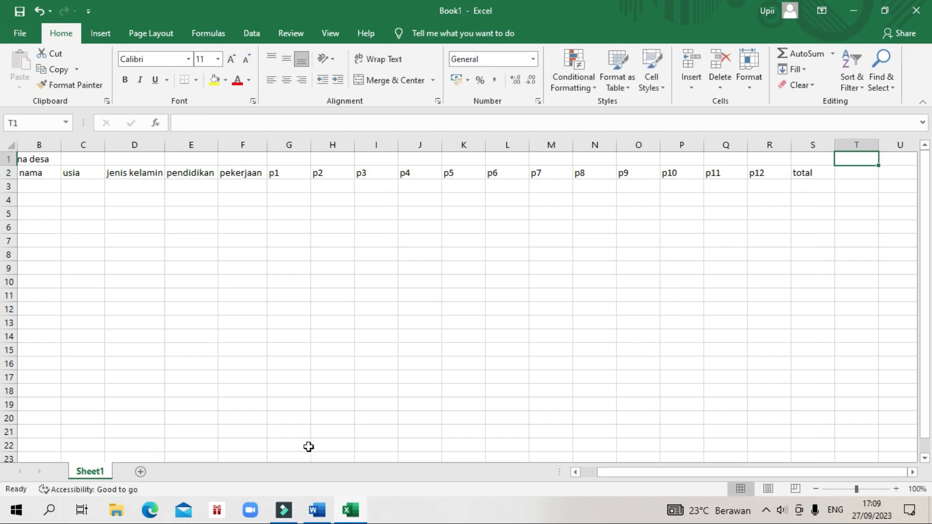
- Switch to the Word questionnaire and examine the heading and numbered statements of the Perekonomian Masyarakat (Y) table
click(316, 510)
scroll(342, 478, down, 5)
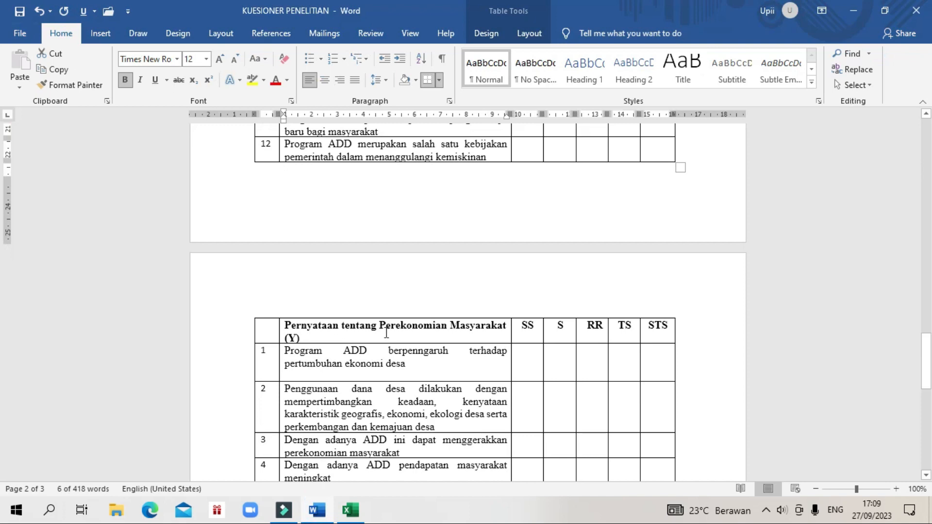
triple_click(340, 331)
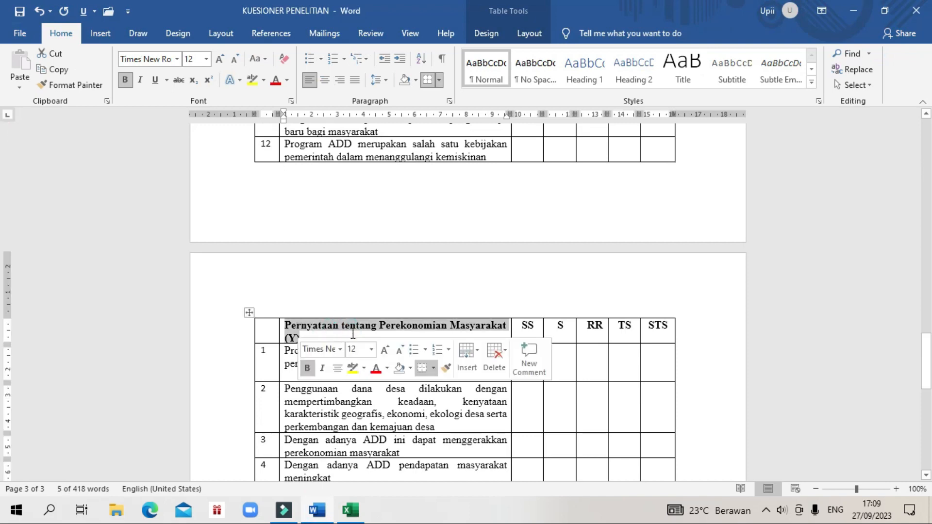
scroll(369, 474, down, 5)
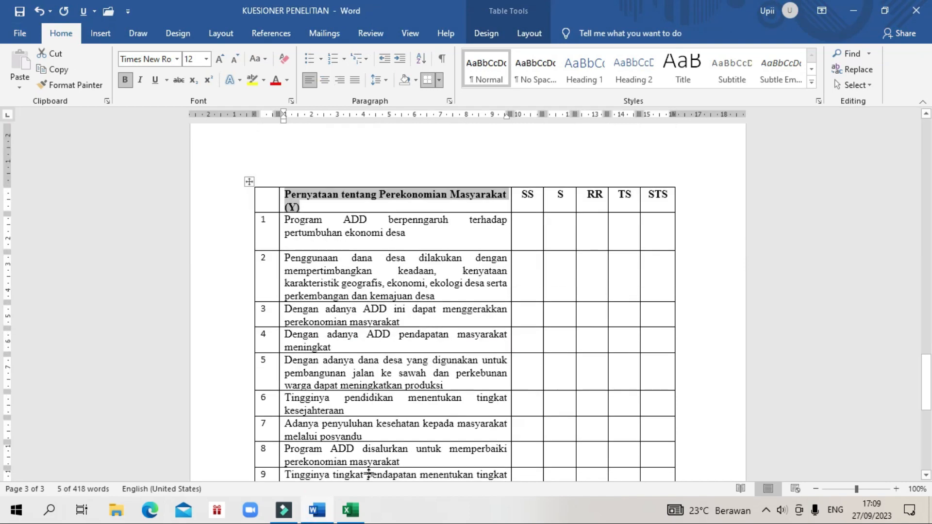
click(359, 508)
click(317, 510)
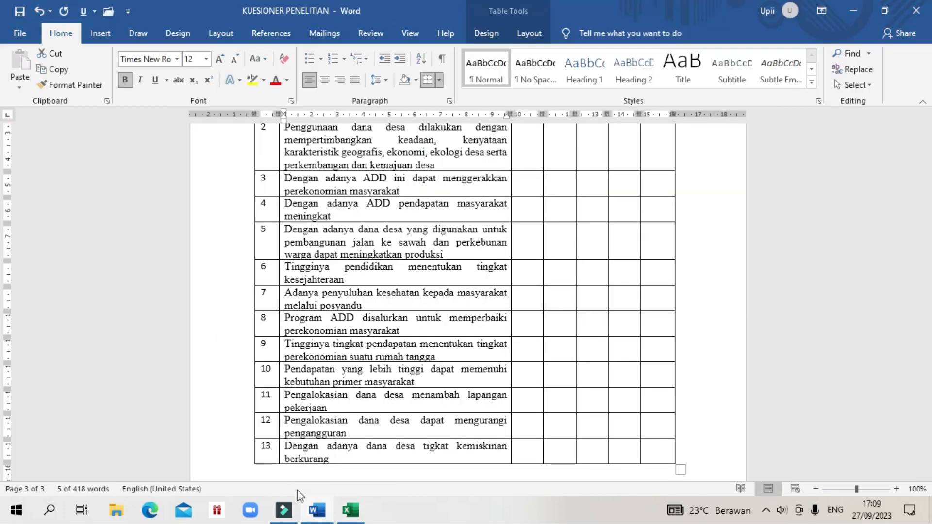
- Return to the Excel workbook and enter the section title "perekonomian masyarakat" in T1
click(348, 509)
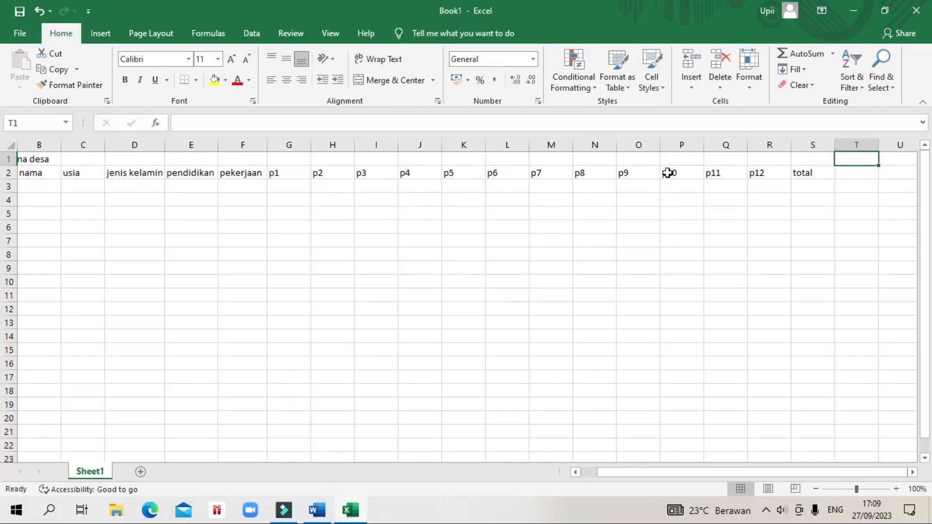
text(perek)
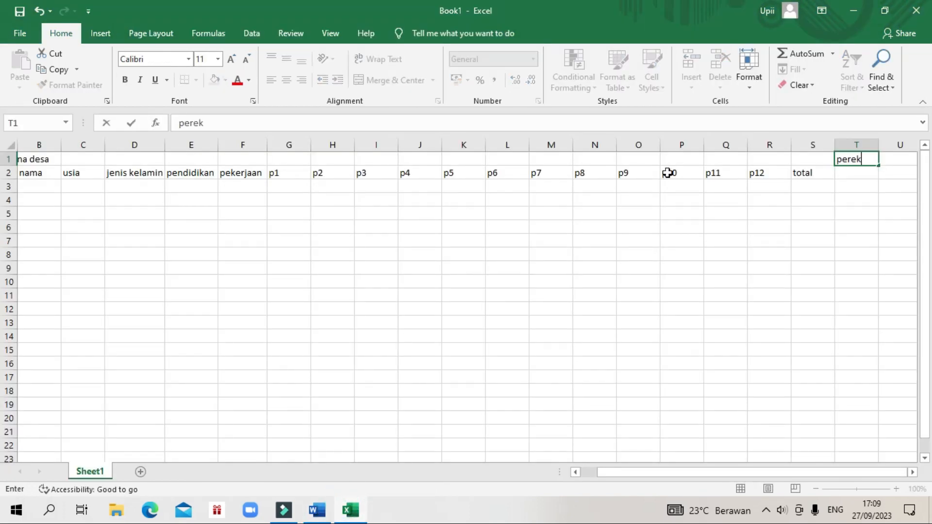
text(onomian m)
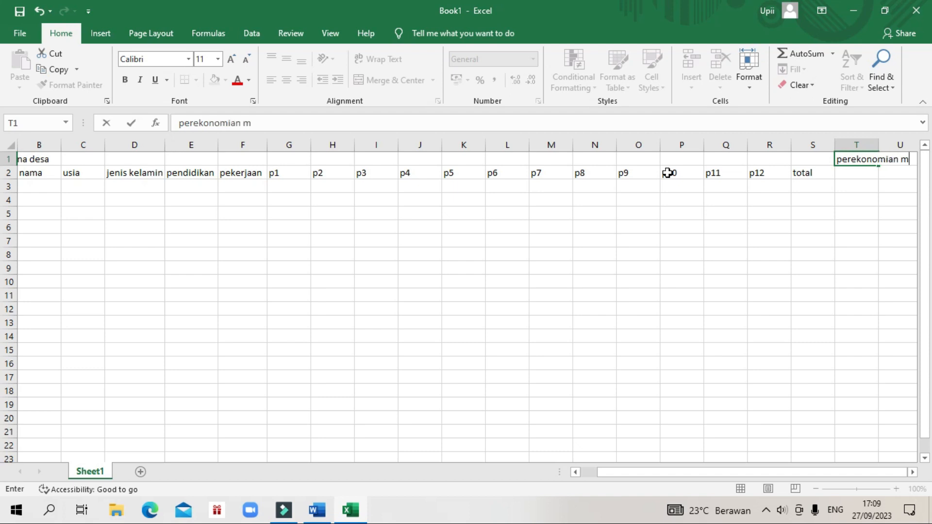
text(asyarakat)
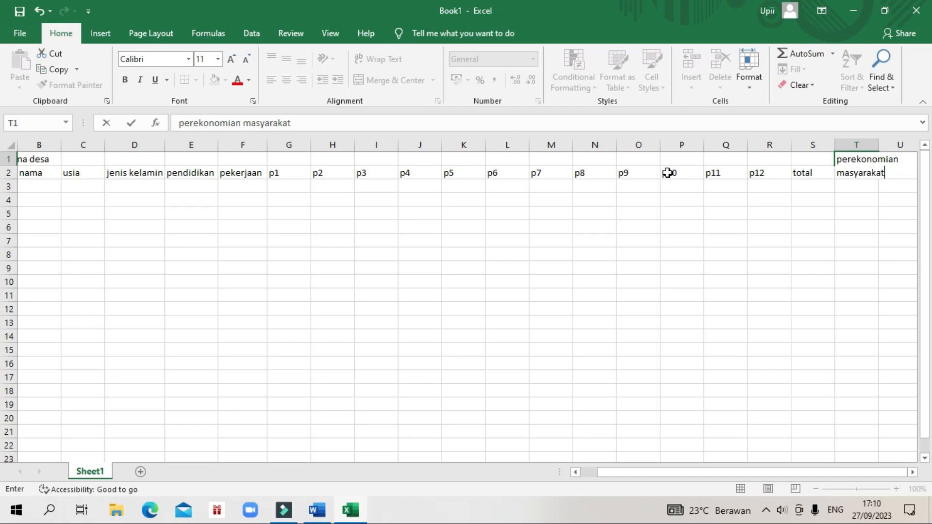
key(Return)
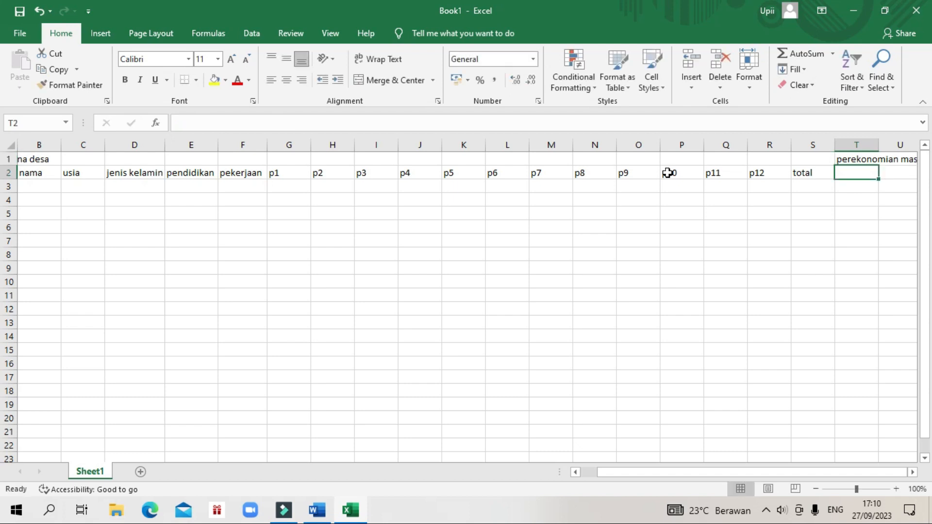
text(p1)
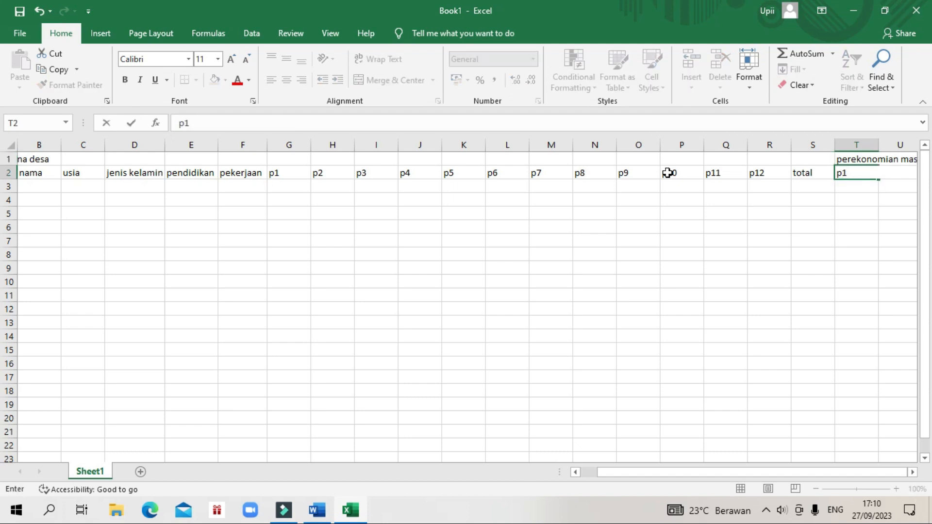
key(Tab)
text(p)
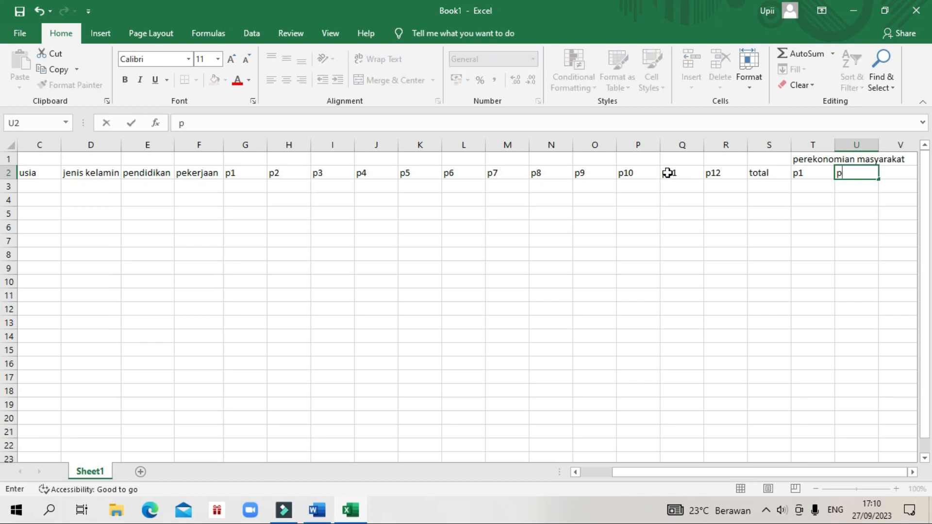
key(BackSpace)
key(Left)
key(BackSpace)
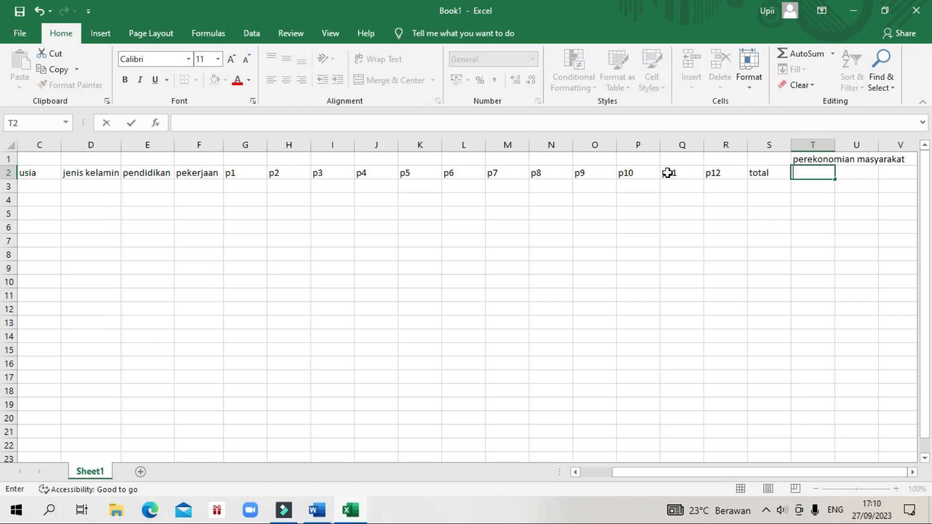
- Enter the statement headings "y1", "y2" and "y3" in T2 to V2 under the perekonomian masyarakat title
text(y1)
key(Right)
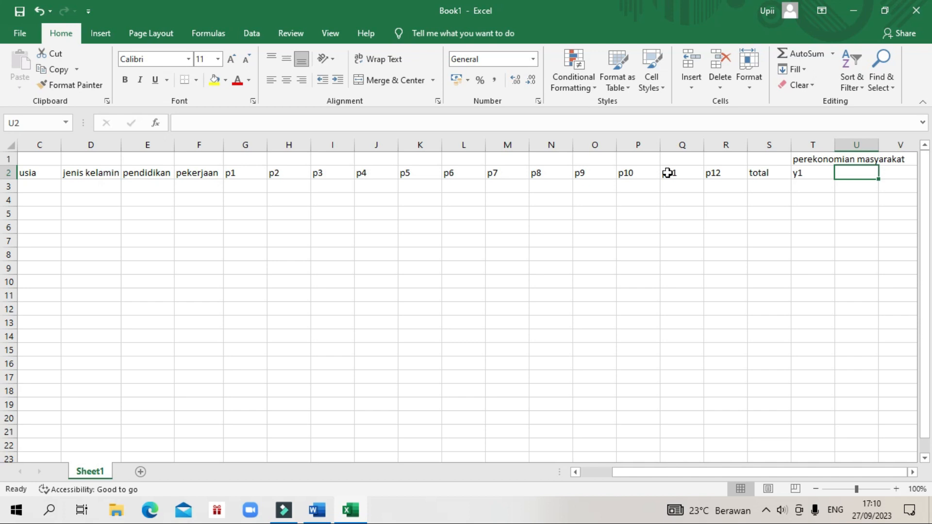
text(y2)
key(Right)
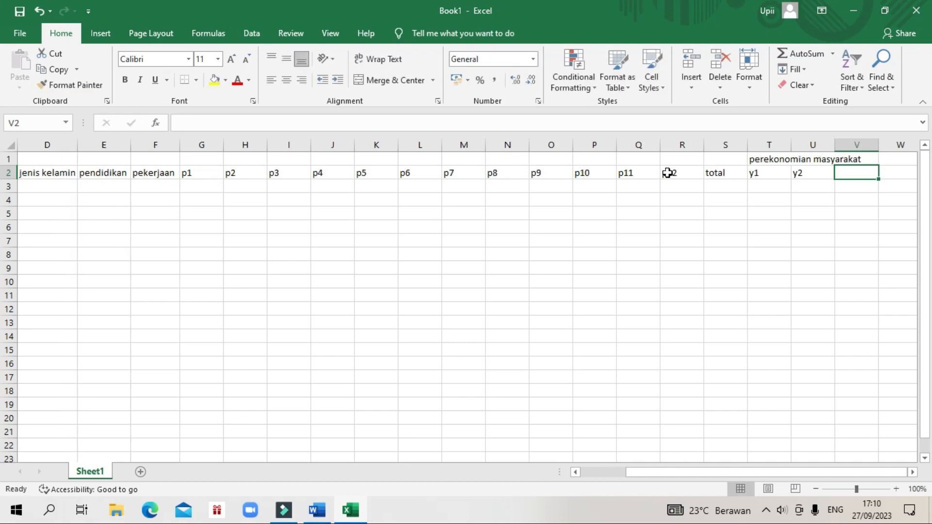
text(y3)
key(Right)
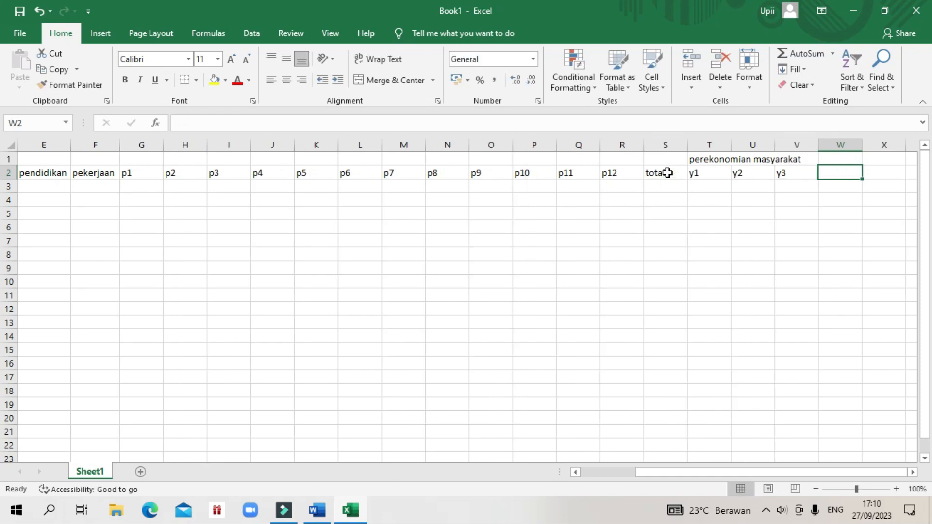
- Continue the perekonomian masyarakat headings in row 2 with "y4", "y5" and "y6" in W2 to Y2
text(y4)
key(Right)
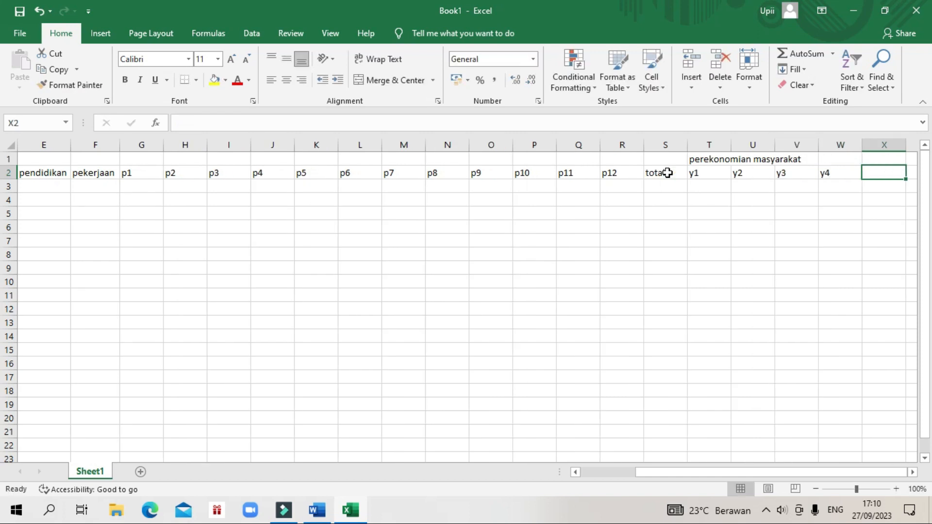
text(y5)
key(Right)
text(y6)
key(Right)
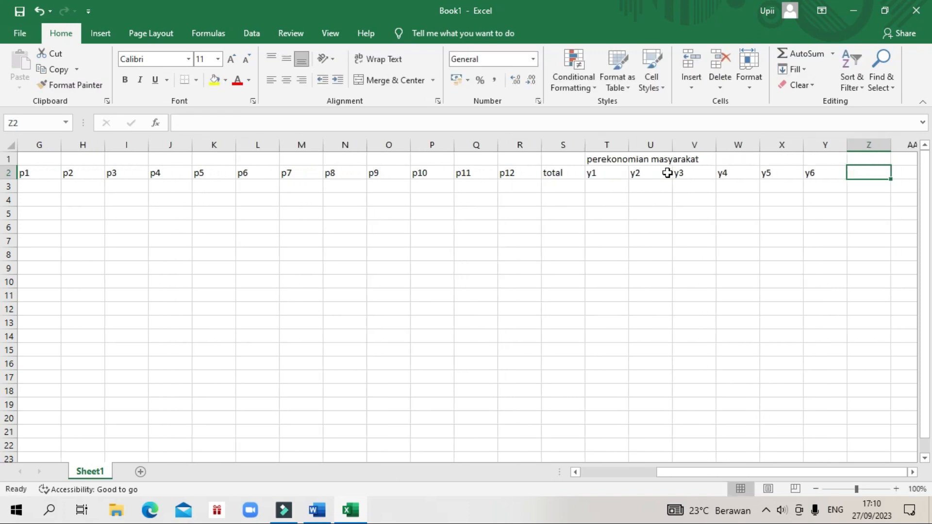
- Add the statement headings "y7", "y8" and "y9" in Z2 to AB2
text(y7)
key(Right)
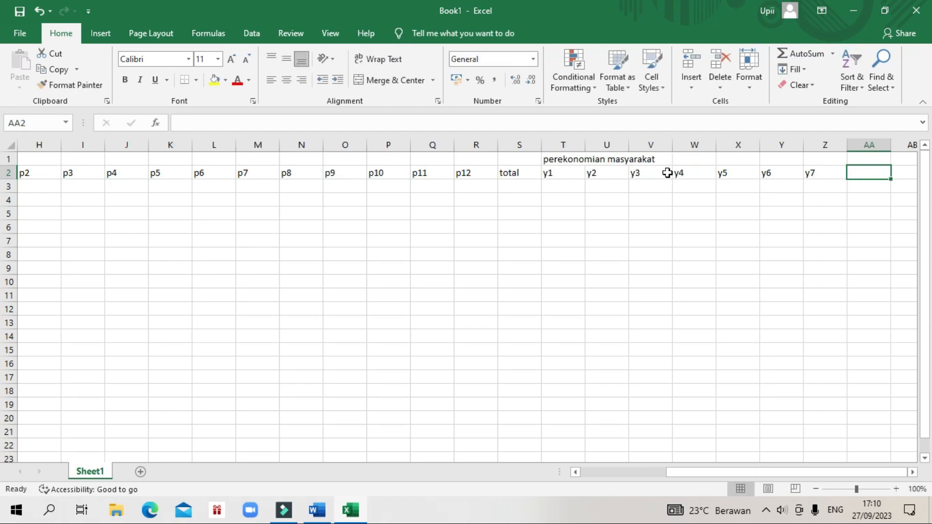
text(y8)
key(Right)
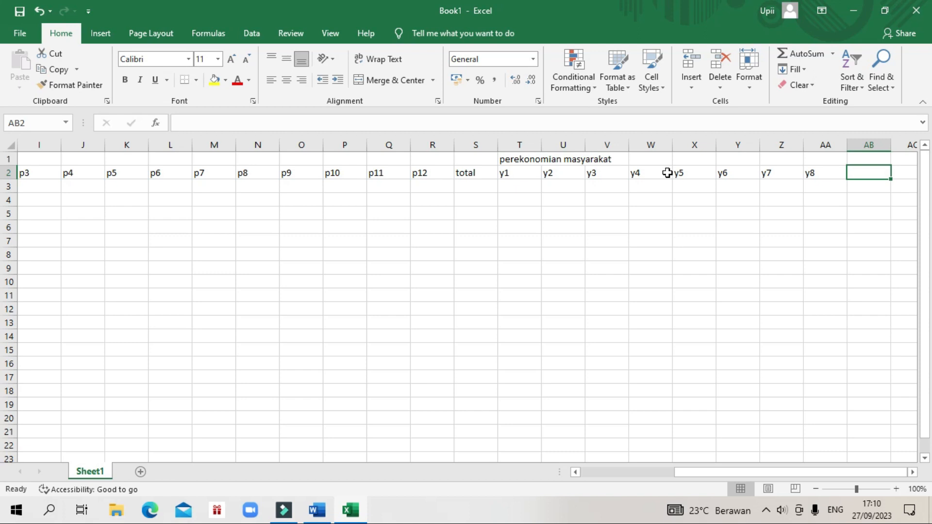
text(y9)
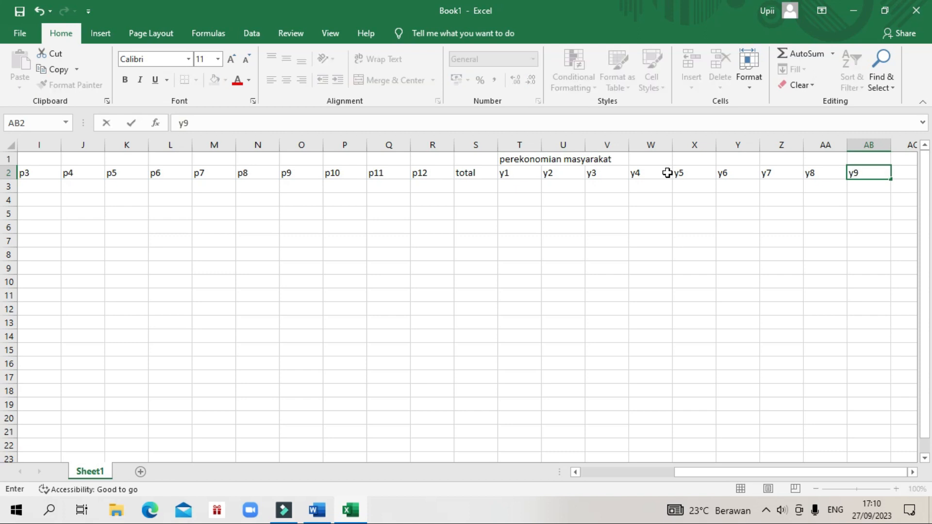
key(Right)
- Complete the perekonomian masyarakat headings with "y10", "y11", "y12" and "y13" in AC2 to AF2
text(y10)
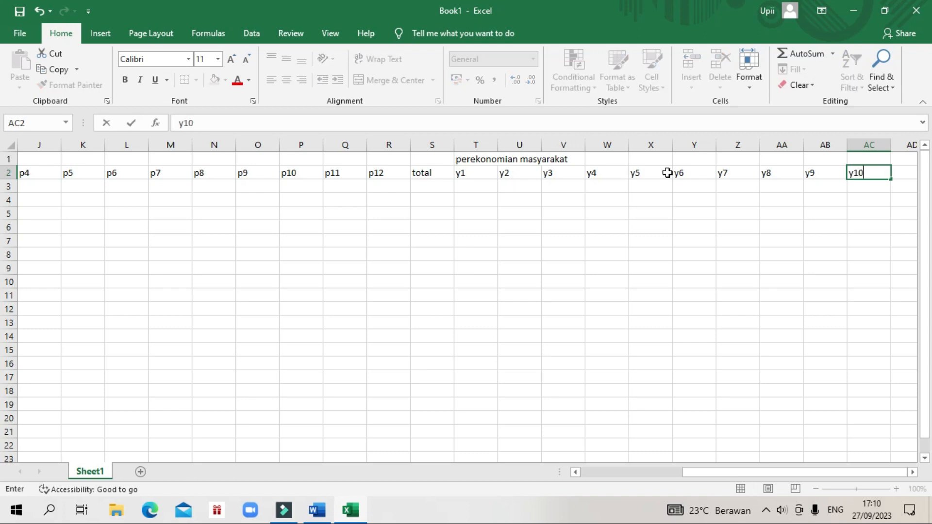
key(Right)
text(y11)
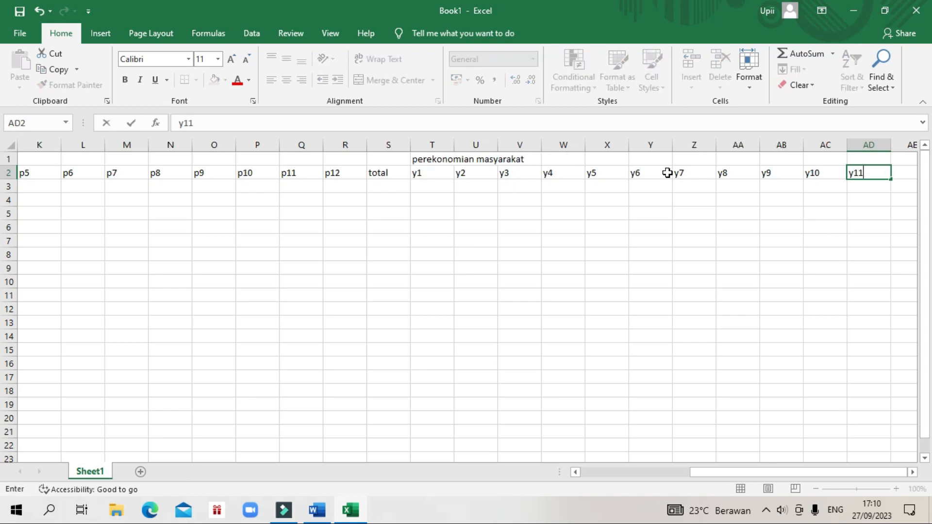
key(Right)
text(y12)
key(Right)
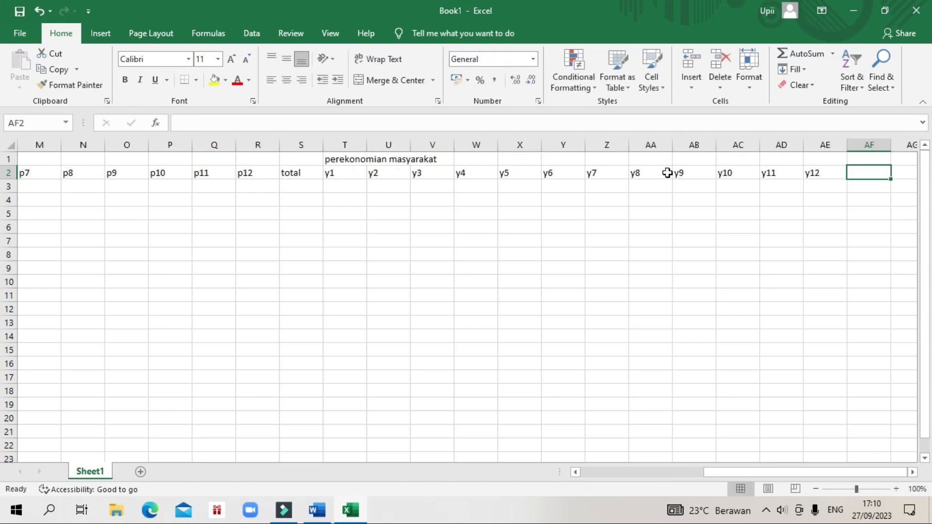
text(y13)
key(Right)
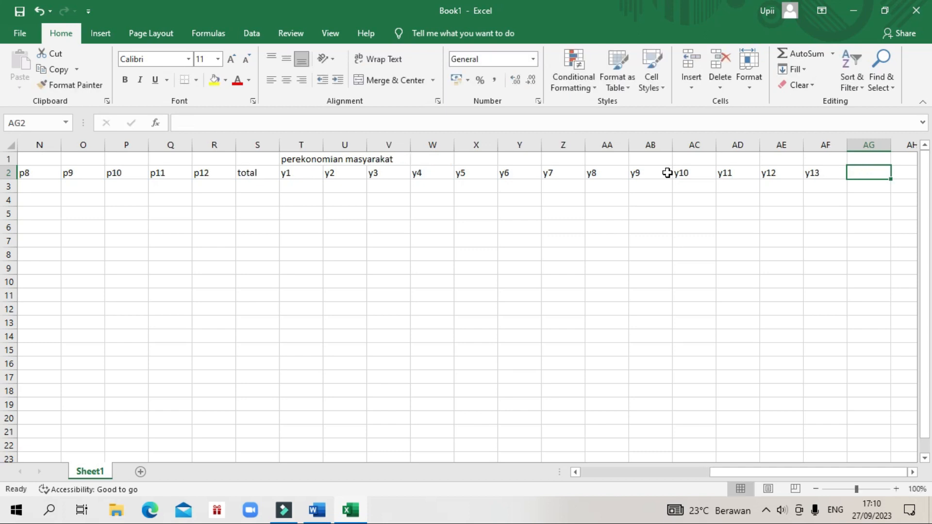
- Enter the heading "total" in AG2, after the last perekonomian masyarakat statement column
text(tot)
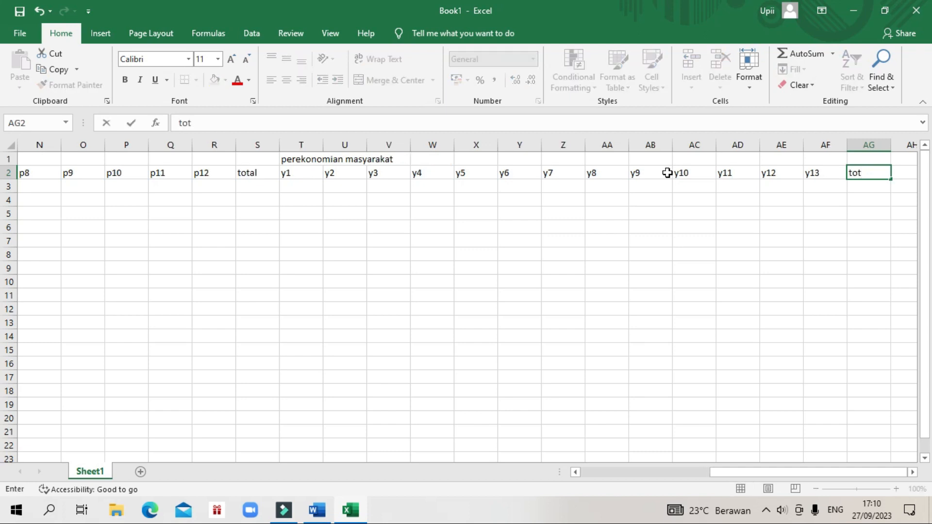
text(al)
drag(724, 473, 584, 475)
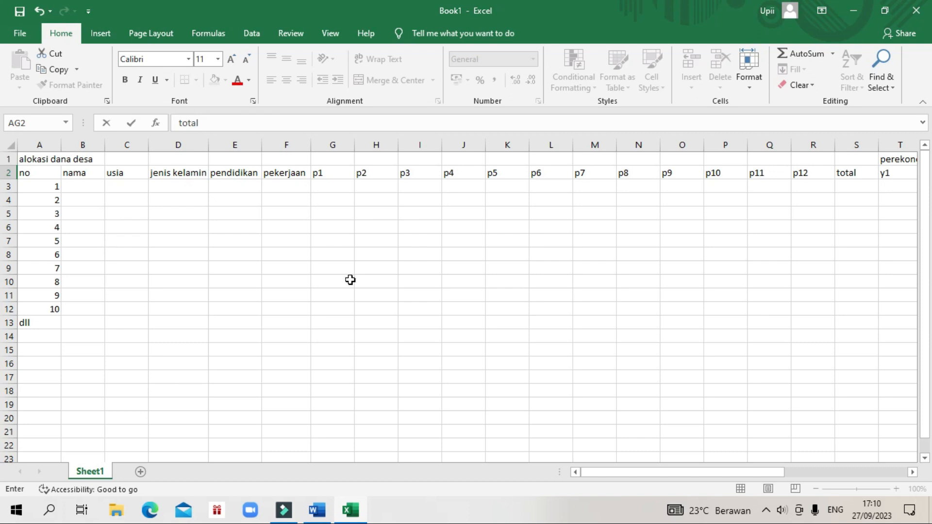
- Apply all borders to the alokasi dana desa table in A2:S12 and centre its contents horizontally
drag(608, 469, 644, 479)
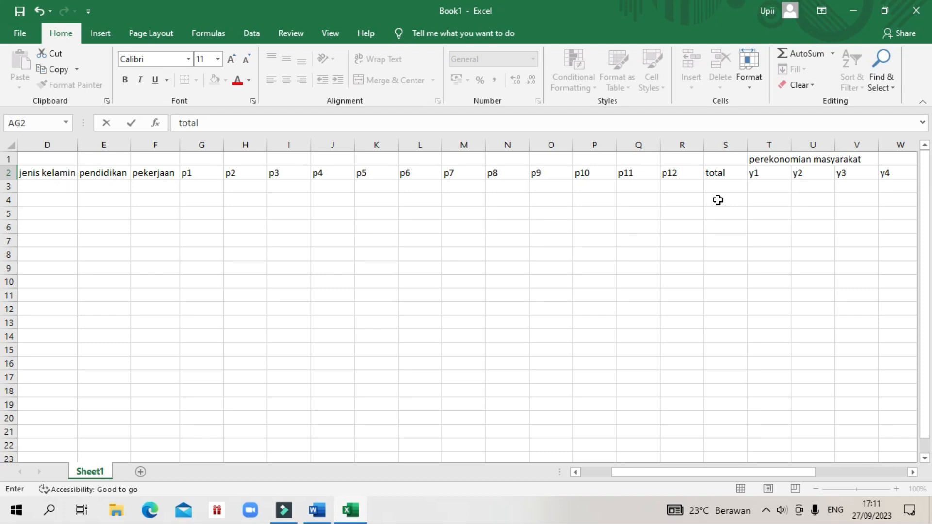
drag(694, 472, 631, 475)
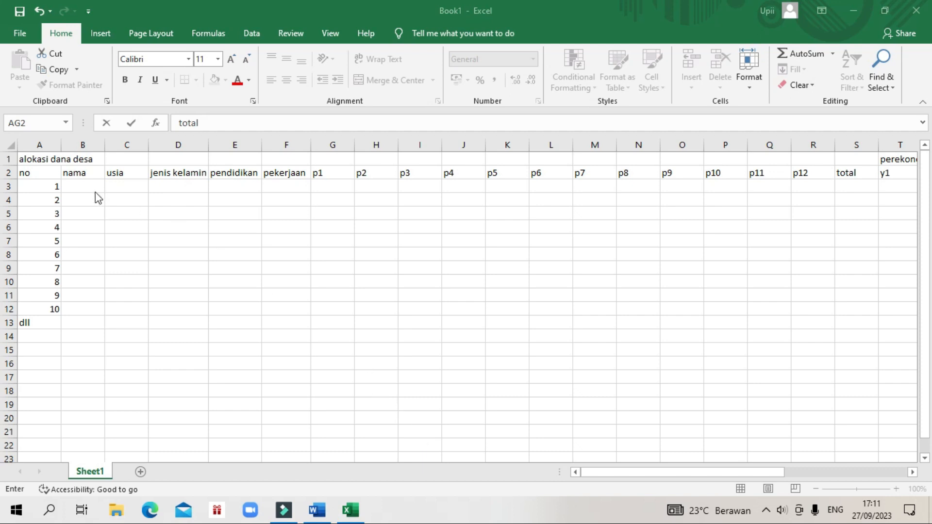
drag(70, 173, 853, 305)
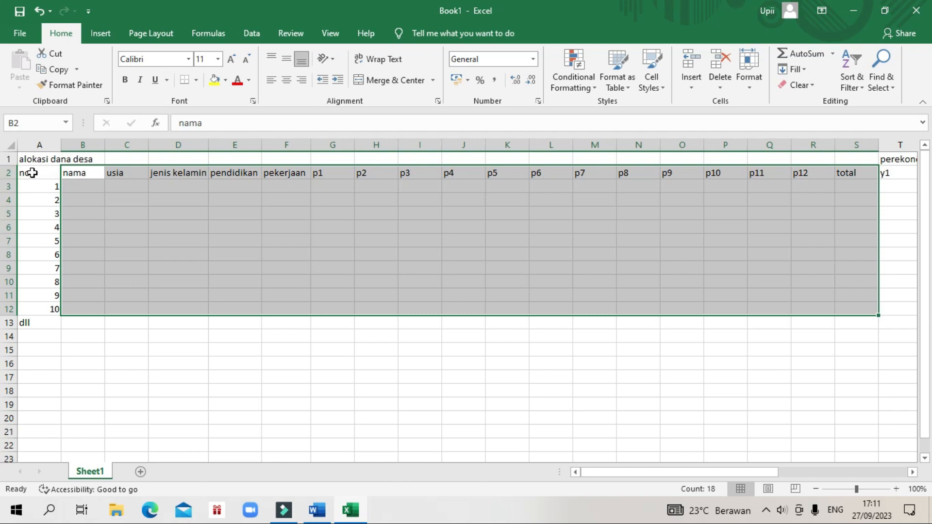
drag(29, 173, 855, 305)
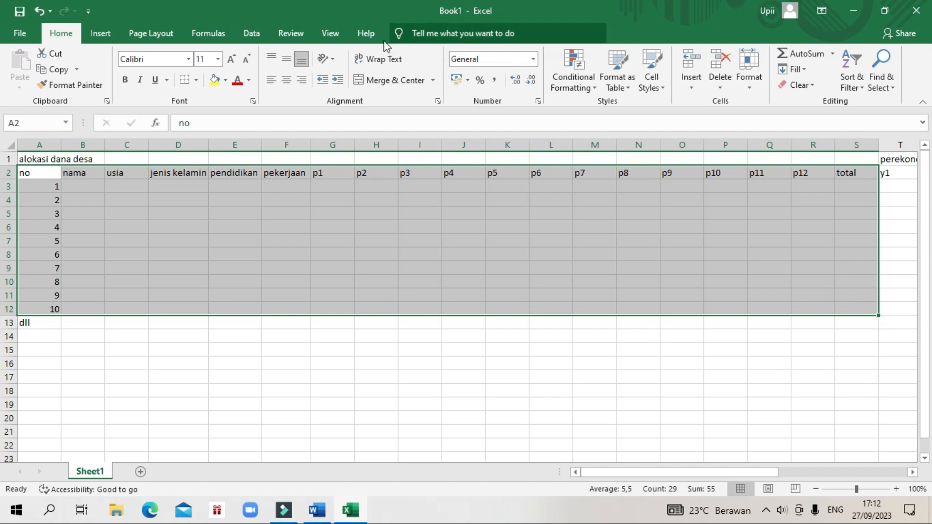
click(184, 79)
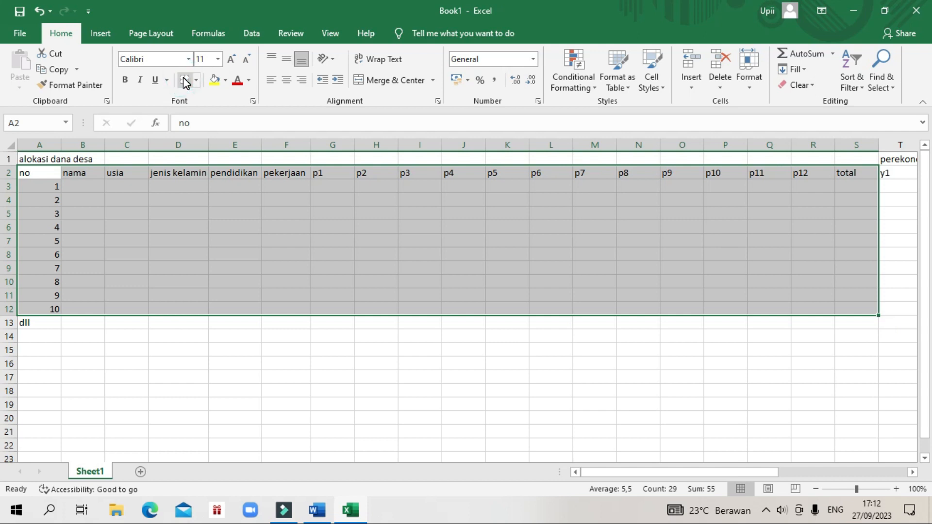
click(196, 80)
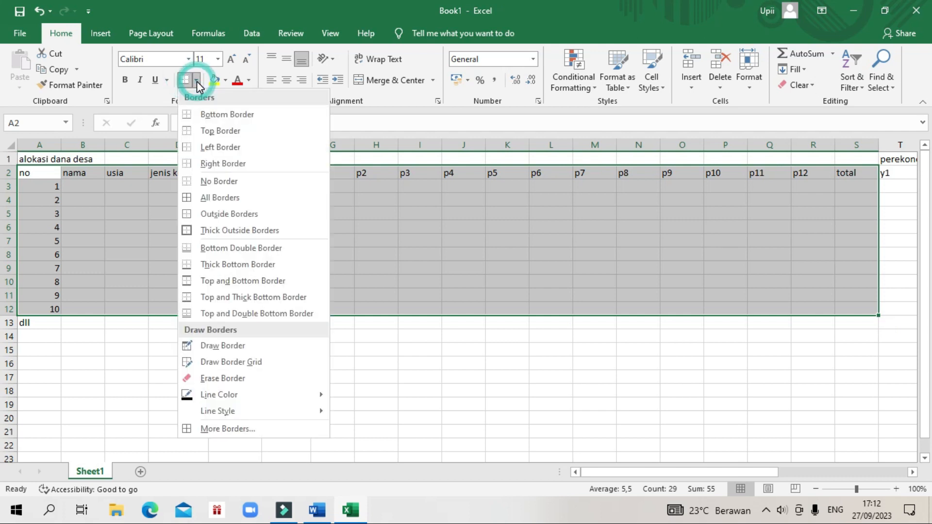
click(227, 198)
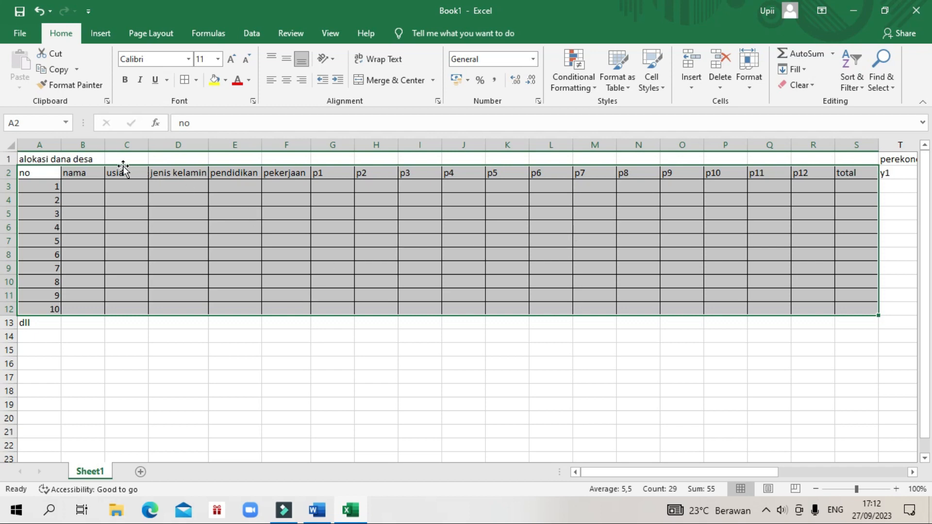
click(287, 82)
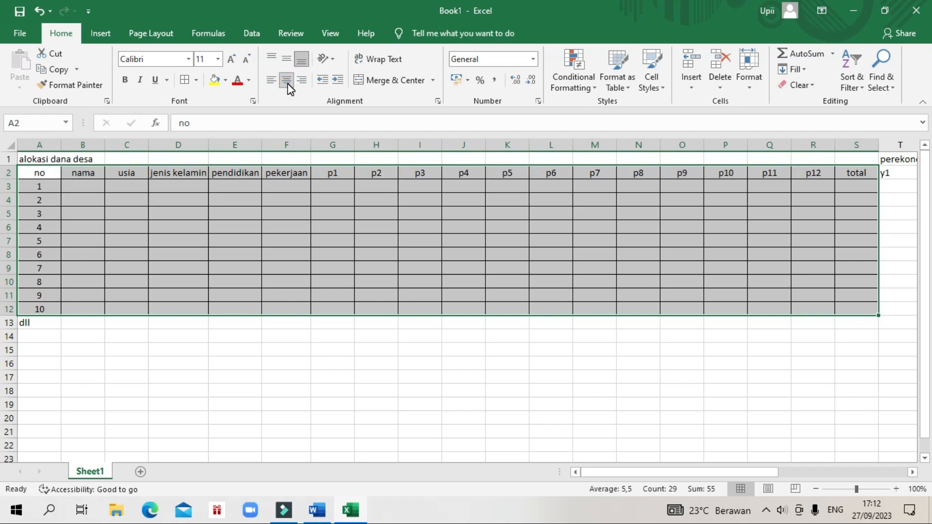
- Merge and centre the alokasi dana desa title across A1:S1
click(55, 159)
drag(45, 160, 868, 165)
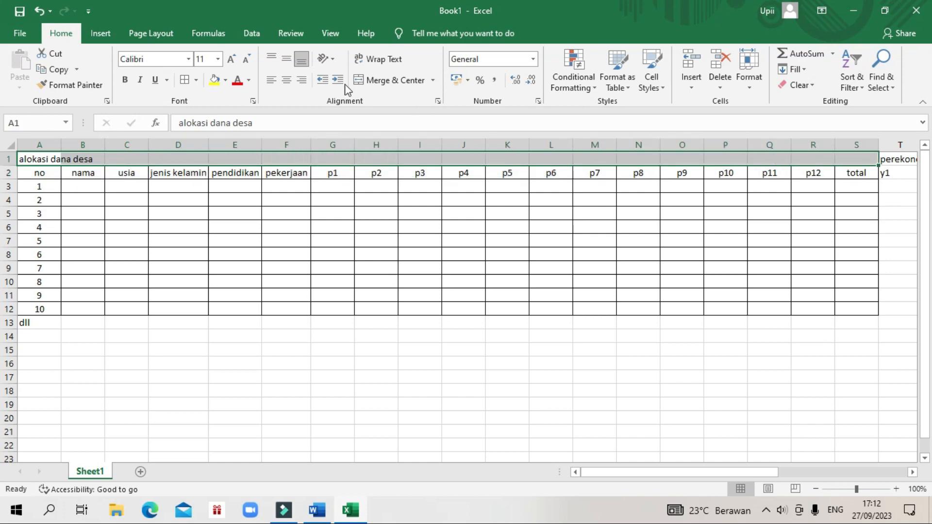
click(362, 78)
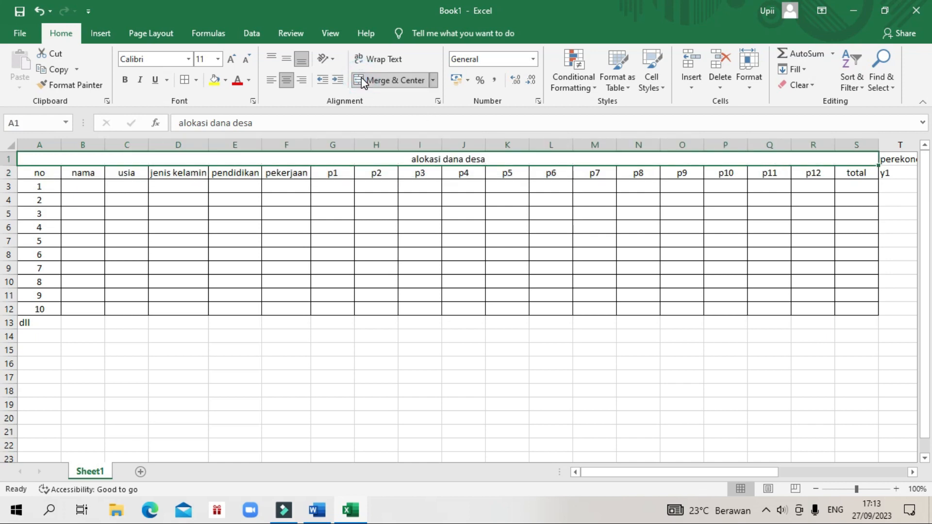
- Apply all borders to the perekonomian masyarakat section in T2:AG12 and centre its contents horizontally
drag(701, 473, 829, 473)
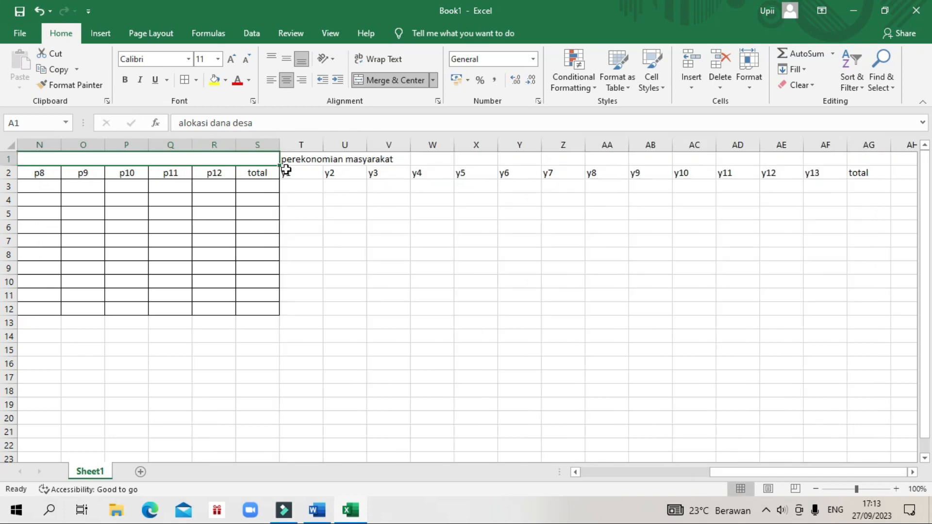
drag(287, 172, 854, 252)
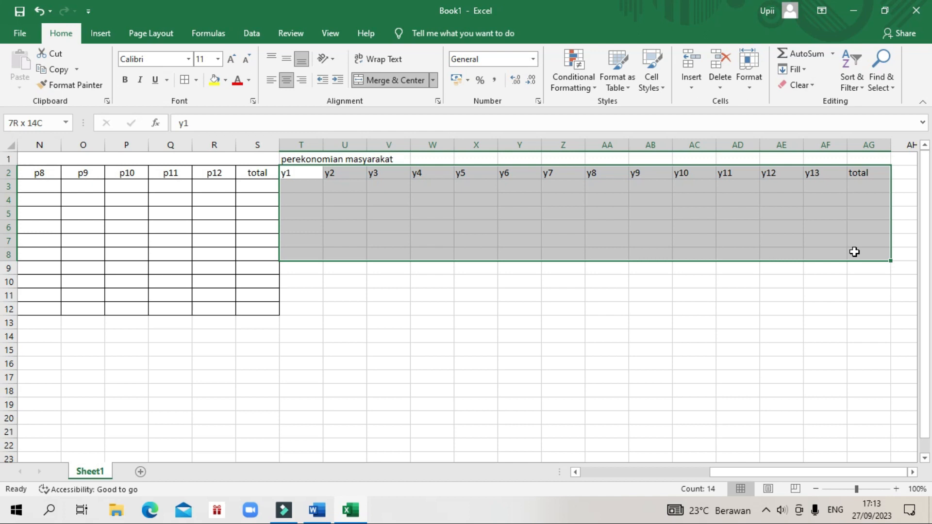
drag(855, 252, 856, 309)
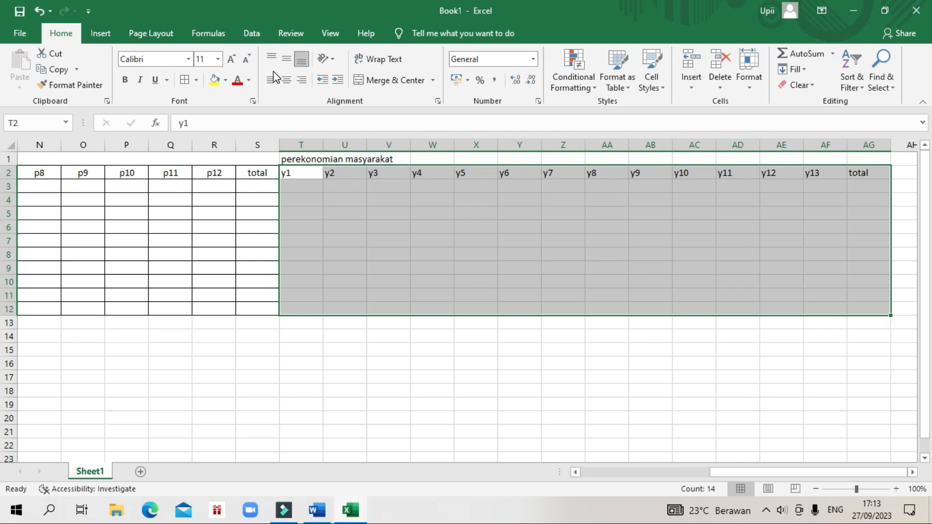
click(198, 80)
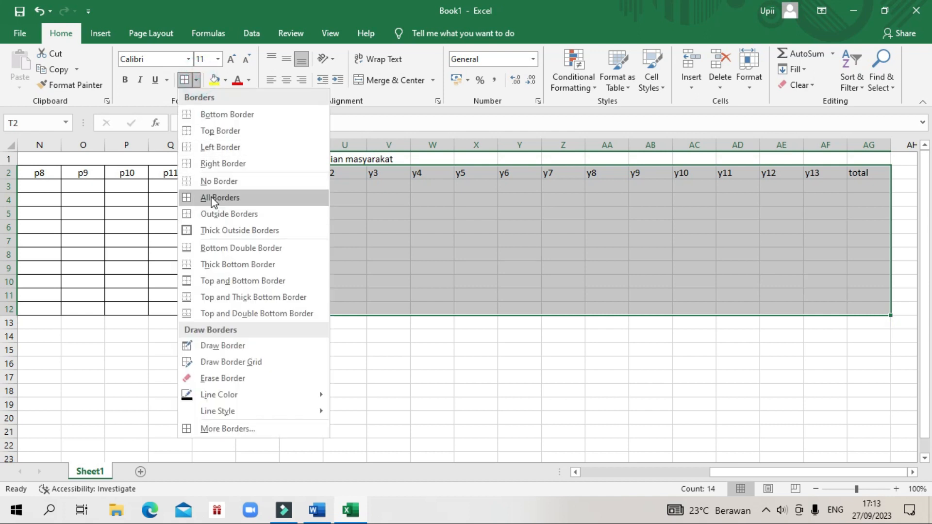
click(210, 197)
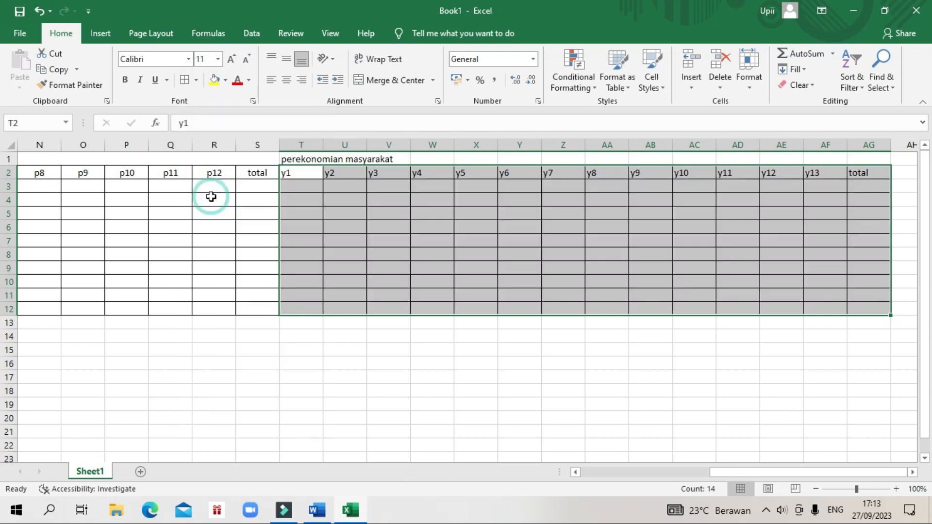
click(287, 80)
- Merge and centre the perekonomian masyarakat title across T1:AG1 and make it bold
drag(284, 161, 858, 160)
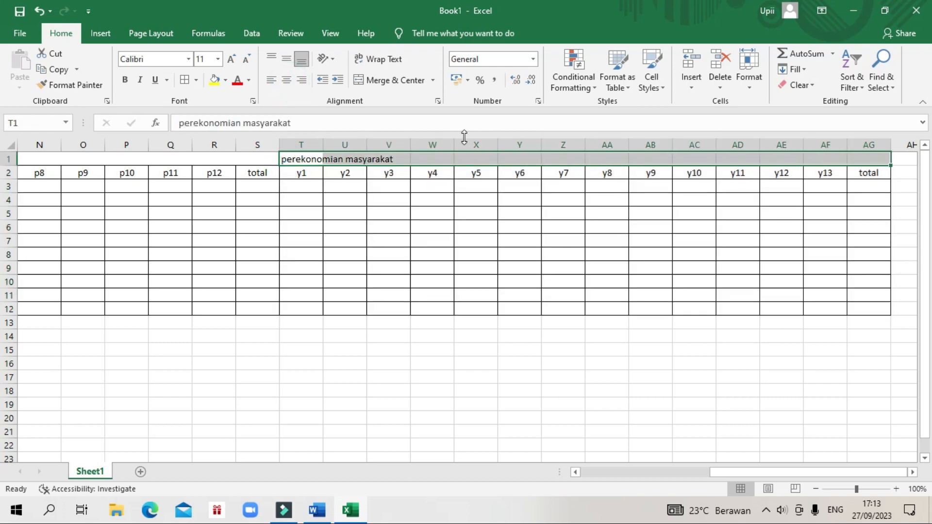
click(370, 81)
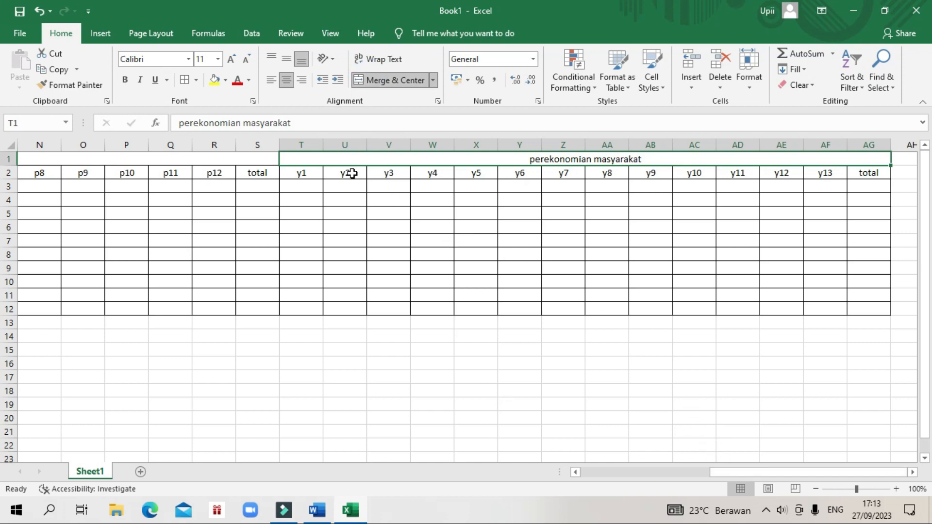
click(125, 80)
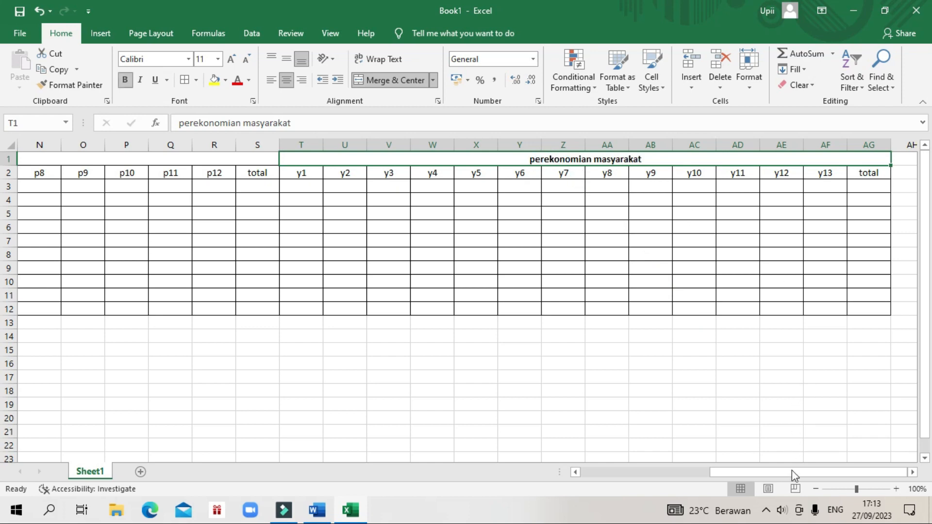
- Make the merged alokasi dana desa title in row 1 bold
drag(791, 473, 644, 481)
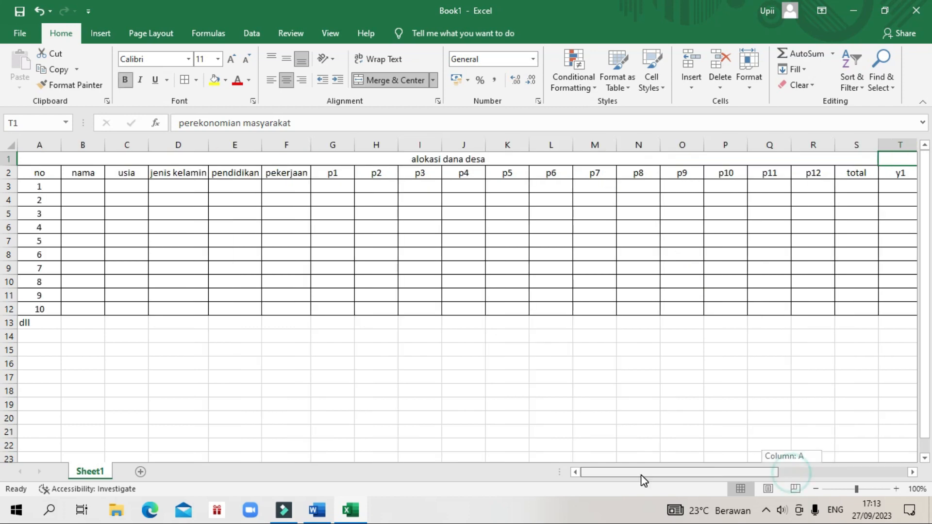
click(415, 161)
click(124, 80)
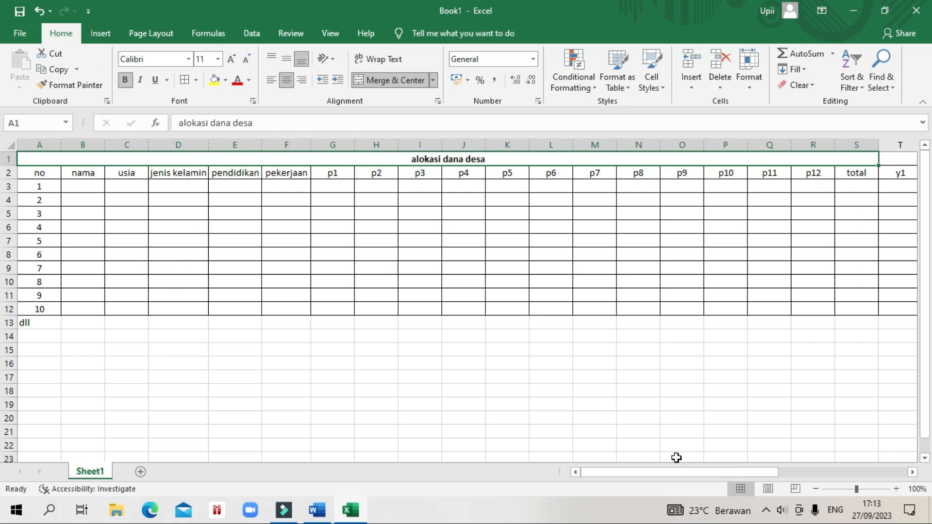
- Consult the respondent's identity section in the Word questionnaire and return to the Excel table with nama cell B3 selected
click(315, 508)
scroll(372, 318, up, 15)
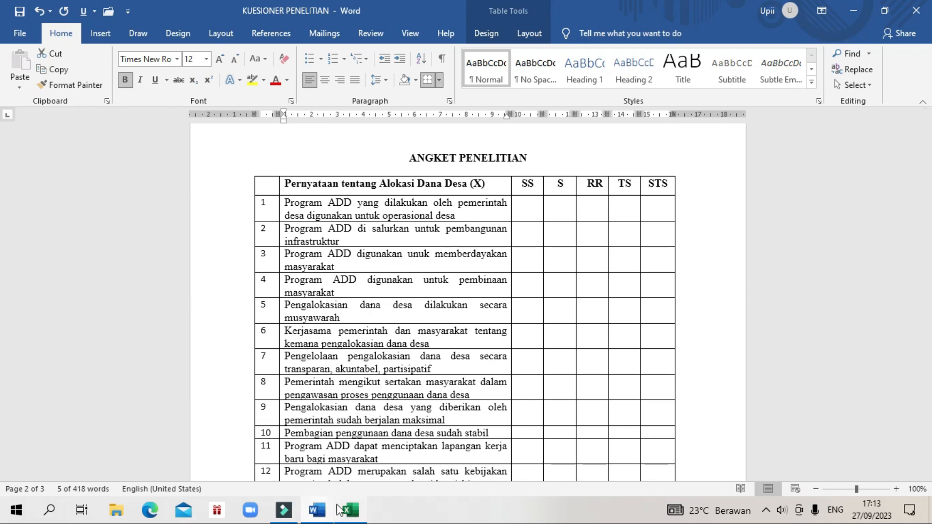
click(350, 510)
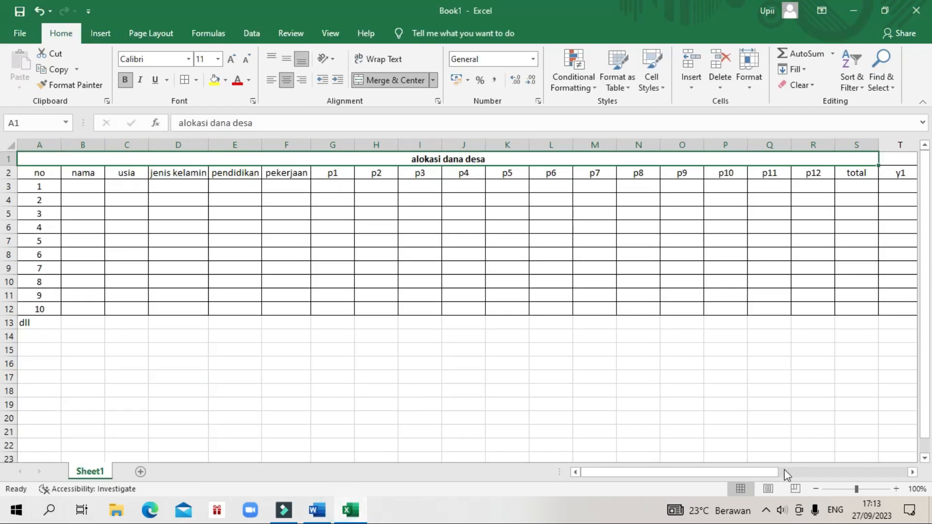
drag(762, 473, 739, 467)
click(92, 185)
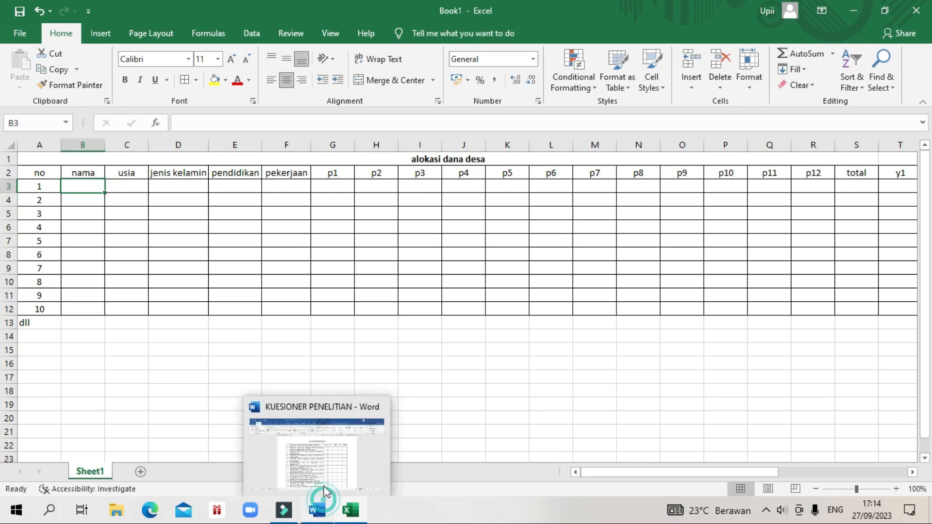
click(319, 507)
scroll(322, 292, up, 10)
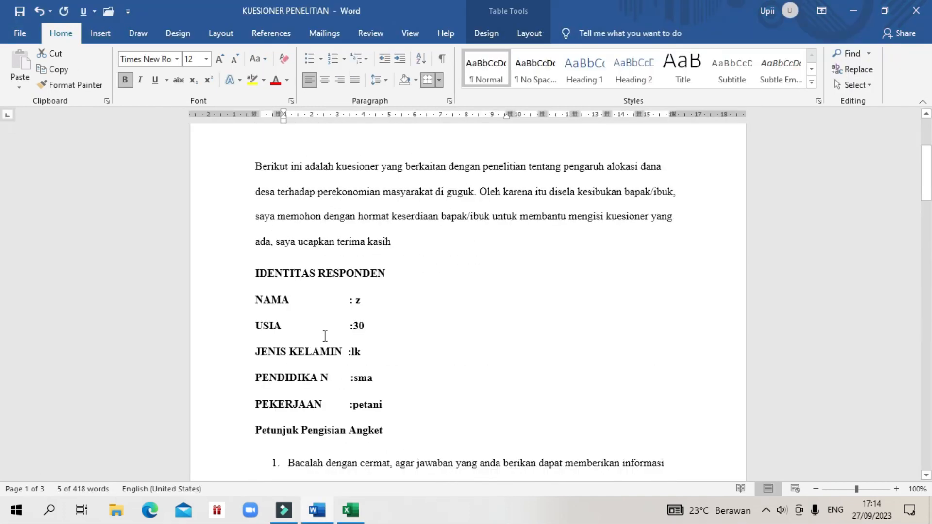
scroll(322, 291, down, 1)
click(352, 510)
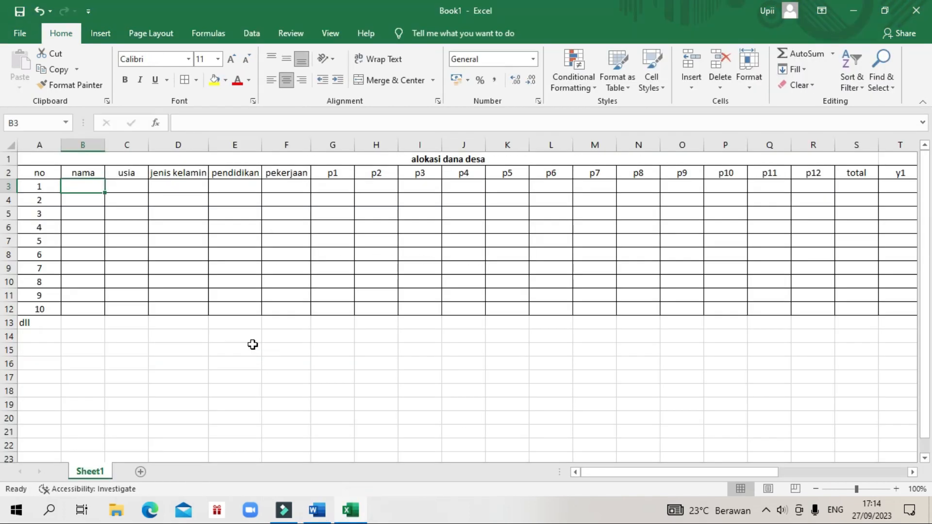
- Enter the first respondent's name, usia 30 and jenis kelamin "laki" in B3 to D3
text(z)
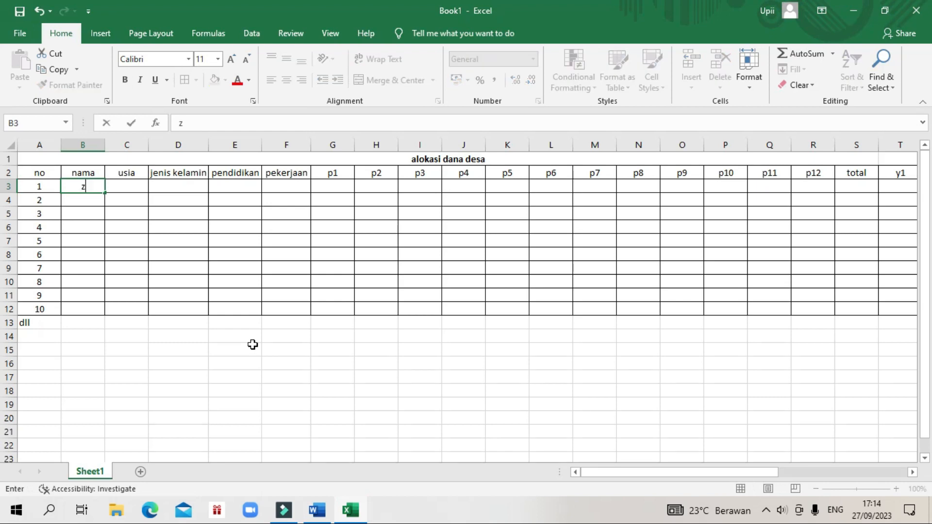
key(Tab)
text(30)
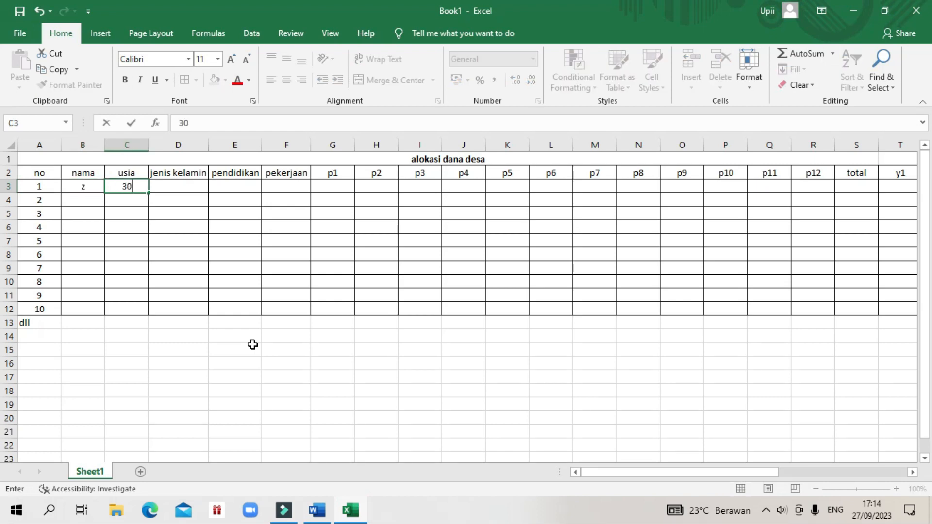
key(Tab)
text(lk)
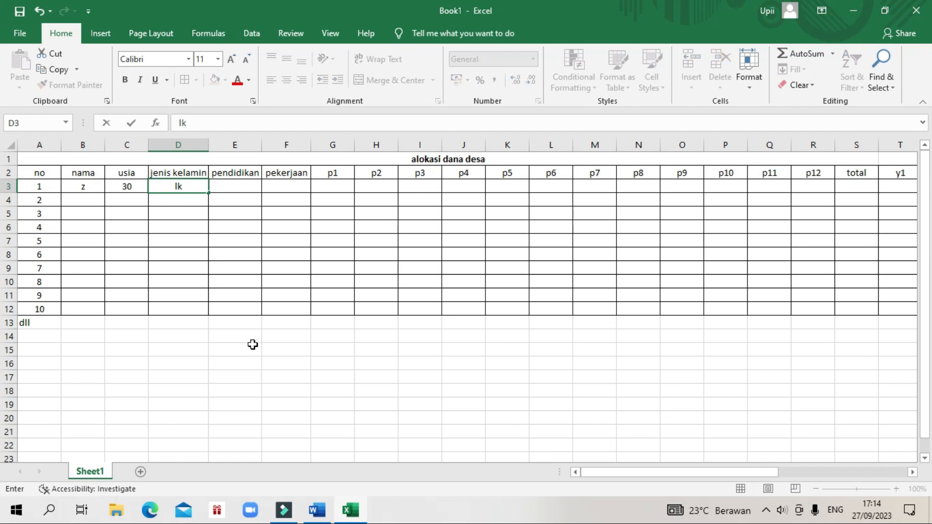
key(BackSpace)
text(aki)
key(Tab)
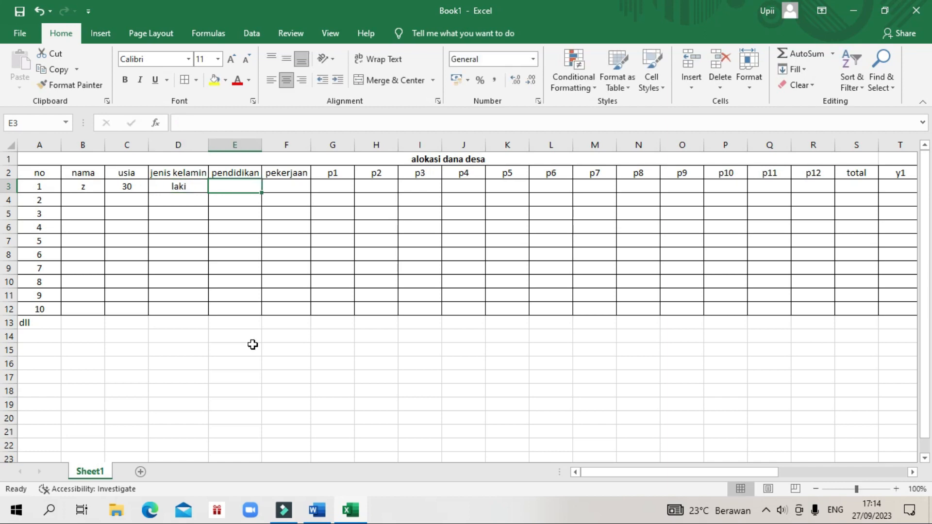
- Enter the first respondent's pendidikan "sma" and pekerjaan "petani" in E3 and F3
text(sma)
key(Tab)
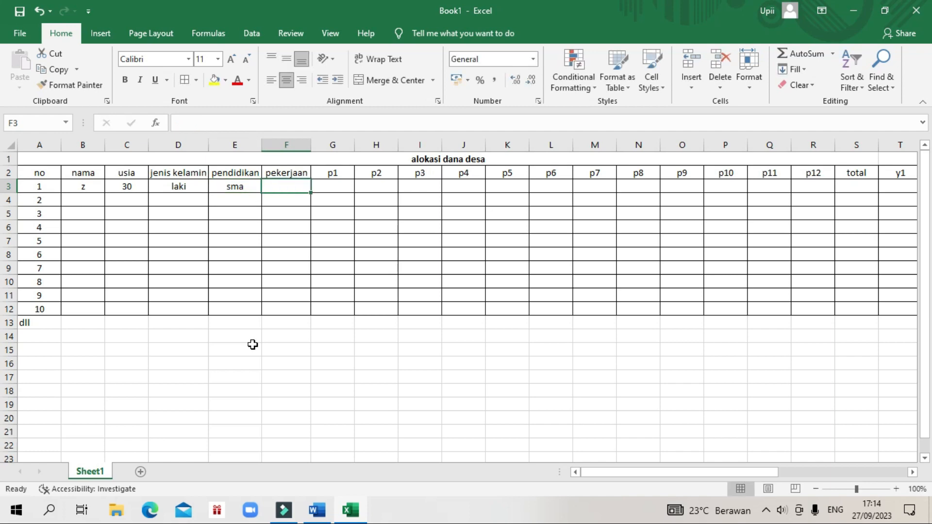
text(pet)
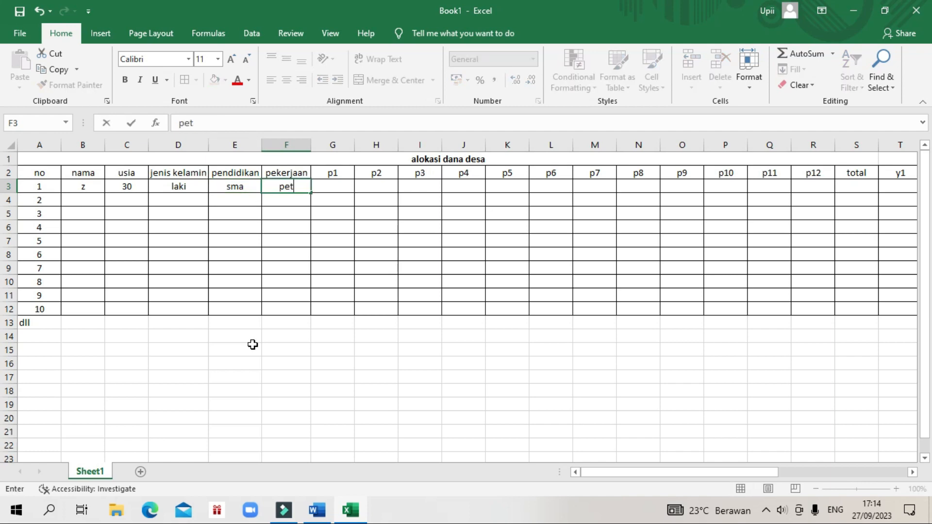
text(ani)
- Switch to the Word questionnaire and review the alokasi dana desa statements and the Keterangan answer scores
click(317, 510)
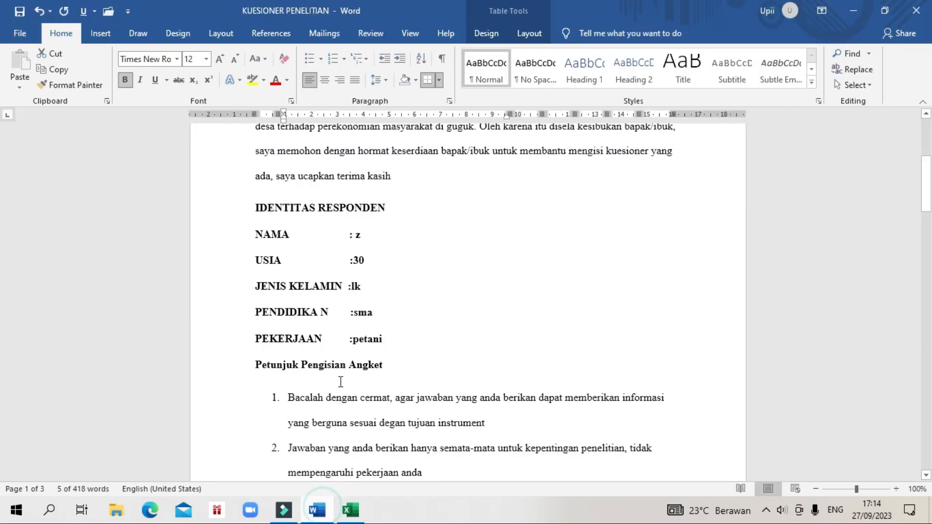
scroll(341, 382, down, 15)
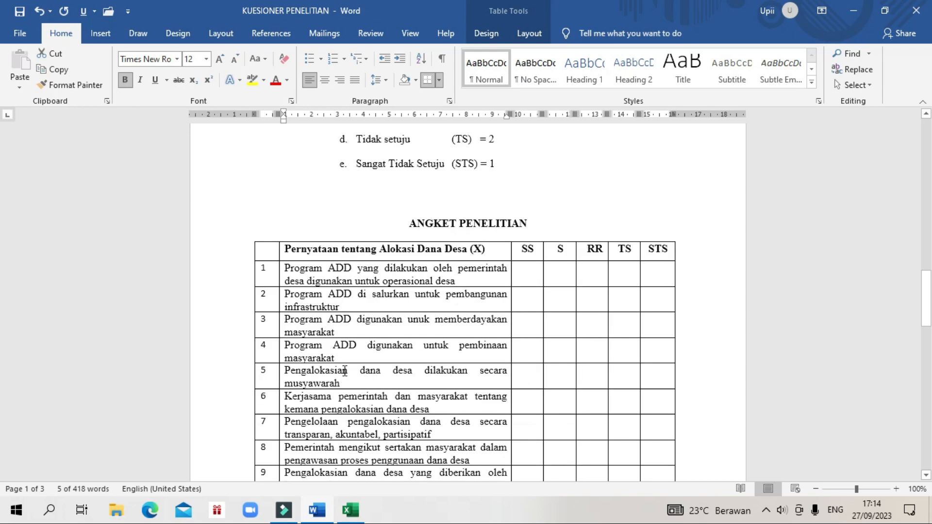
scroll(344, 371, down, 2)
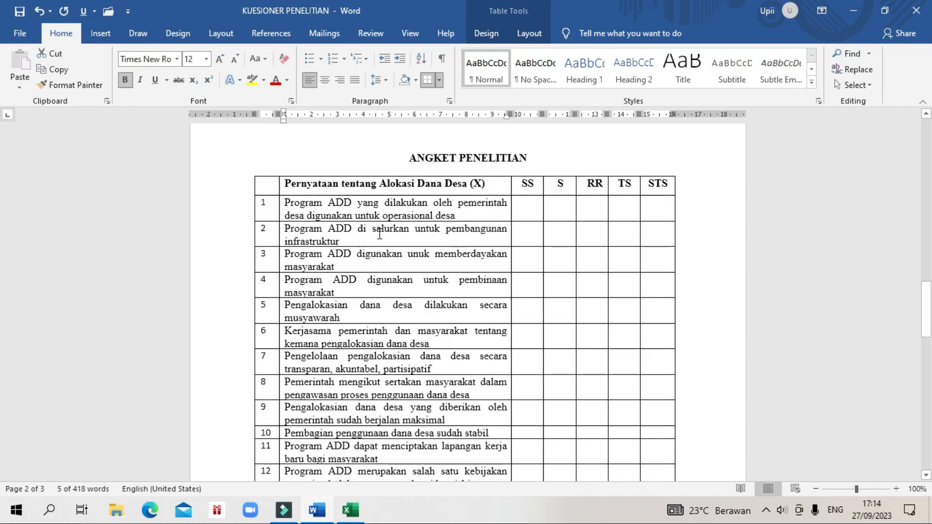
scroll(491, 167, up, 4)
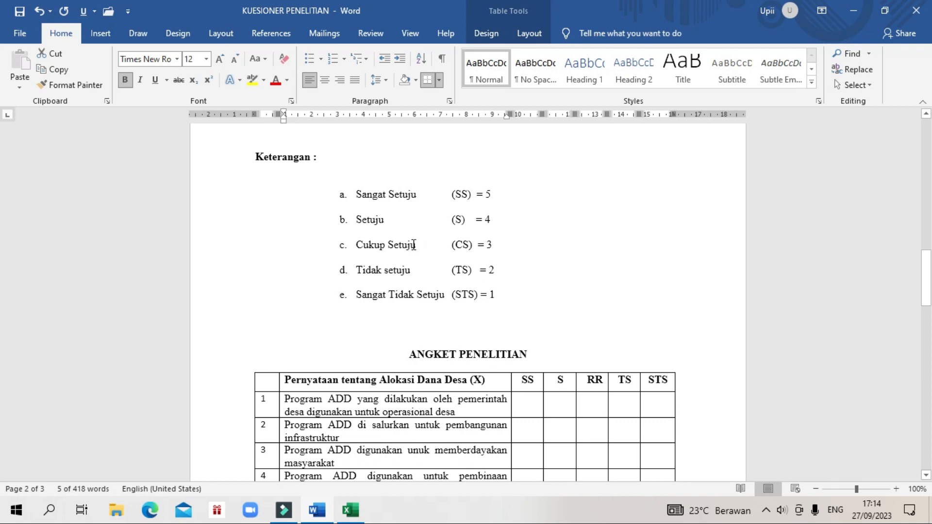
- Recheck the answer scores and the first alokasi dana desa statement in the Word questionnaire, and return to the Excel table
click(349, 510)
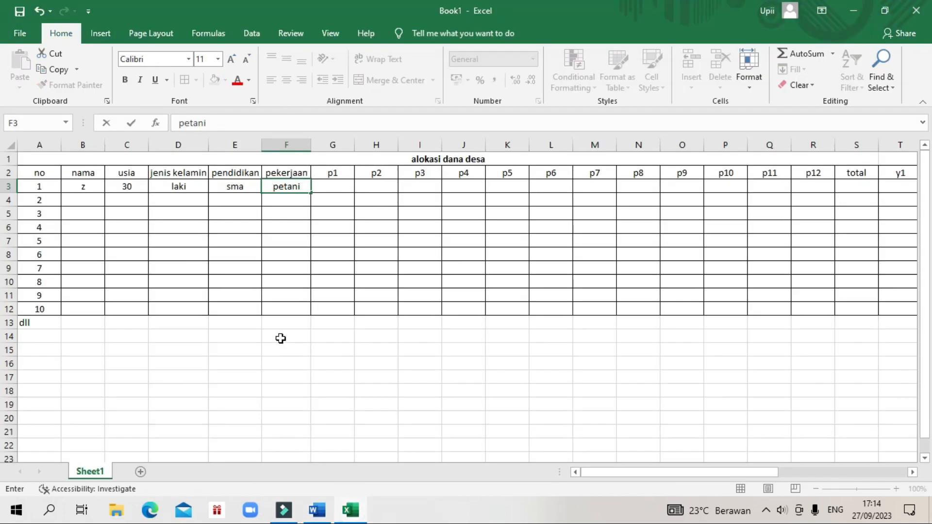
click(318, 511)
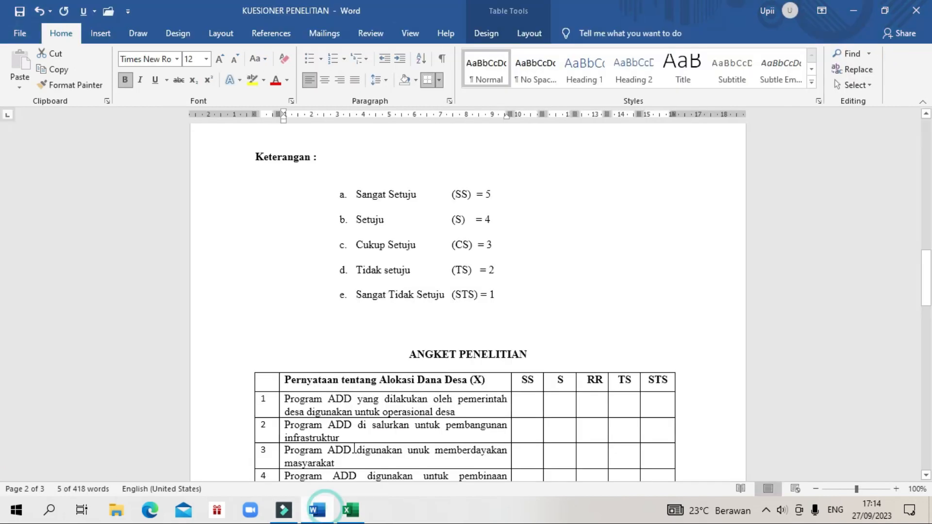
scroll(591, 306, down, 3)
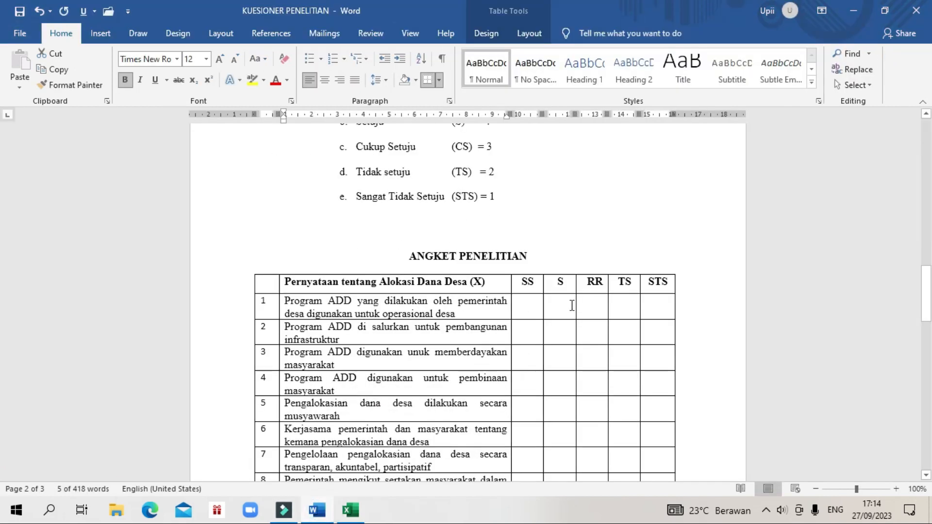
click(572, 305)
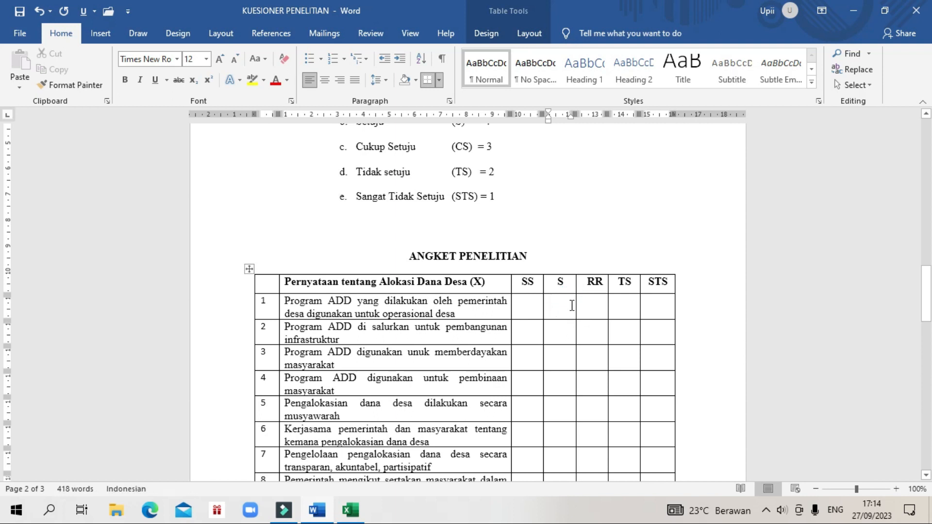
text(3)
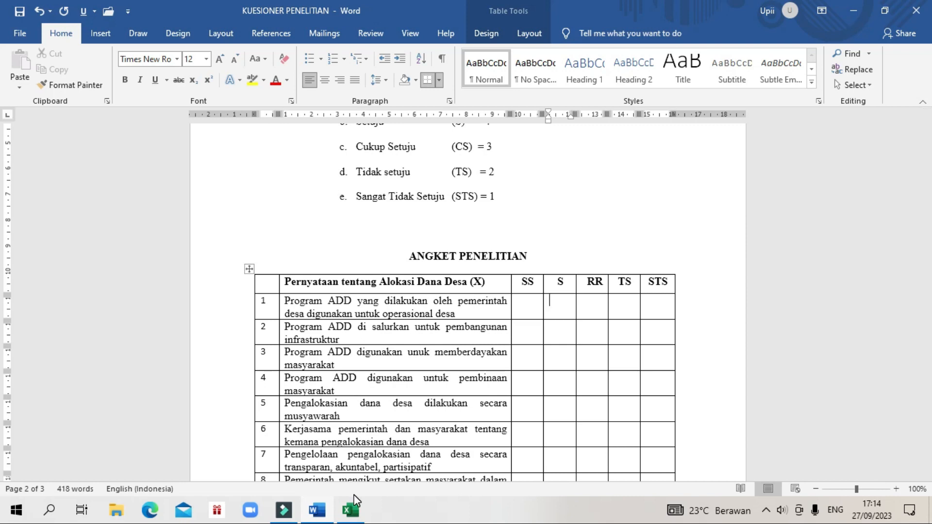
click(354, 509)
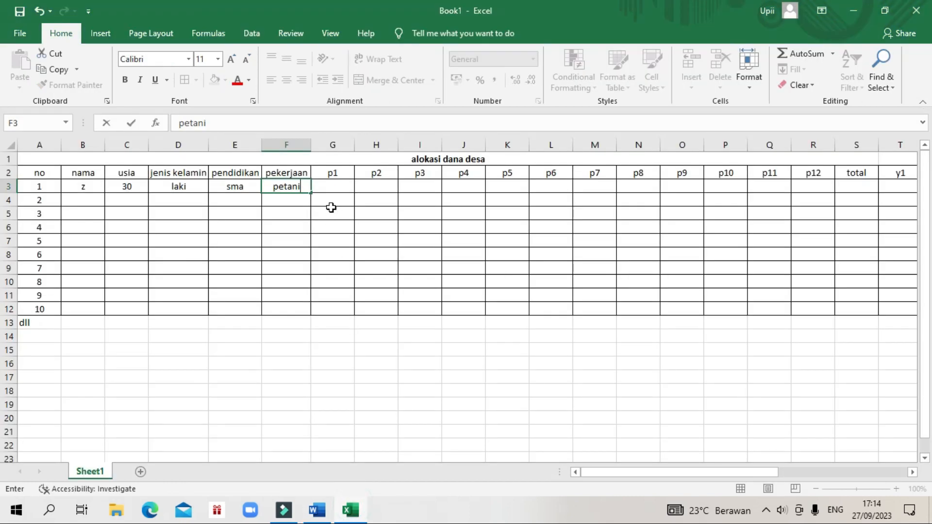
- Enter the first respondent's p1 to p6 scores as 3, 5, 4, 5, 3 and 4 in G3 to L3
key(Tab)
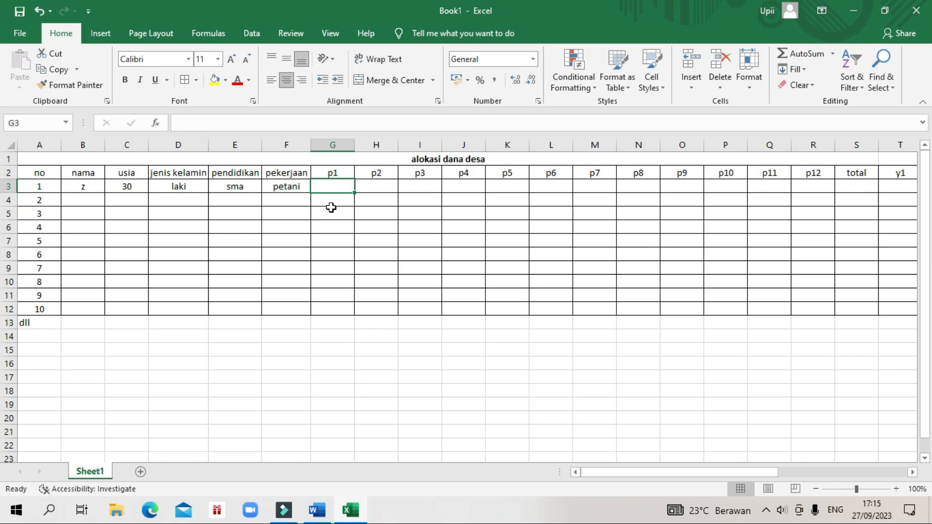
text(3)
key(Tab)
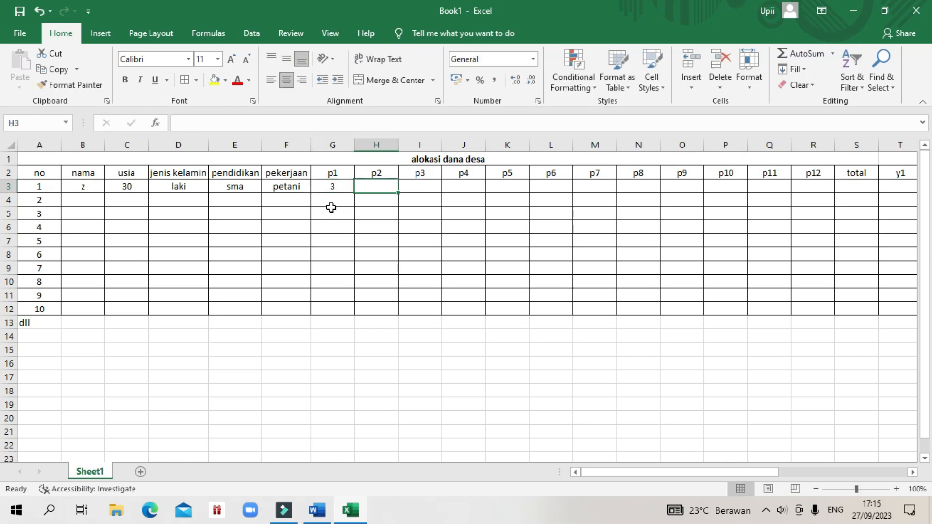
text(5)
key(Tab)
text(4)
key(Tab)
text(5)
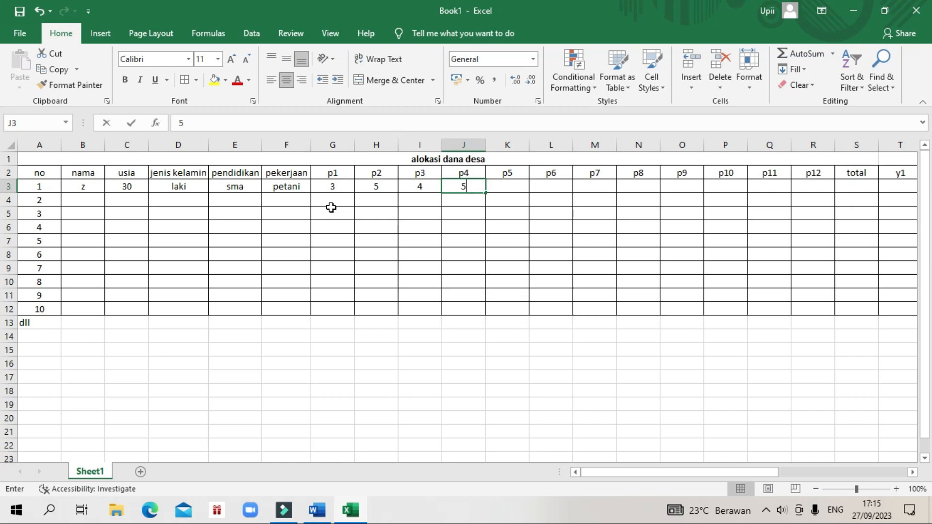
key(Tab)
text(3)
key(Tab)
text(4)
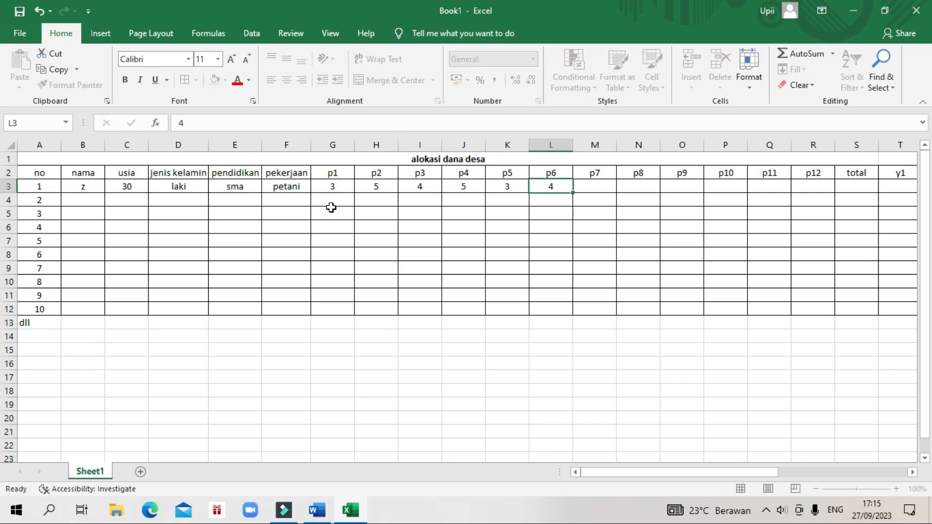
- Enter the first respondent's p7 to p12 scores as 5, 5, 5, 5, 4 and 4 in M3 to R3
key(Tab)
text(5)
key(Tab)
text(5)
key(Tab)
text(5)
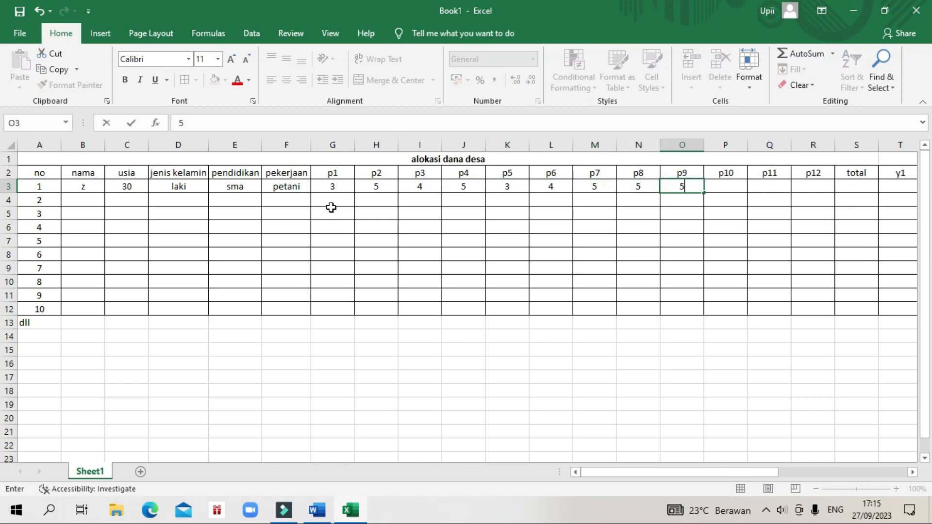
key(Tab)
text(5)
key(Tab)
text(4)
key(Tab)
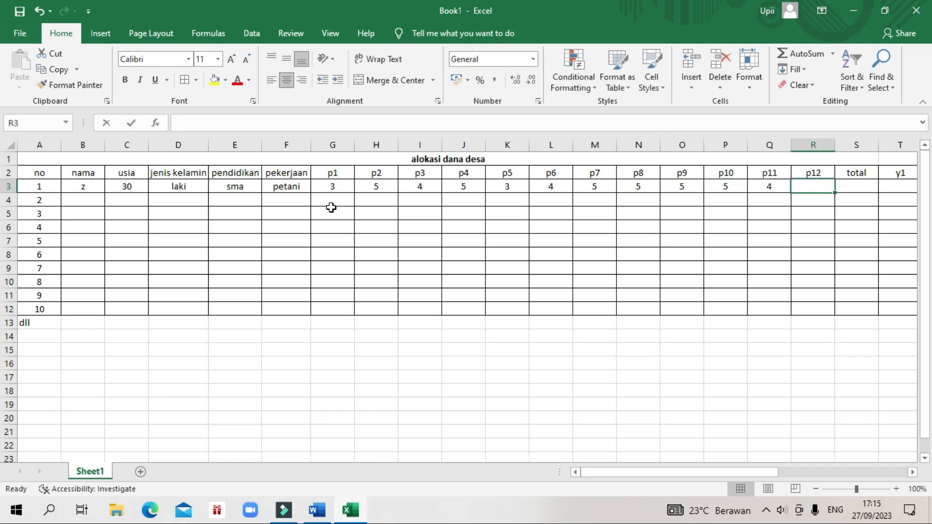
text(4)
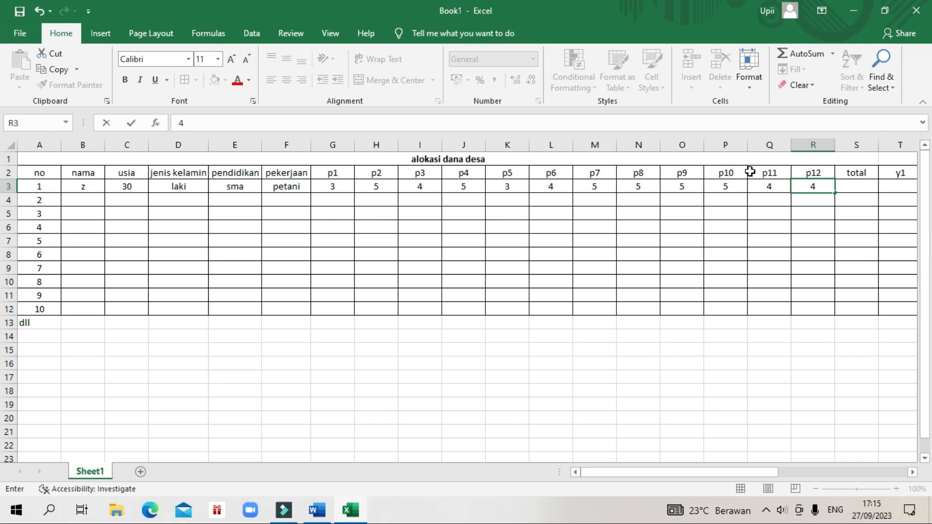
click(826, 189)
- Copy the first respondent's p1 to p12 scores in G3:R3 to the other nine respondents in G4:R12
drag(741, 474, 758, 473)
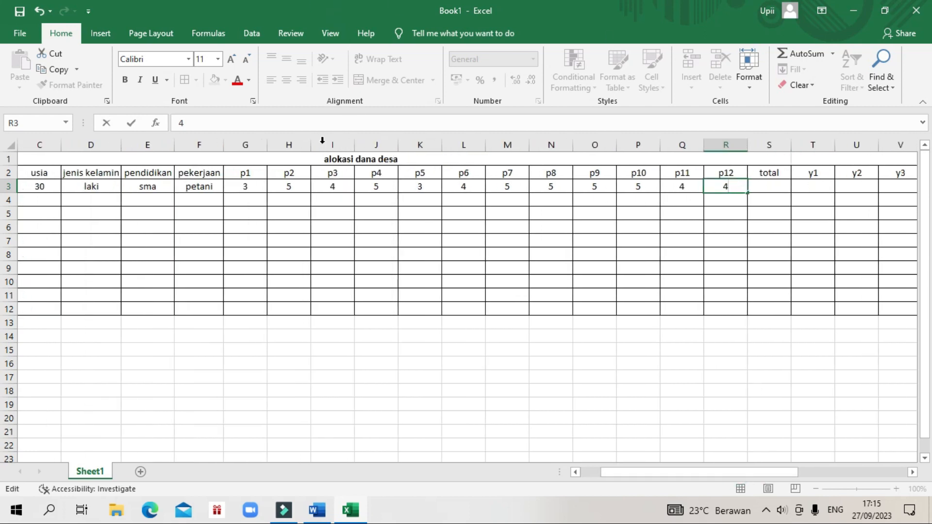
drag(247, 186, 726, 184)
scroll(755, 189, left, 1)
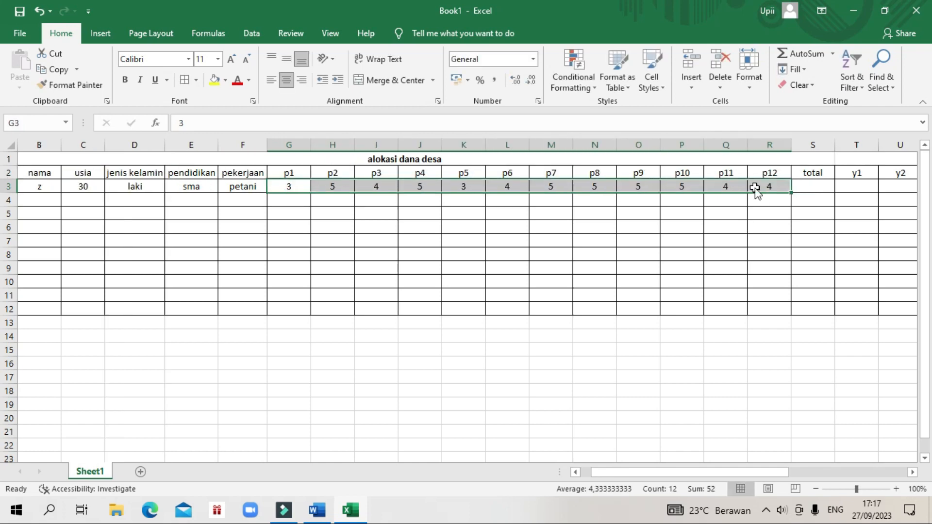
right_click(755, 189)
click(764, 212)
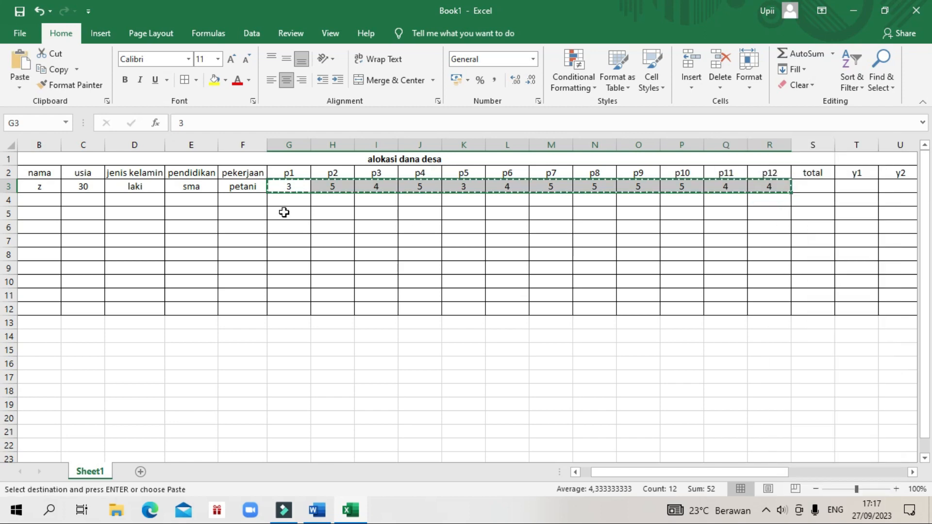
drag(293, 200, 777, 302)
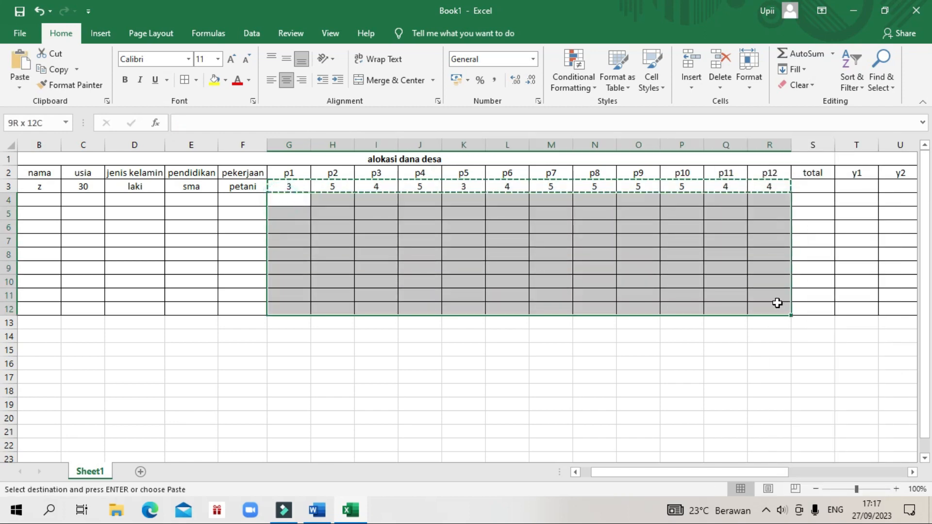
right_click(287, 200)
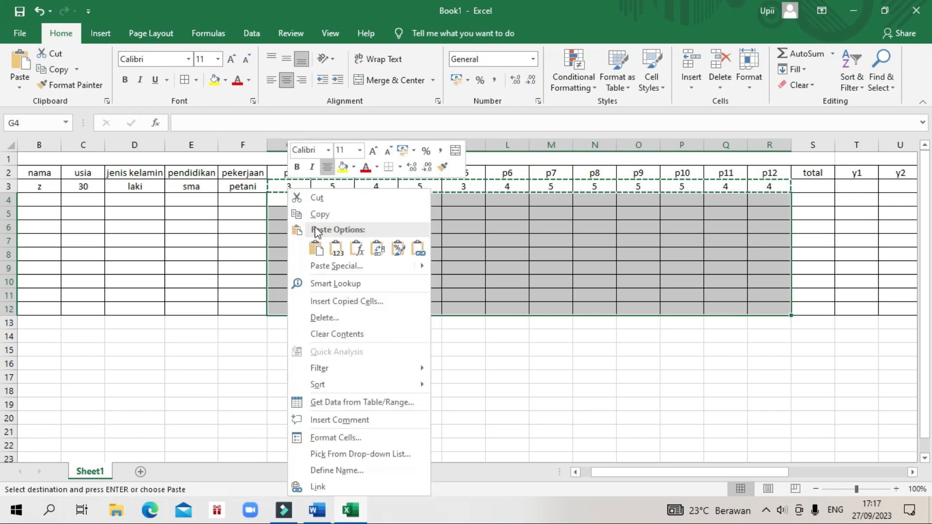
click(318, 253)
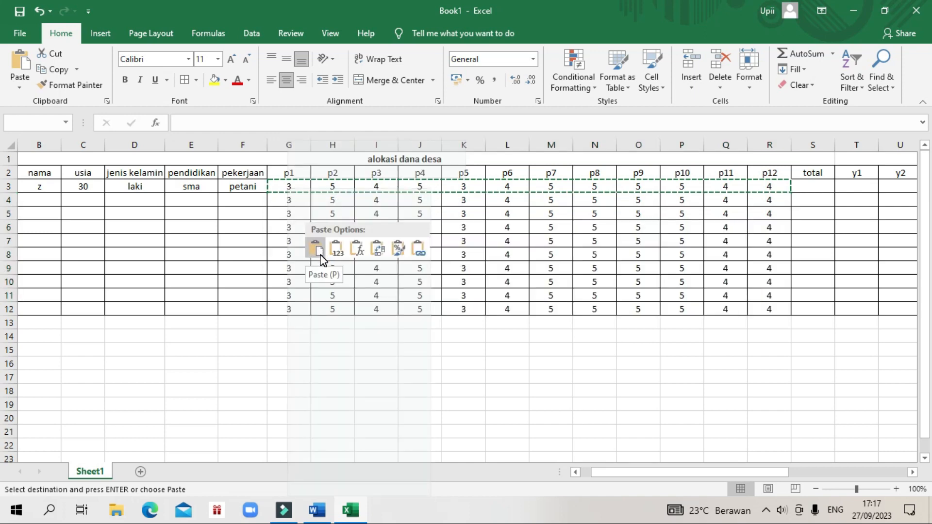
click(319, 254)
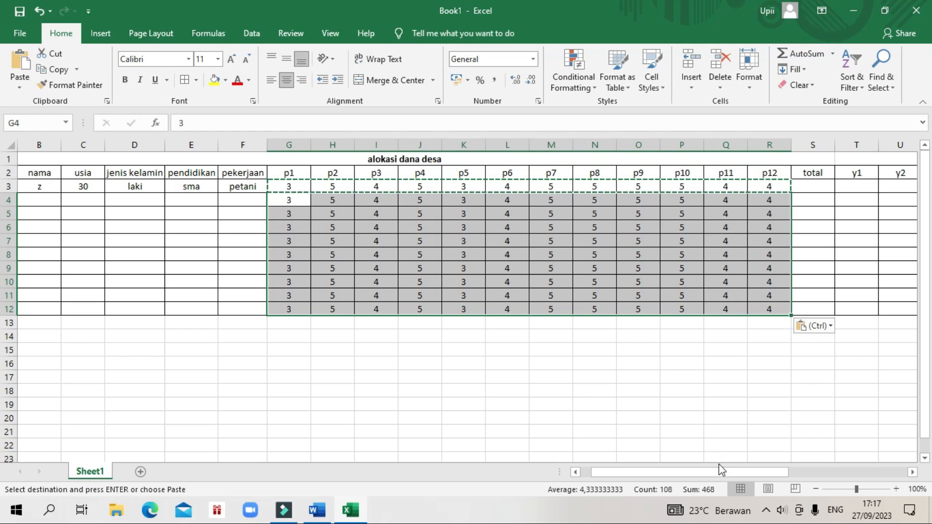
- Copy all ten respondents' p1 to p12 scores in G3:R12 into the perekonomian masyarakat columns y1 to y12, starting at T3
drag(707, 470, 862, 485)
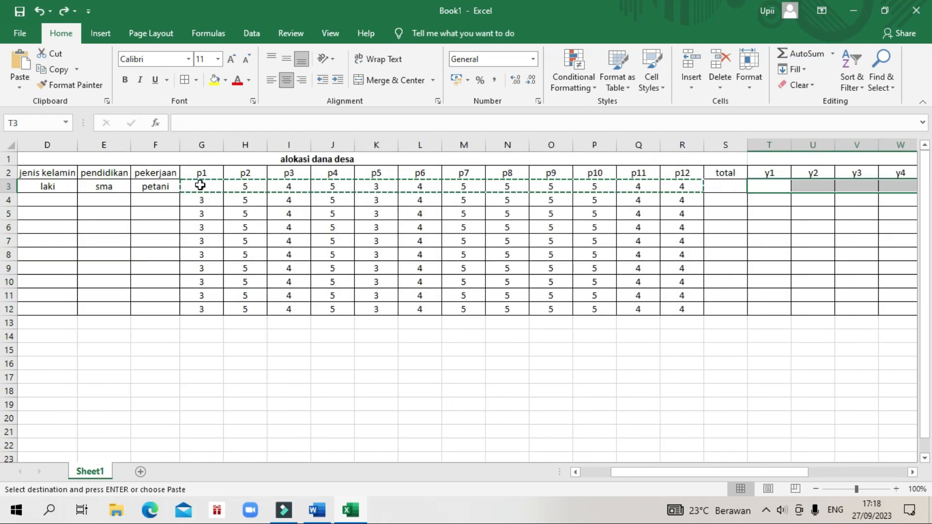
drag(200, 185, 678, 308)
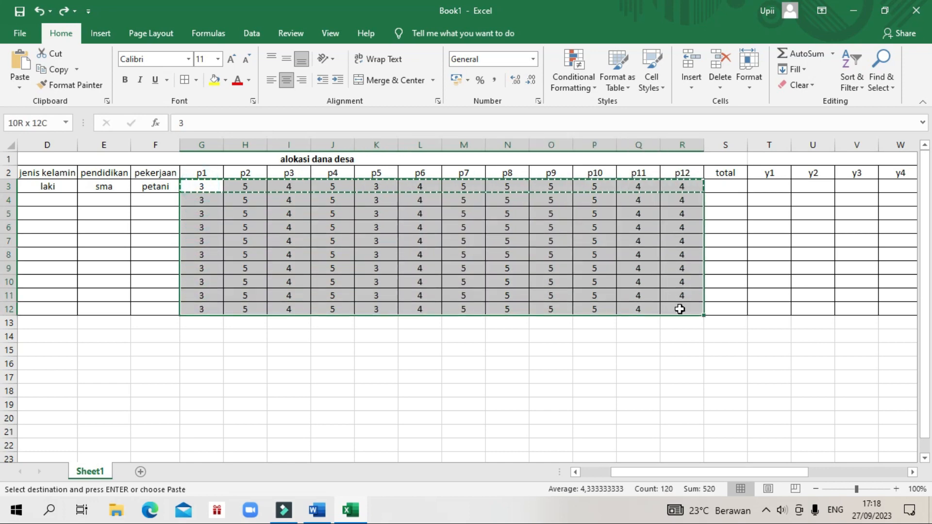
right_click(679, 308)
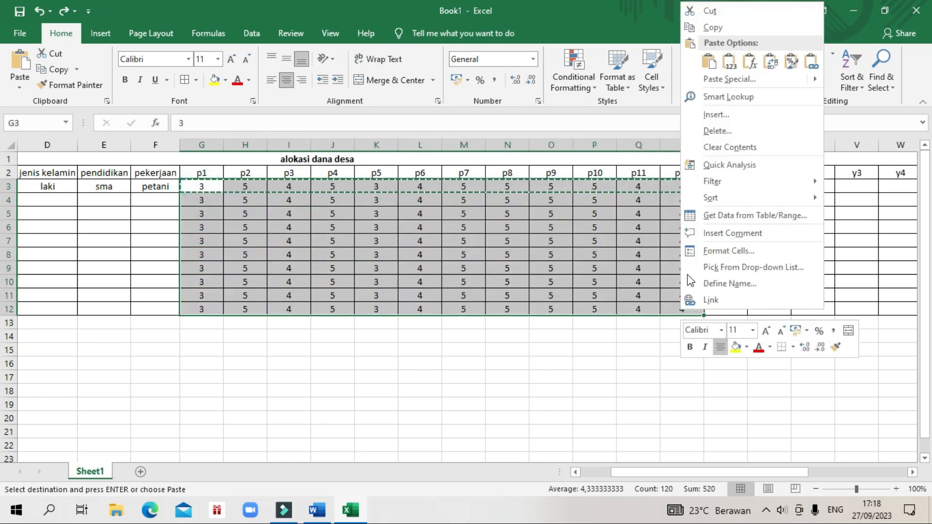
click(709, 28)
drag(771, 469, 871, 474)
click(306, 186)
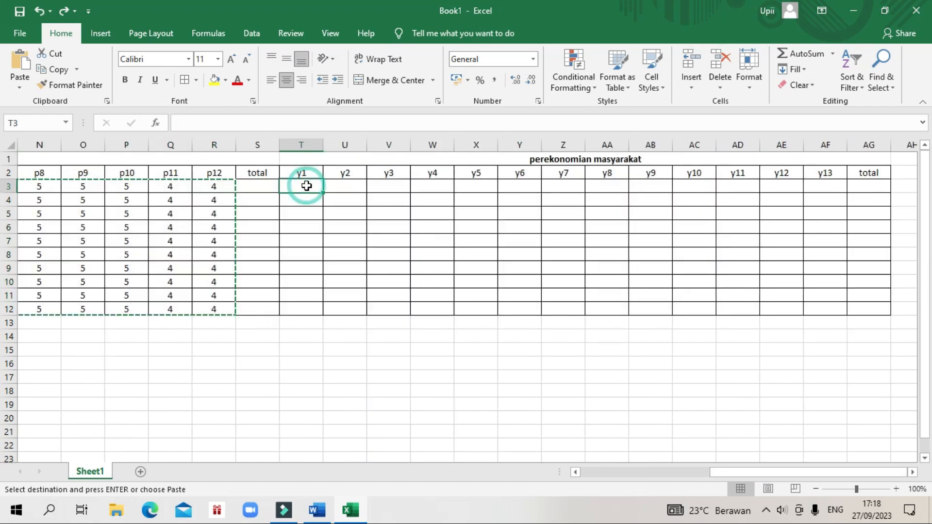
right_click(306, 186)
click(285, 185)
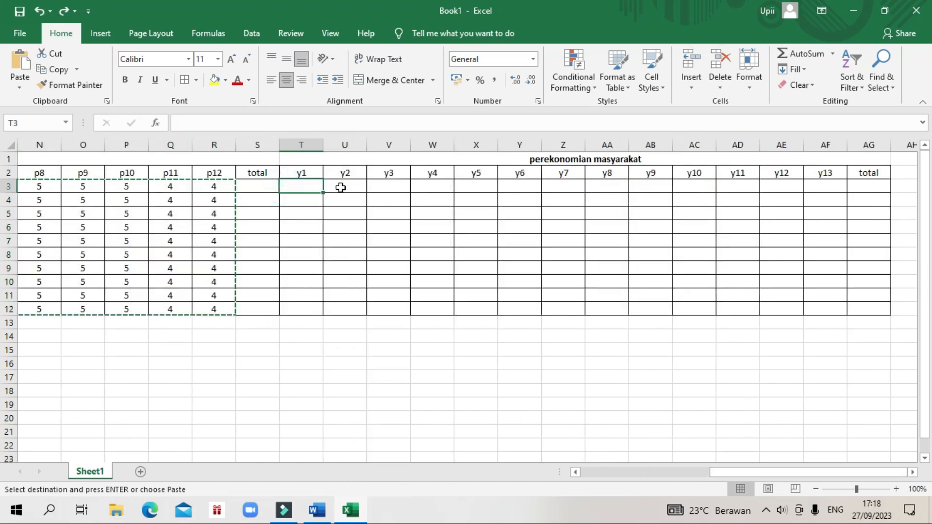
drag(310, 188, 828, 308)
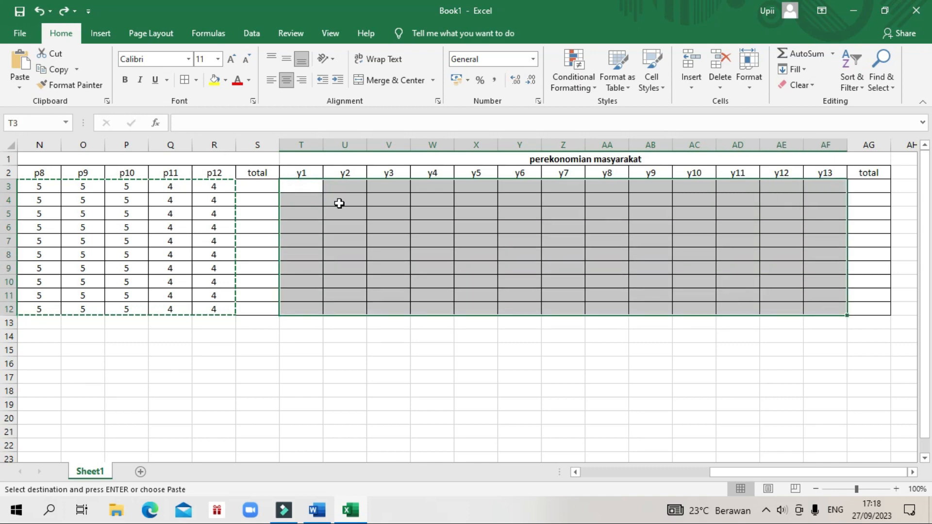
right_click(311, 187)
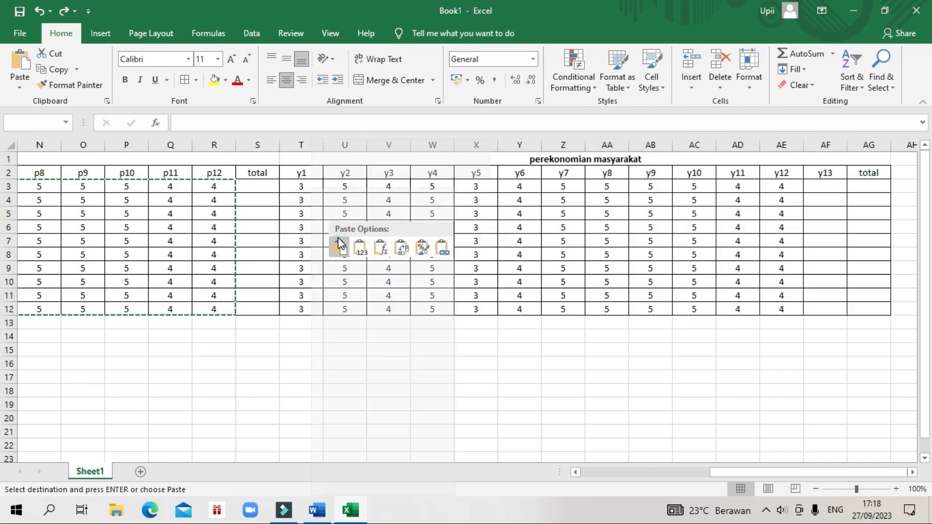
click(340, 246)
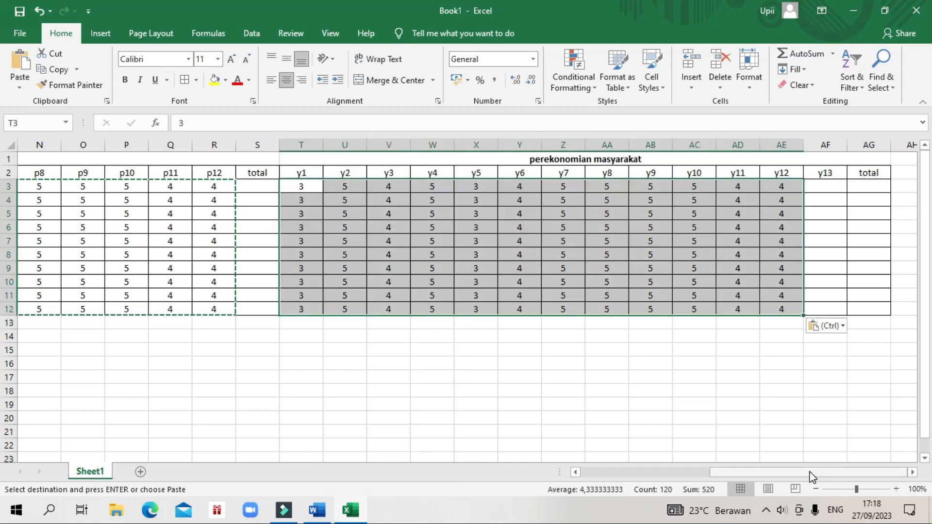
- Fill the nama column for respondents 2 to 6 with the placeholder letters t, t, f, g and g in B4 to B8
drag(814, 473, 674, 482)
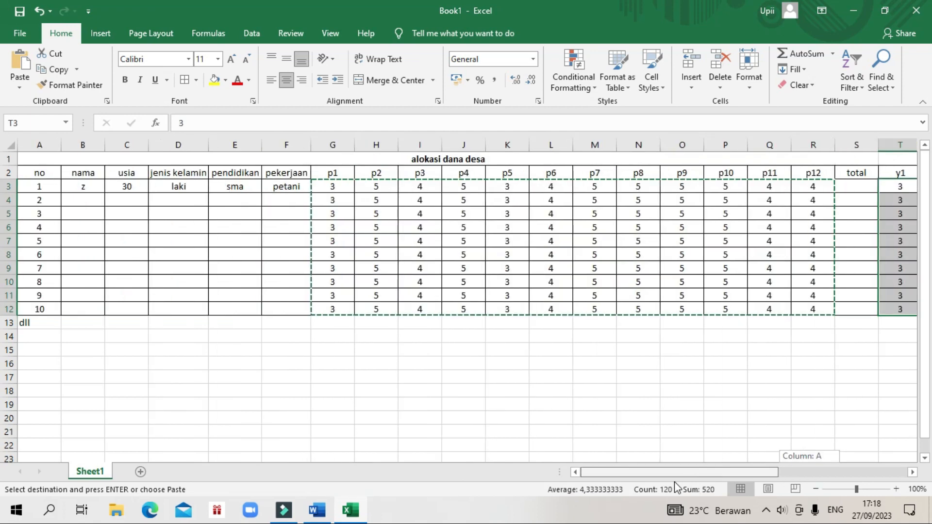
click(82, 204)
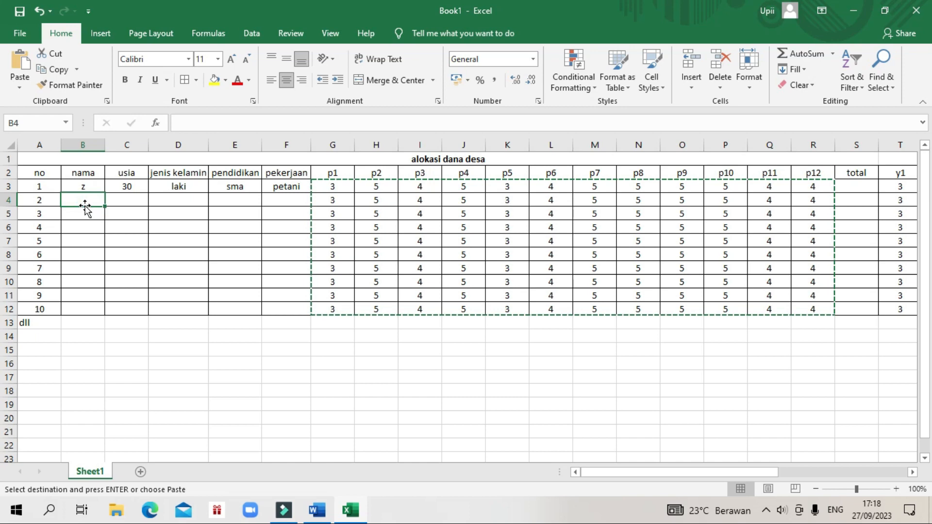
text(t)
key(Return)
text(t)
key(Return)
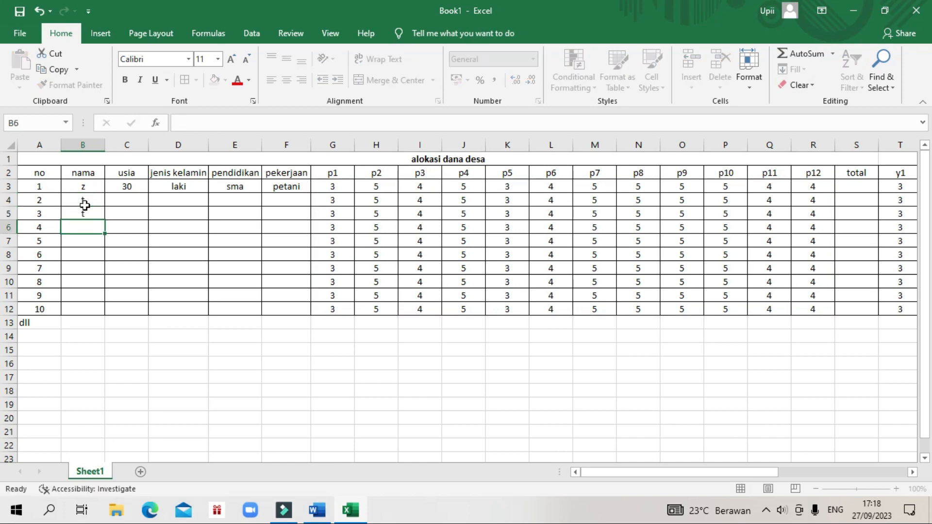
text(f)
key(Return)
text(g)
key(Return)
text(g)
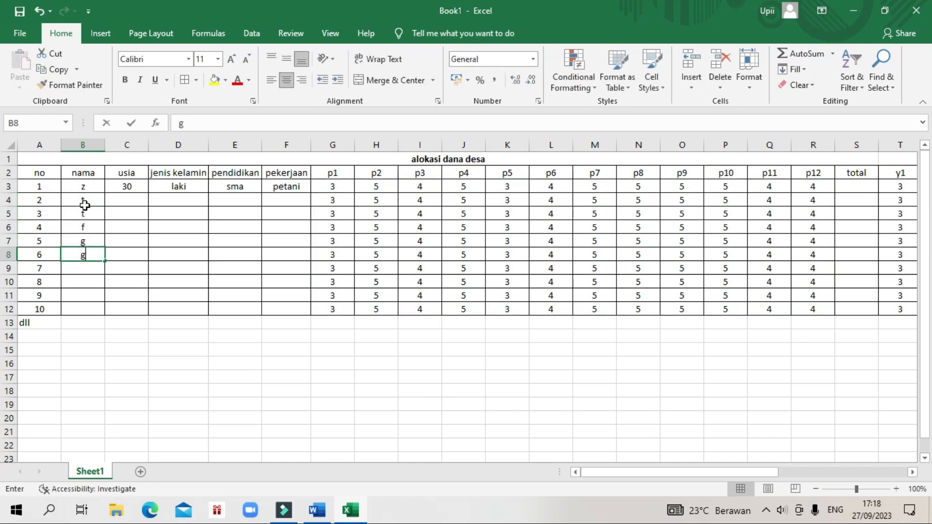
- Fill the nama column for respondents 7 to 10 with the placeholders g, g, gg and f in B9 to B12
key(Return)
text(g)
key(Return)
text(g)
key(Return)
text(gg)
key(Return)
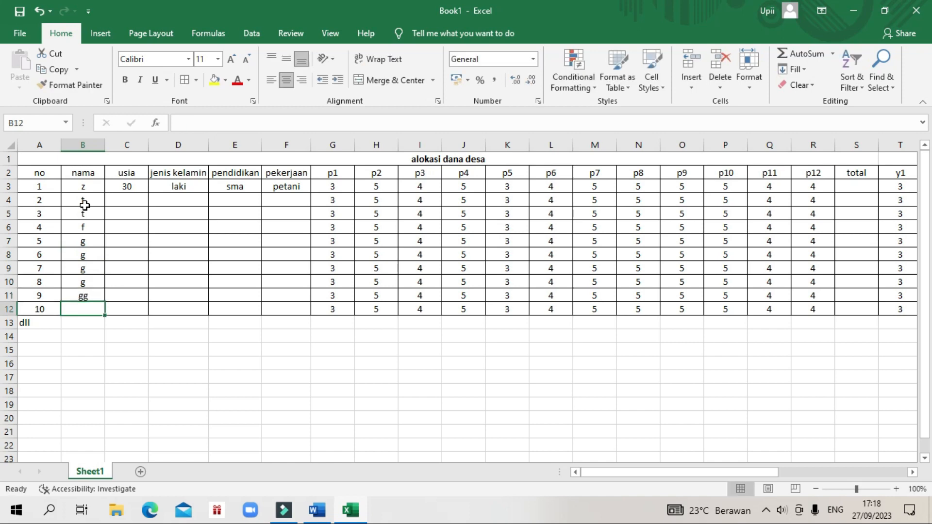
text(f)
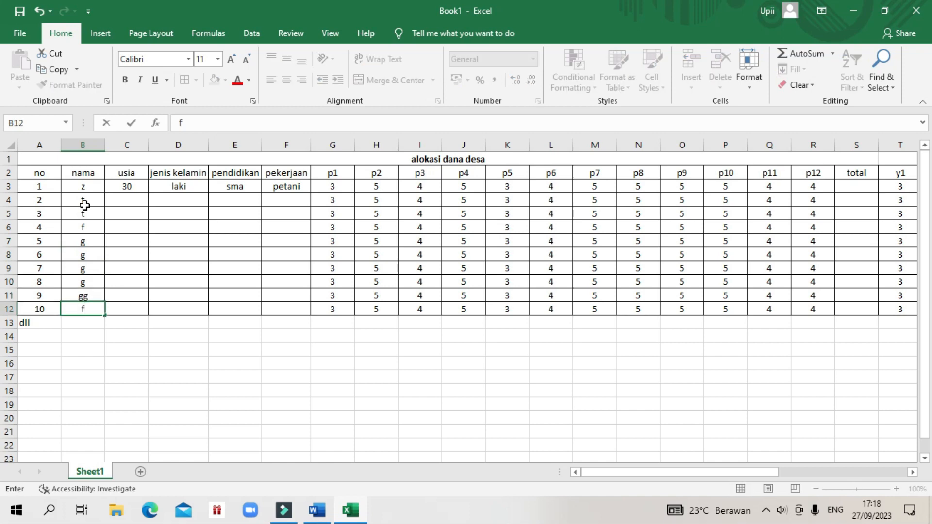
- Enter the usia values 24 and 34 for respondents 2 and 3 in C4 and C5
key(Tab)
key(Up)
key(Up)
key(Up)
key(Up)
key(Up)
key(Up)
key(Up)
key(Up)
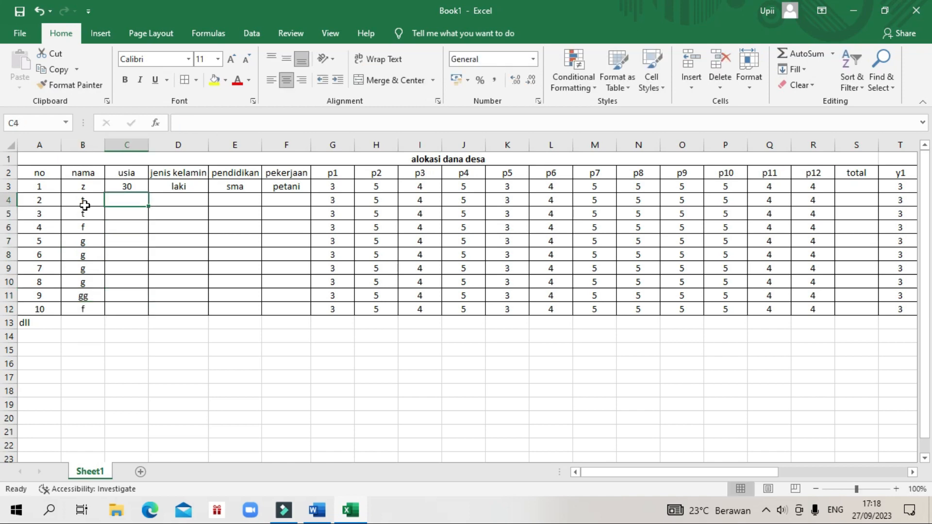
text(24)
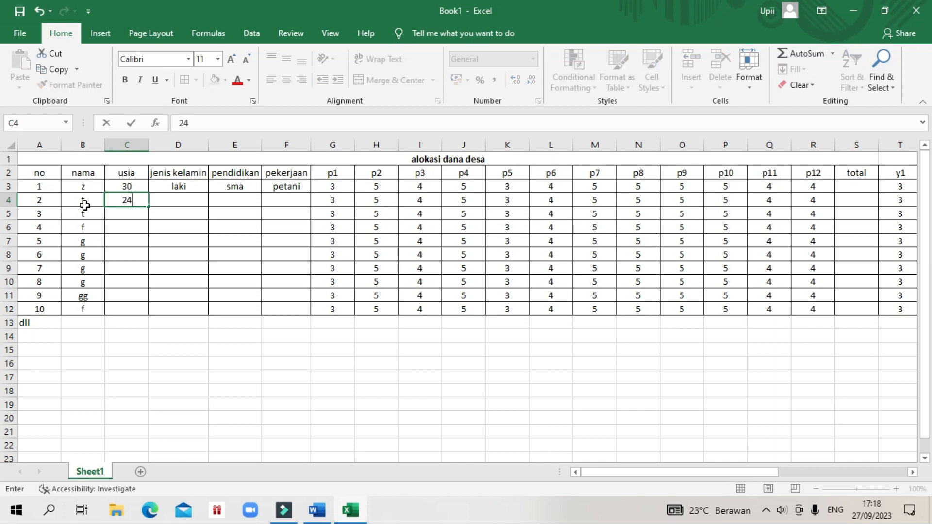
key(Return)
text(34)
key(Return)
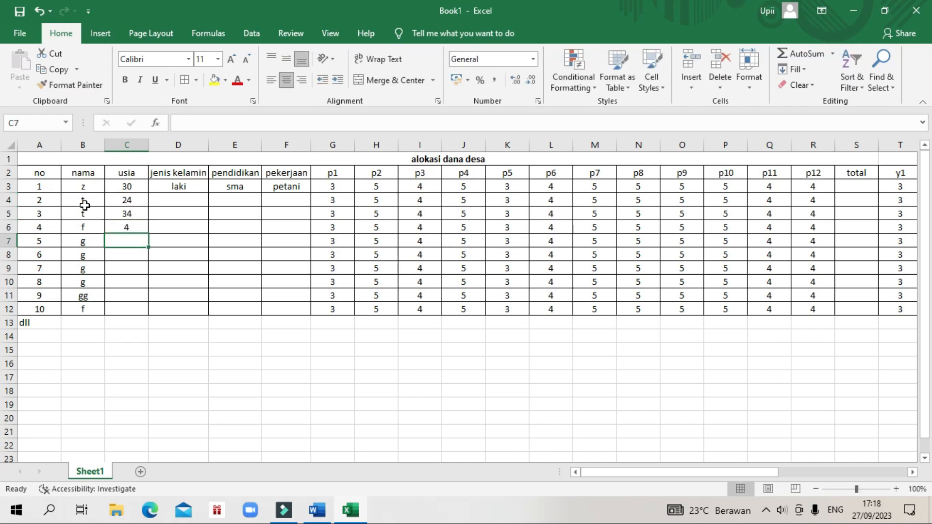
- Fill the usia column for respondents 4 to 6 with 54, 44 and 43 in C6 to C8
text(54)
key(Return)
text(44)
key(Return)
text(43)
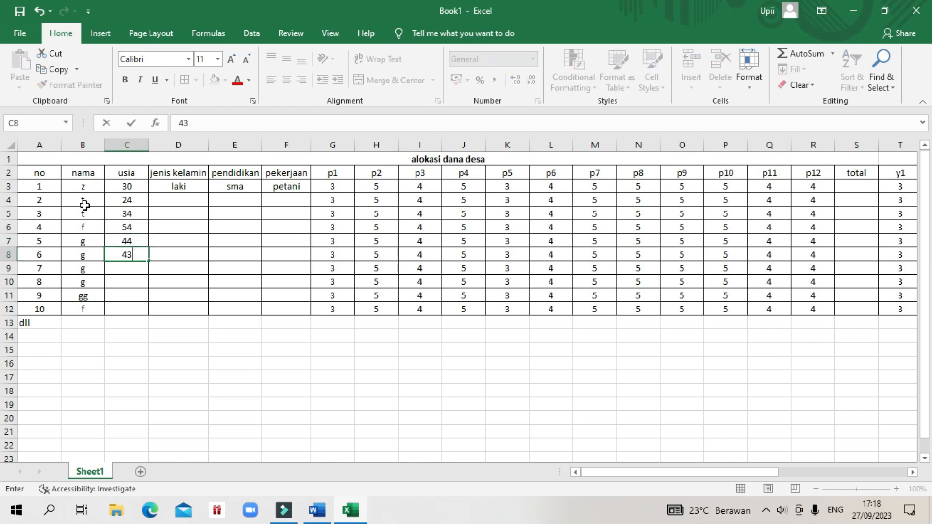
key(Return)
- Set the usia of respondents 7 and 8 to 32 in C9 and C10
text(3)
key(Return)
key(Up)
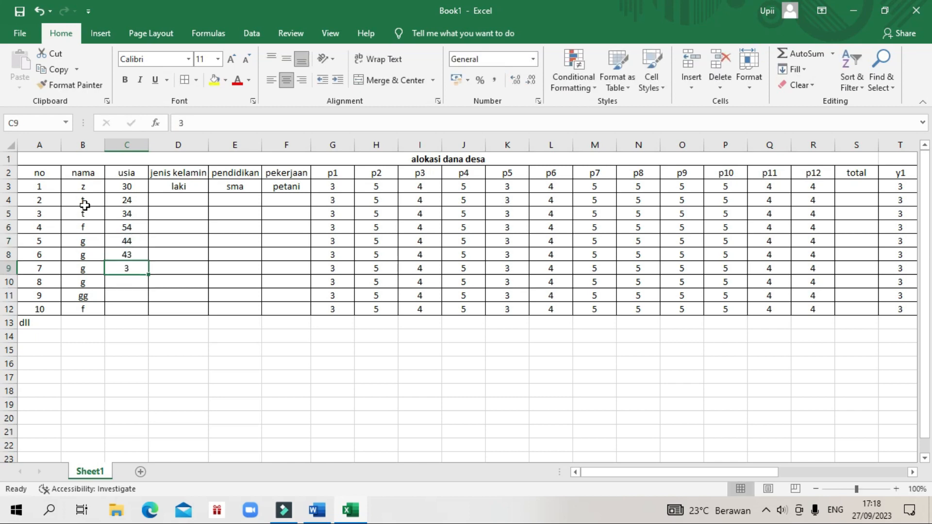
text(3)
key(Return)
text(3)
key(Up)
text(322)
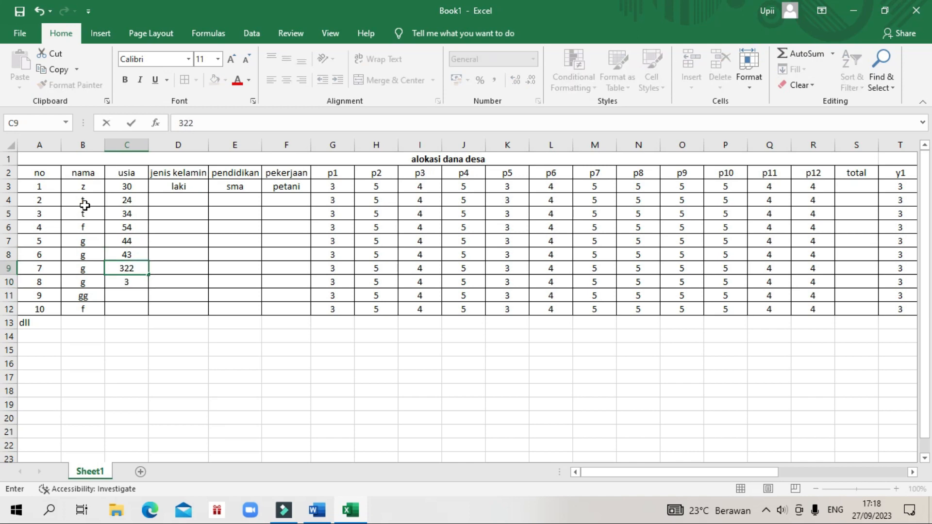
key(BackSpace)
key(Return)
text(3)
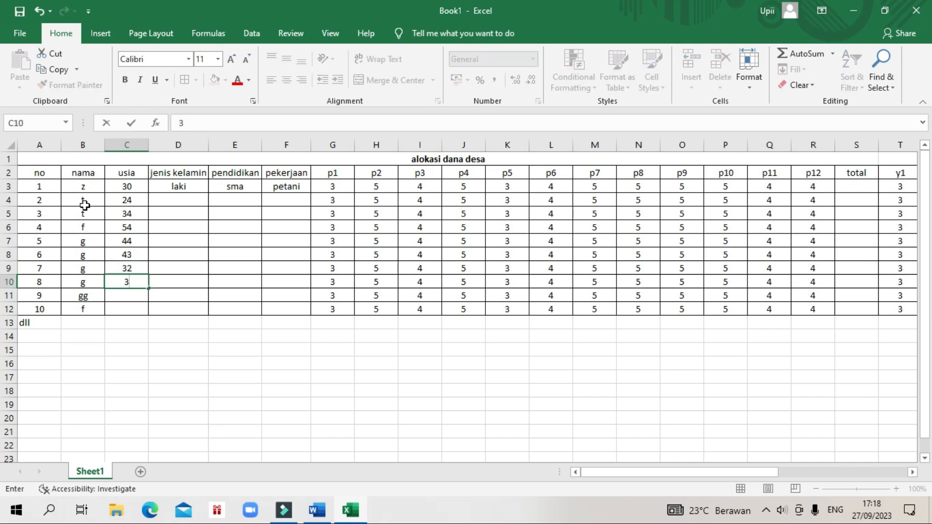
text(2)
key(Return)
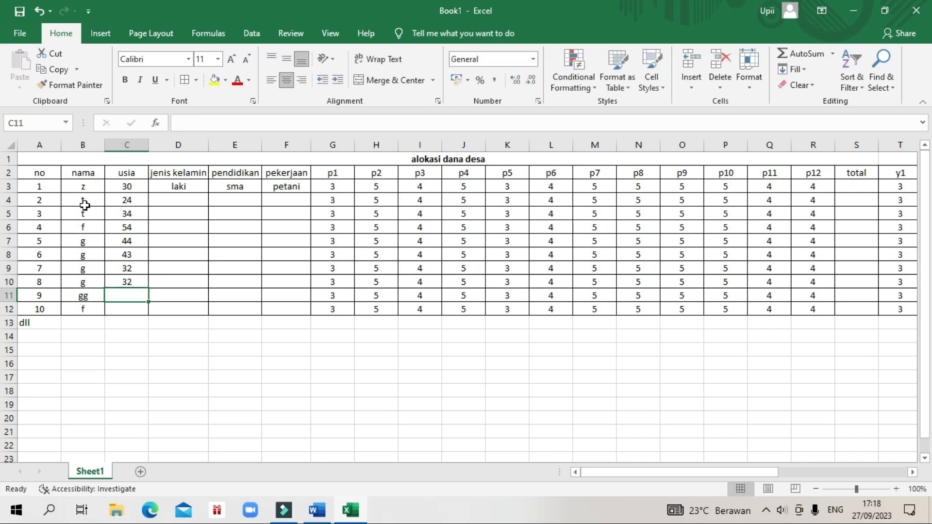
- Enter the usia values 23 and 33 for respondents 9 and 10 in C11 and C12
text(23)
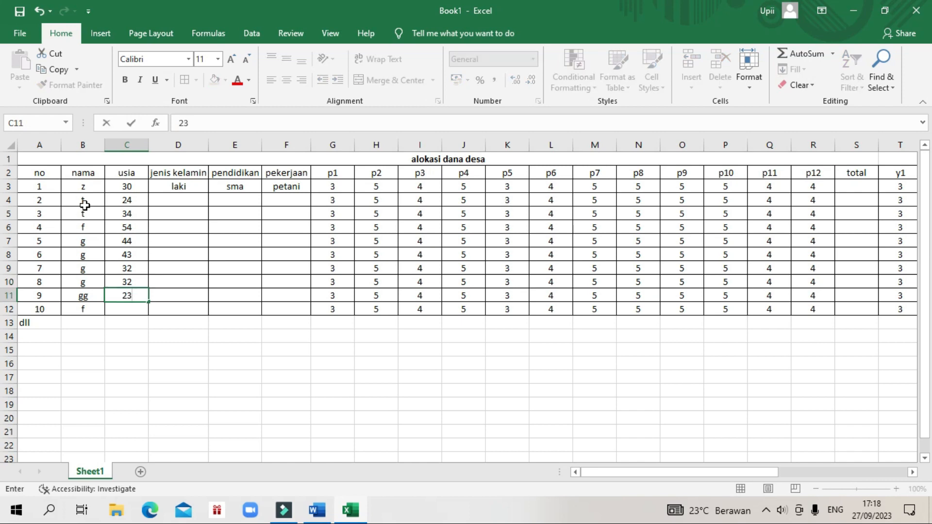
key(Return)
text(33)
key(Tab)
- Enter perempuan as the jenis kelamin of respondents 2 and 3 in D4 and D5
key(Up)
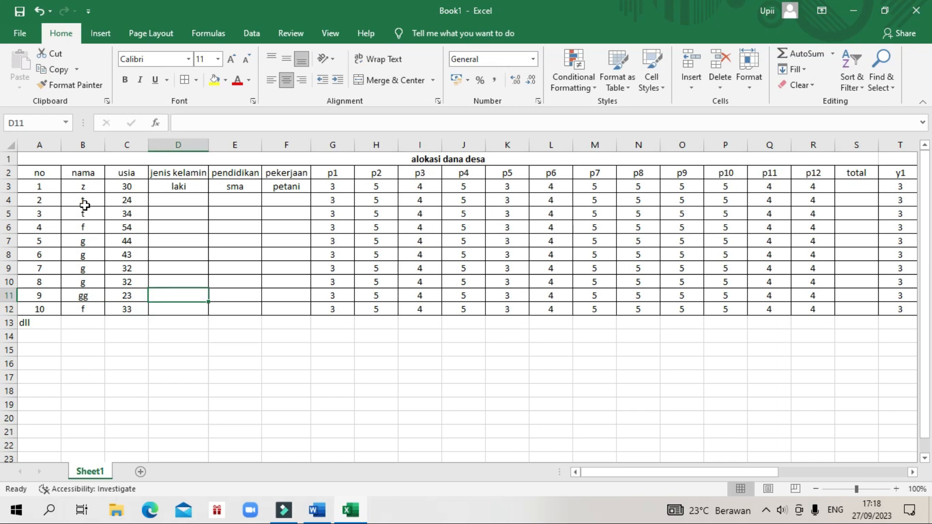
key(Up)
key(Up)
key(Up)
key(Up)
key(Up)
key(Up)
key(Up)
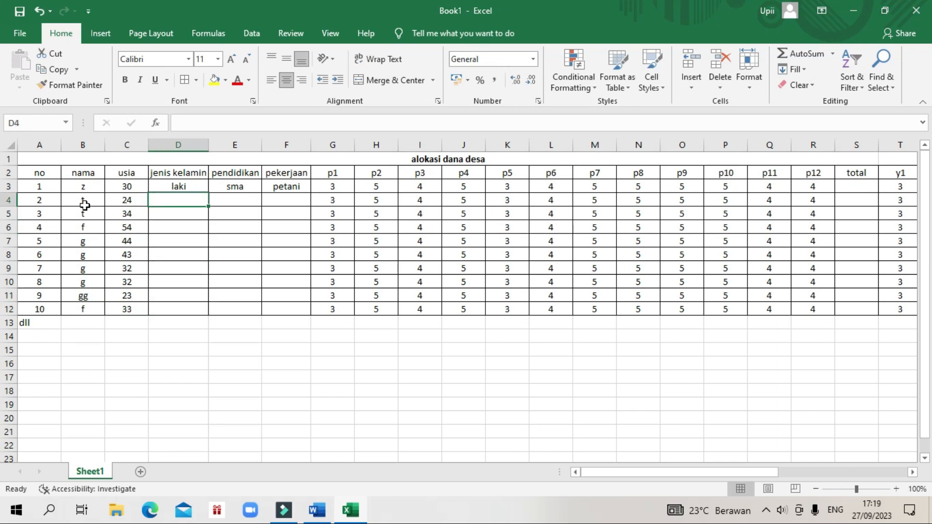
text(perek)
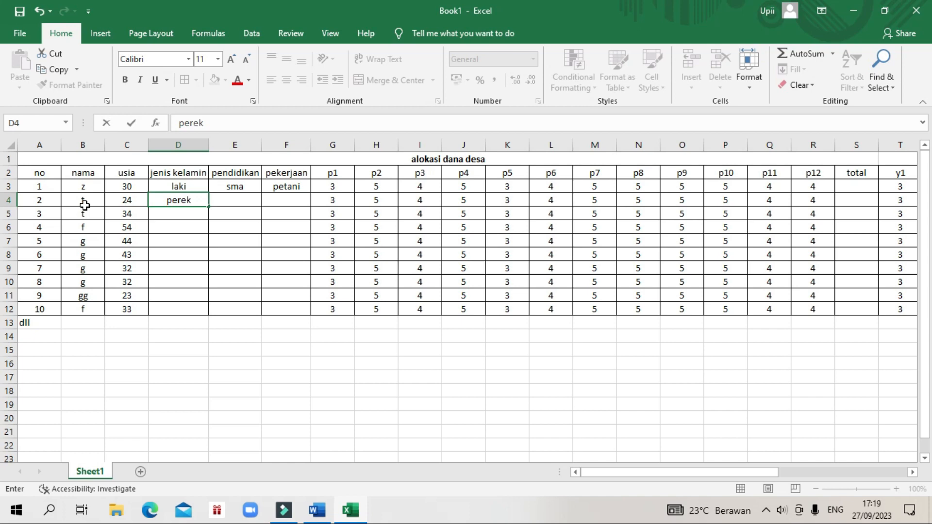
key(BackSpace)
text(mpuN)
key(BackSpace)
text(an)
key(Return)
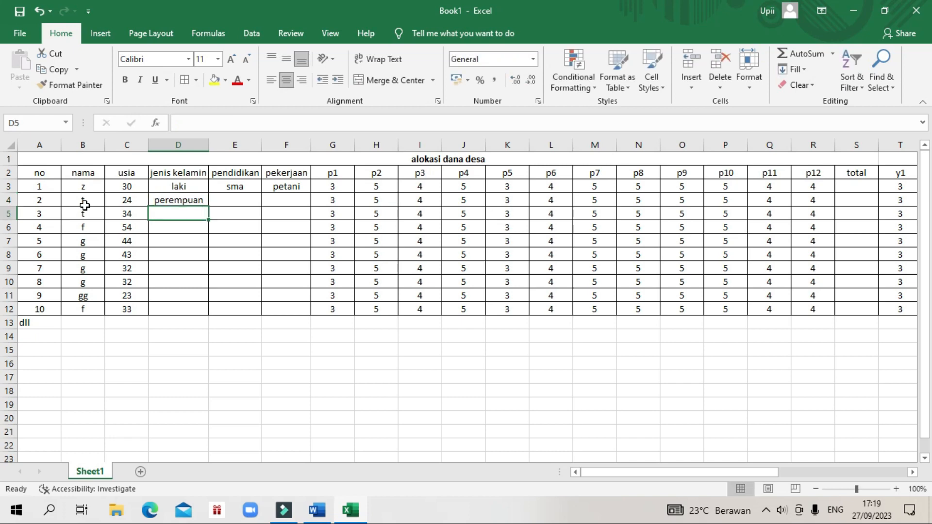
text(perempuan)
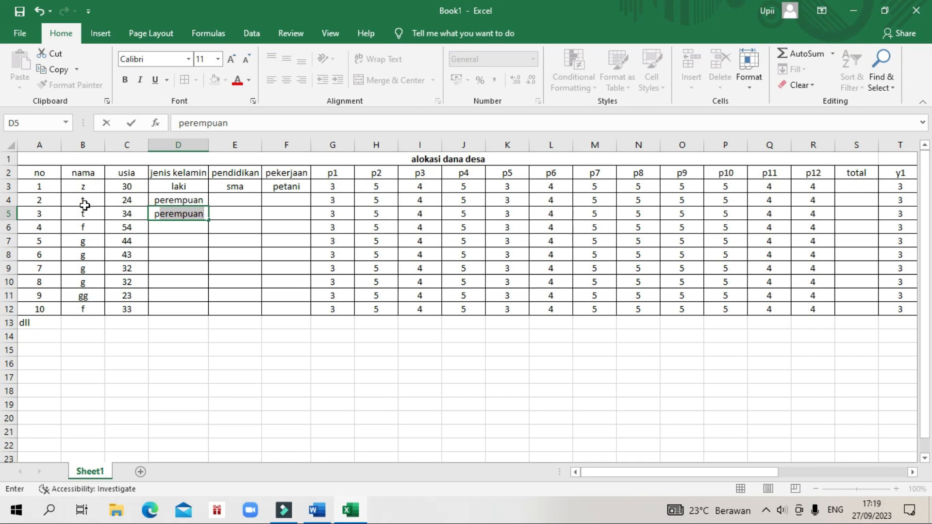
key(ctrl+Return)
key(Return)
text([)
key(Return)
text([)
key(Return)
text([)
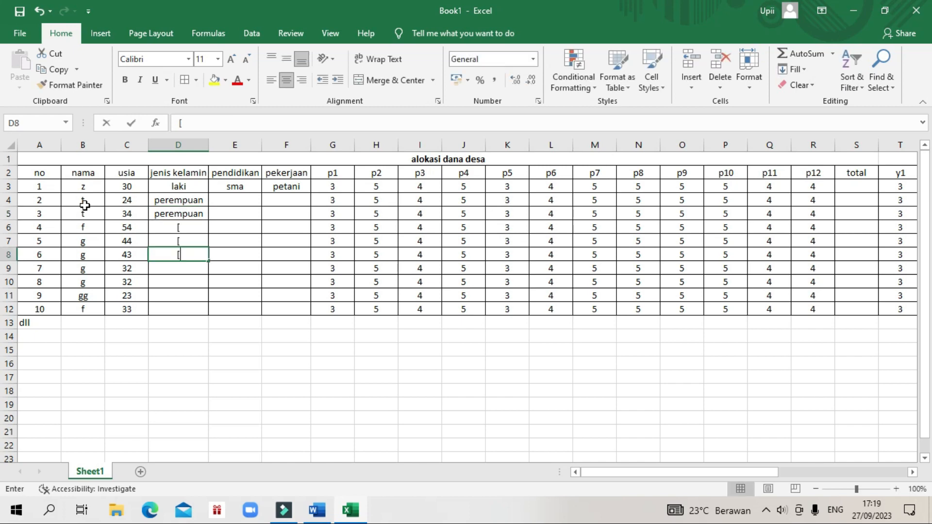
key(Up)
key(Up)
key(Down)
key(Down)
key(BackSpace)
key(Up)
key(BackSpace)
key(Up)
key(BackSpace)
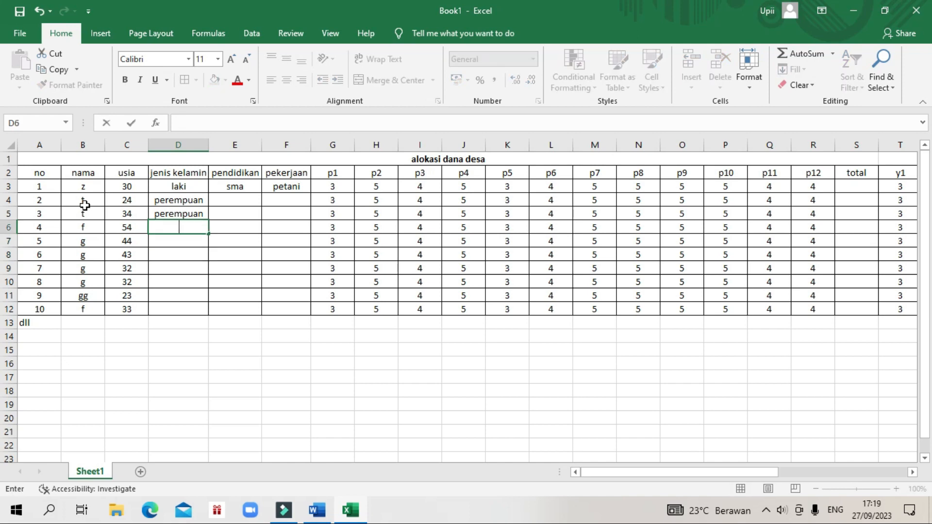
- Fill the jenis kelamin column for respondents 4 to 7 with perempuan in D6 to D9
text(perempuan)
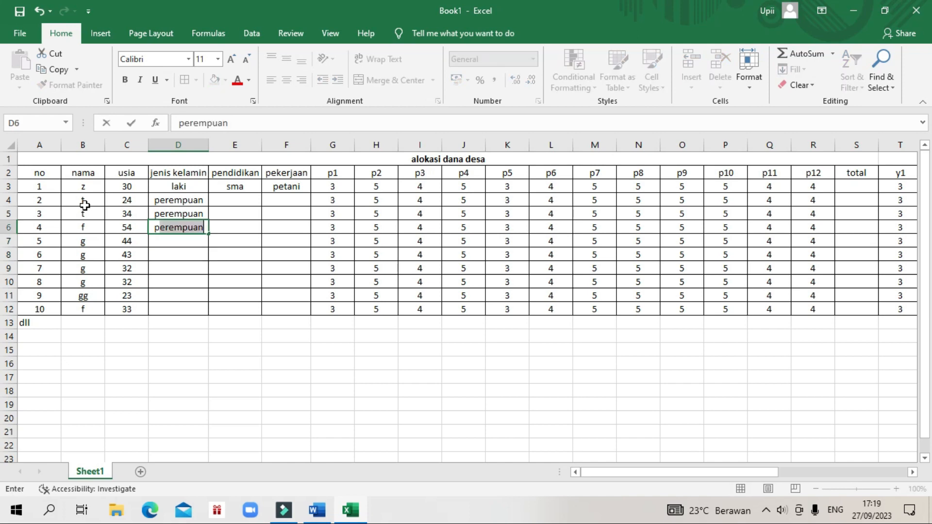
key(Return)
text(perempuan)
key(Return)
text(p)
key(Return)
text(p)
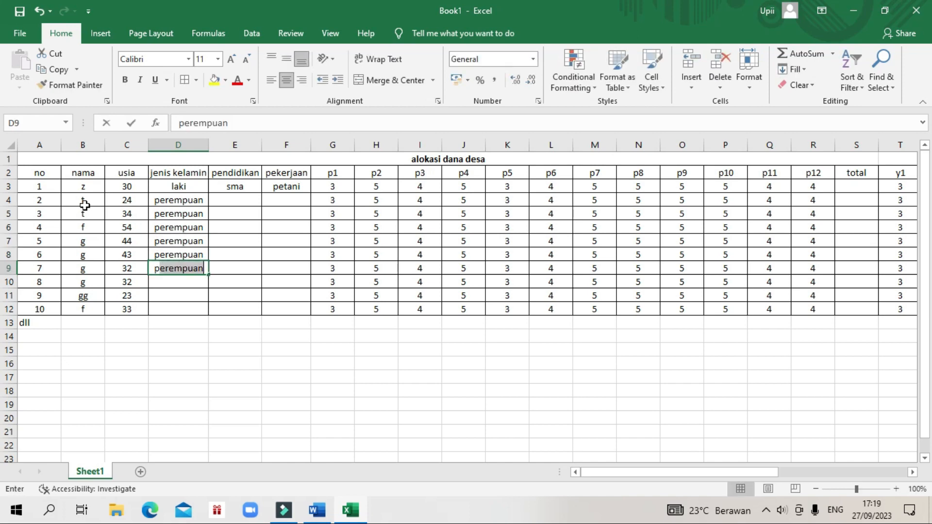
key(Return)
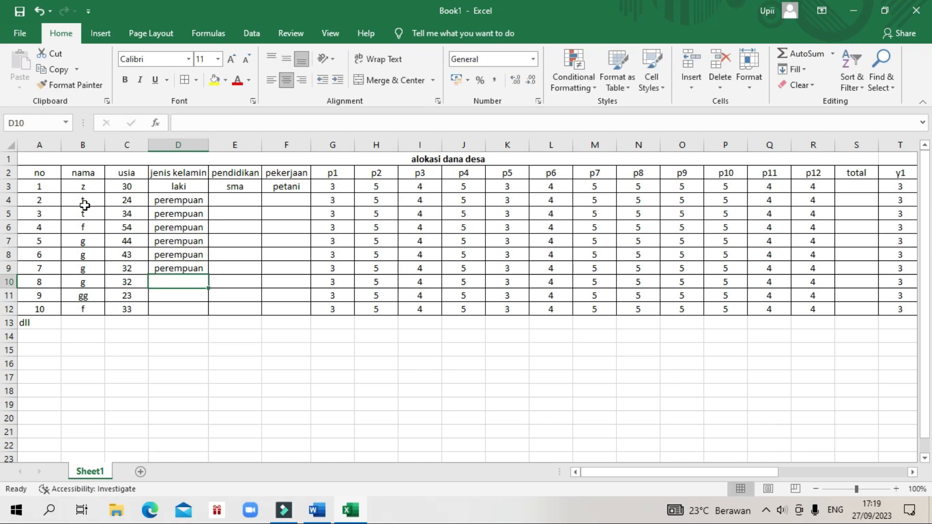
- Fill the jenis kelamin column for respondents 8 to 10 with laki in D10 to D12
text(laki)
key(Return)
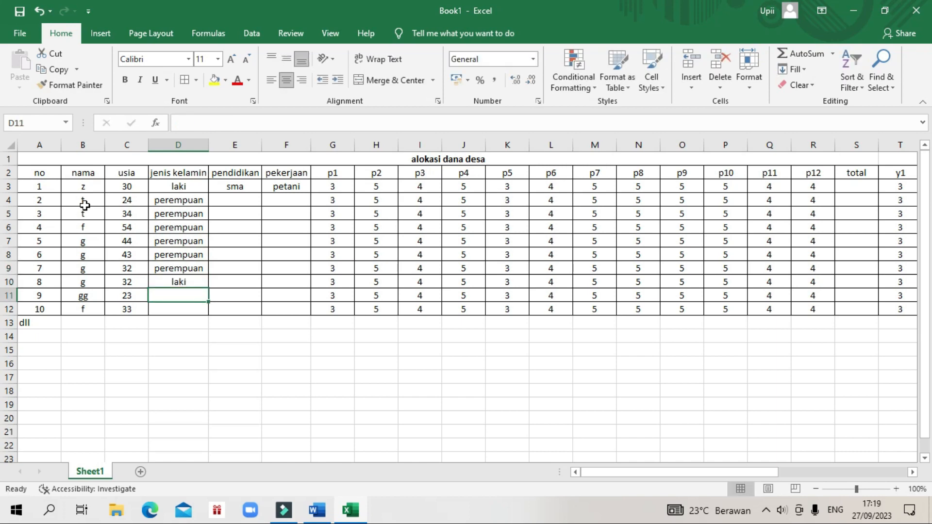
text(laki)
key(Return)
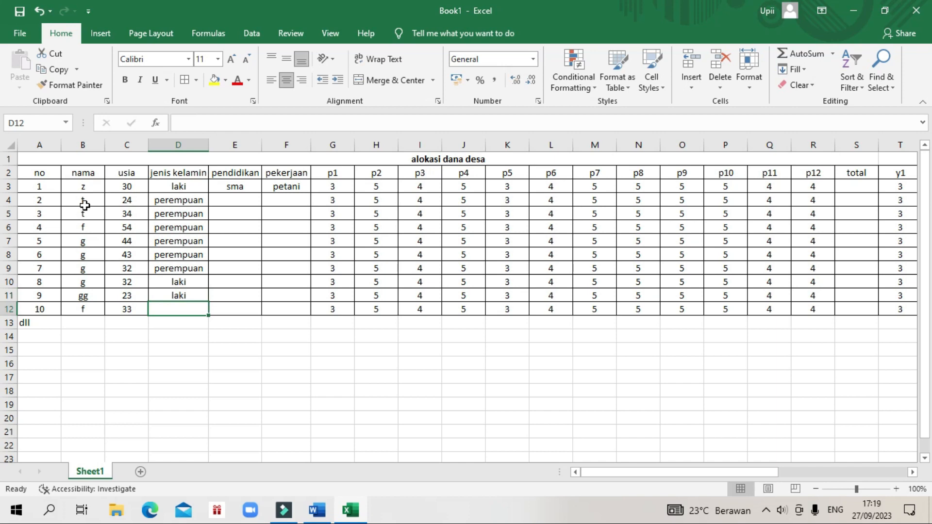
text(laki)
key(Tab)
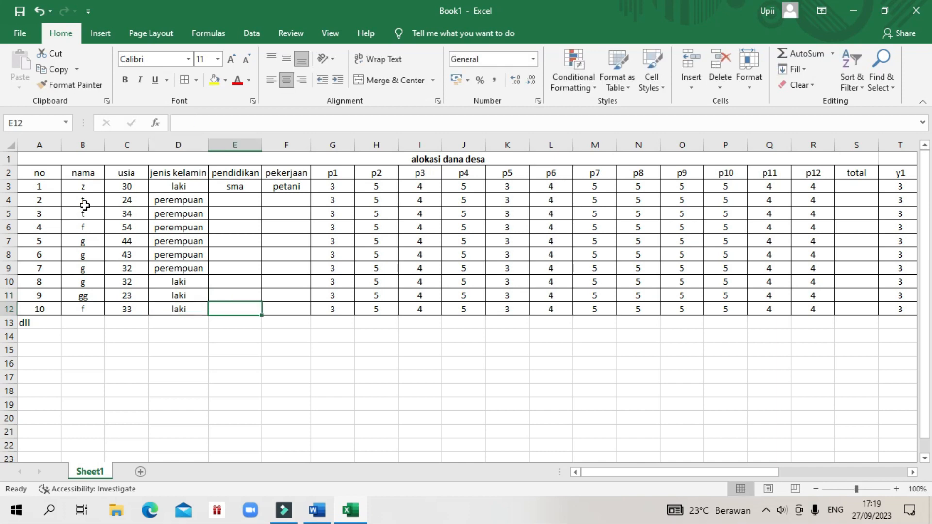
- Fill the pendidikan column for respondents 2 to 5 with sma in E4 to E7
key(Up)
key(Up)
key(Up)
key(Up)
key(Up)
key(Up)
key(Up)
key(Up)
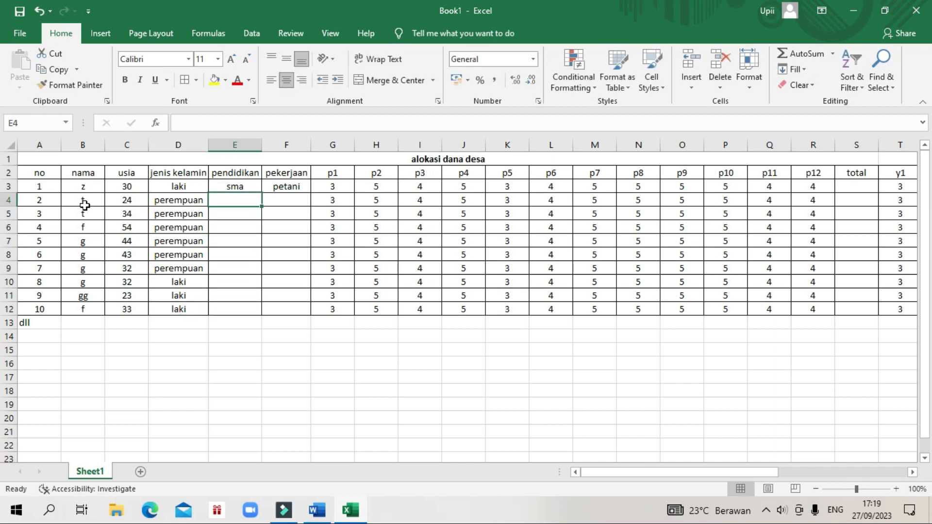
text(sma)
key(Return)
text(sma)
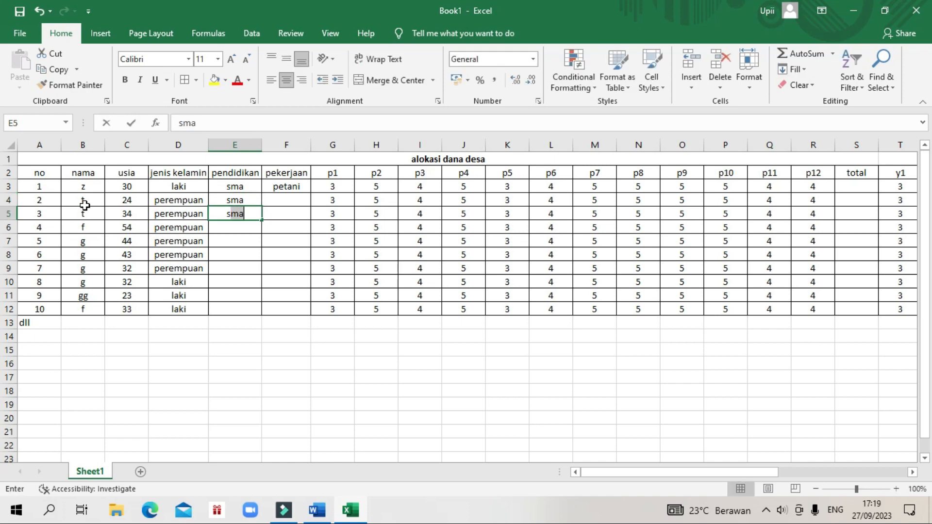
key(Return)
text(sma)
key(Return)
text(sma)
key(Return)
- Enter smp as the pendidikan of respondents 6 and 7 in E8 and E9
text(s)
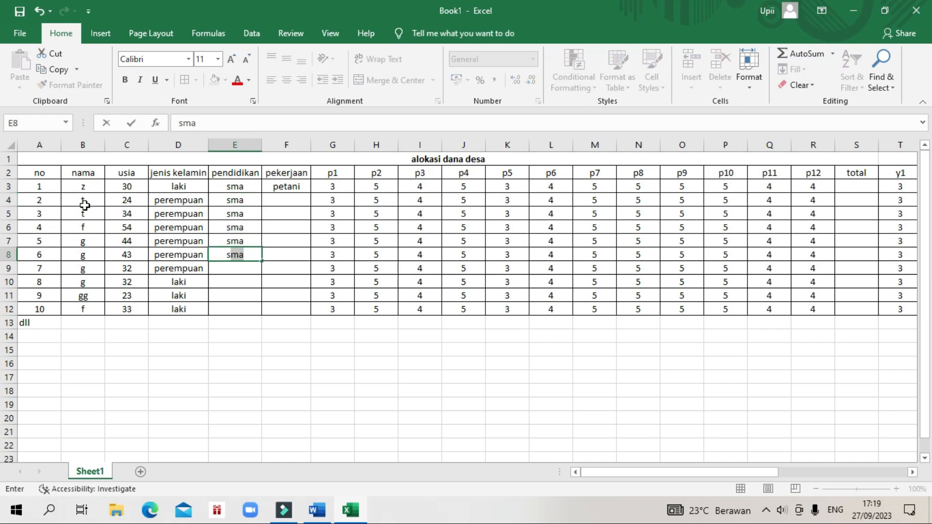
text(smp)
key(ctrl+Return)
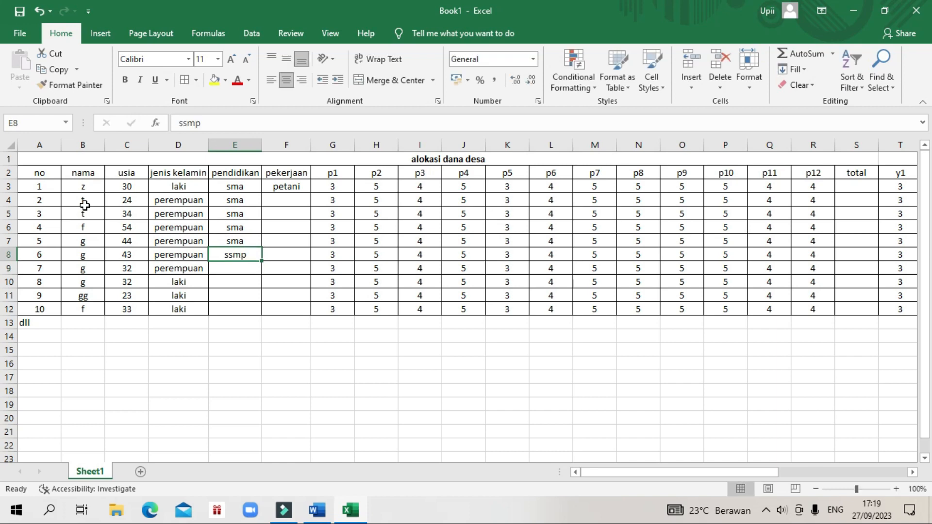
key(BackSpace)
text(s)
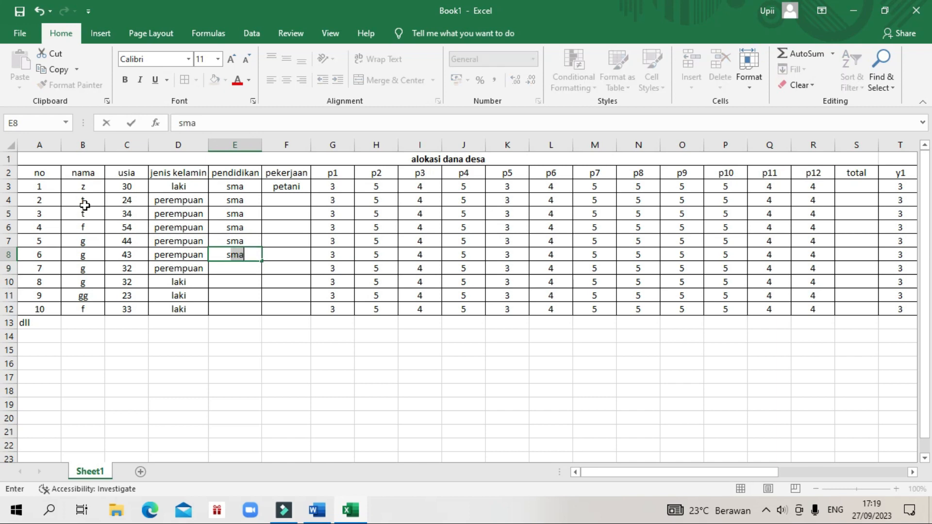
text(mp)
key(Return)
text(s)
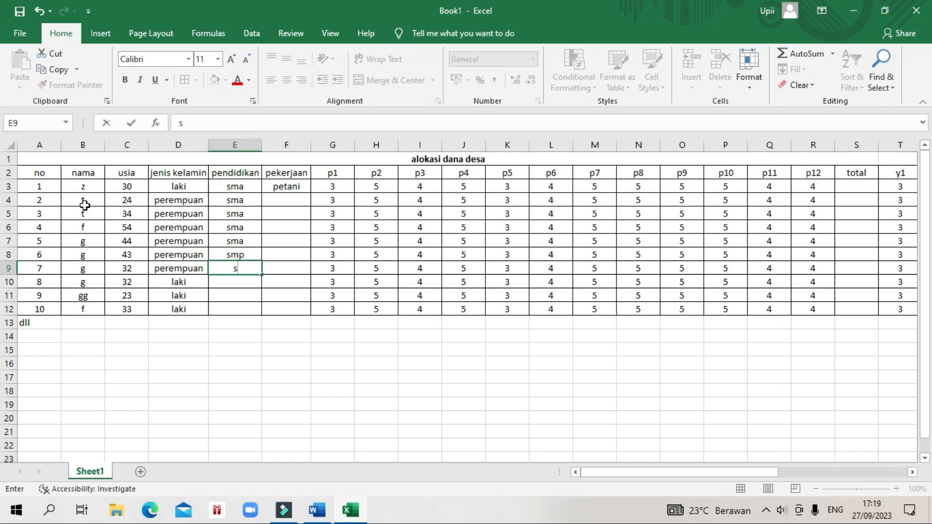
text(mo)
key(BackSpace)
text(p)
key(Return)
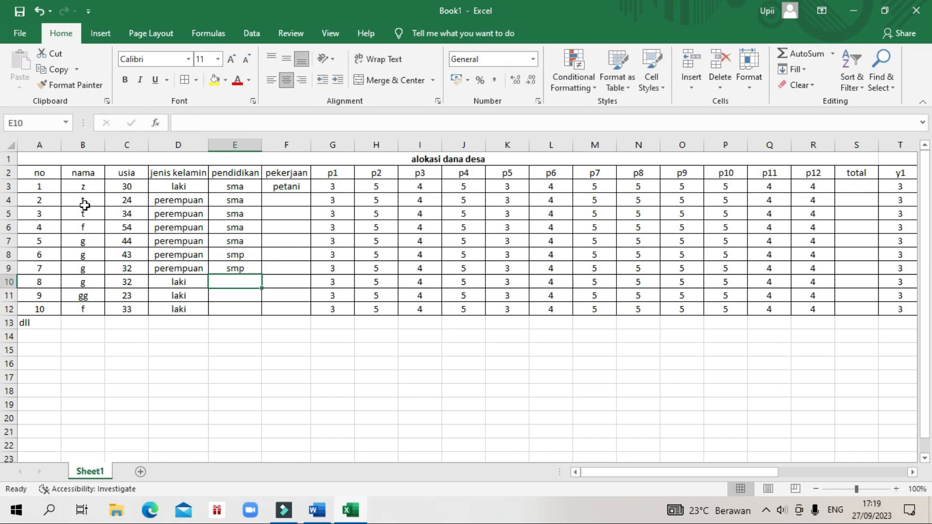
- Fill the pendidikan column for respondents 8 to 10 with sd in E10 to E12
text(sd)
key(Return)
text(sd)
key(Return)
text(sd)
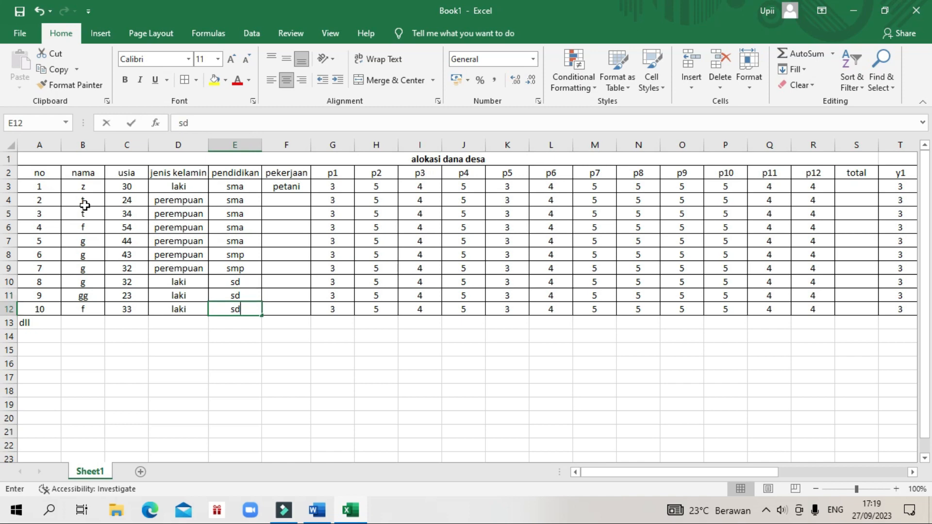
key(Up)
- Enter pedagang as the pekerjaan of respondent 2 in F4
key(Up)
key(Up)
key(Up)
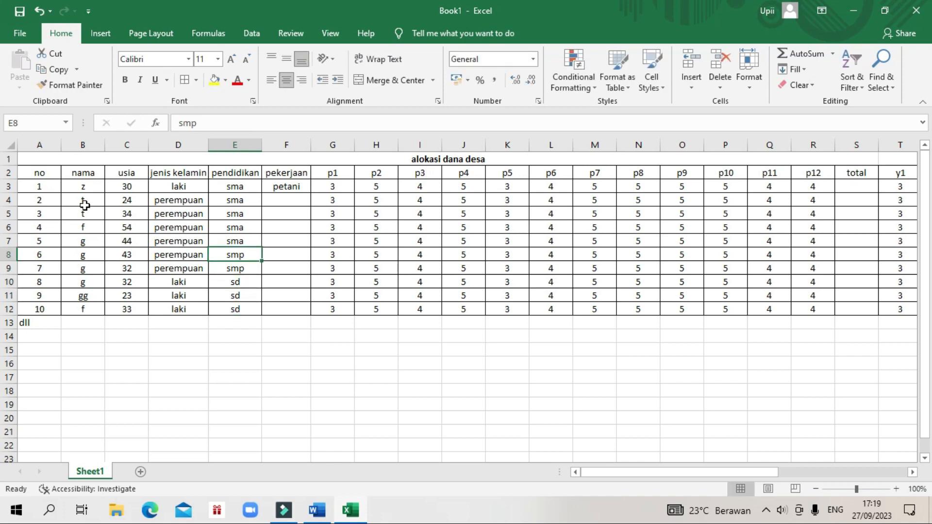
key(Up)
key(Up)
key(Up)
key(Up)
key(Right)
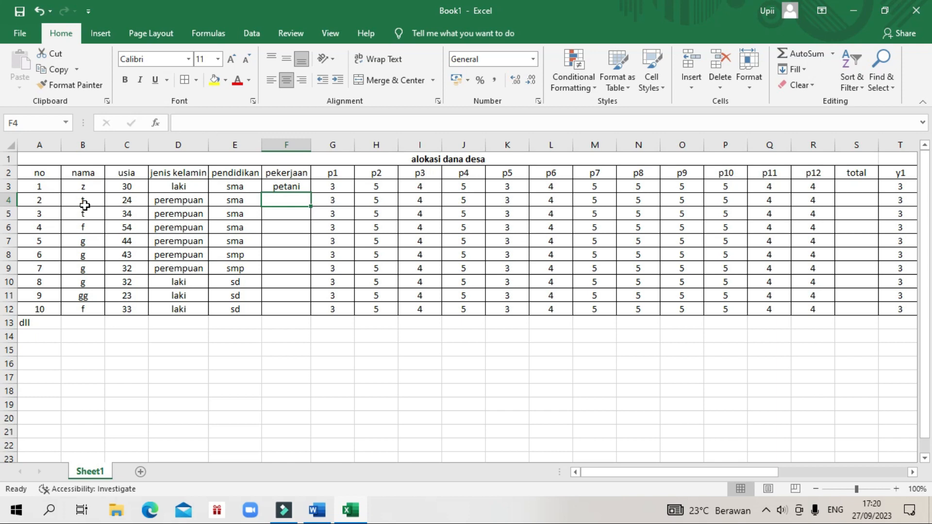
text(pedagan)
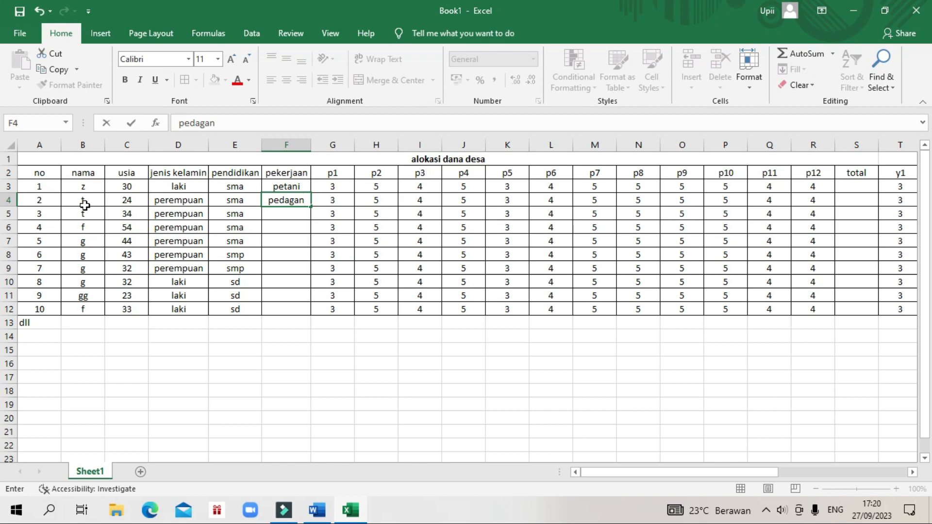
text(g)
key(Return)
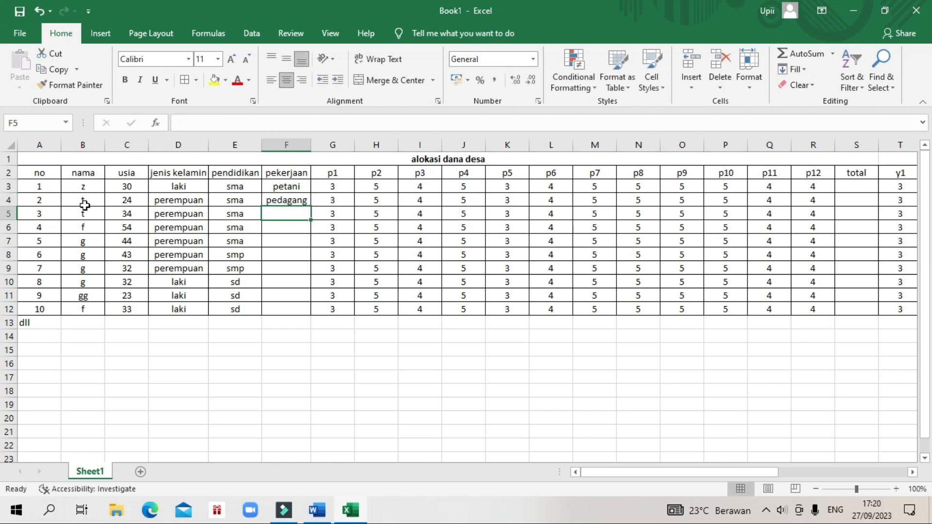
- Enter irt as the pekerjaan of respondents 3 and 4 in F5 and F6
text(ibu)
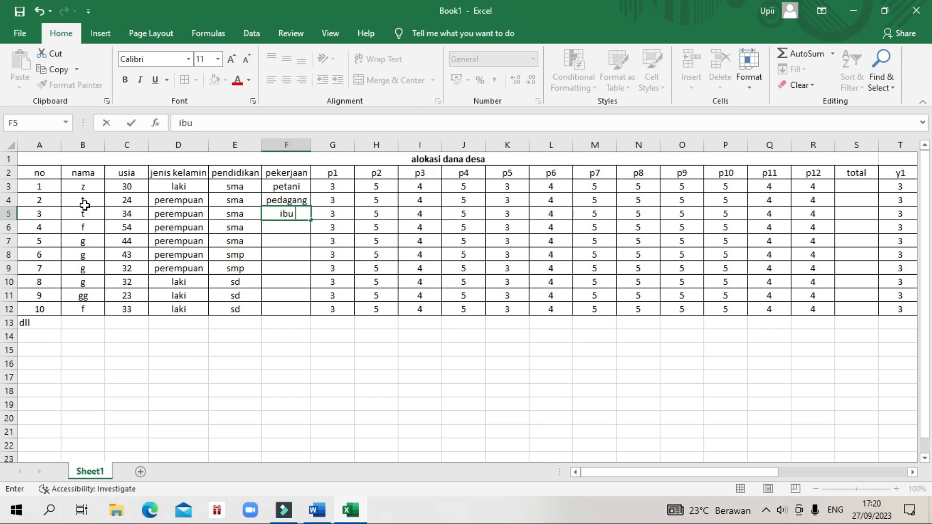
text( rt)
key(BackSpace)
key(BackSpace)
key(BackSpace)
key(BackSpace)
key(BackSpace)
text(rt)
key(Return)
text(t)
key(Return)
key(Up)
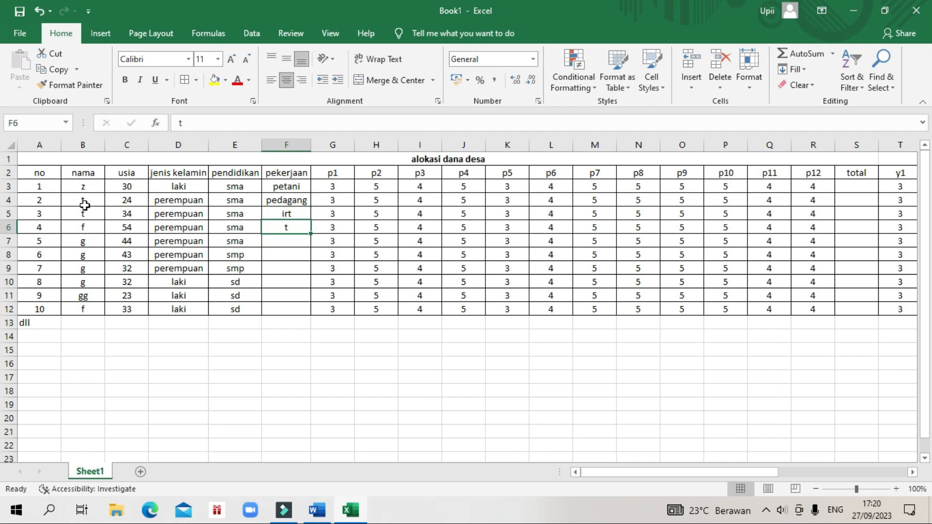
key(BackSpace)
text(irt)
key(Return)
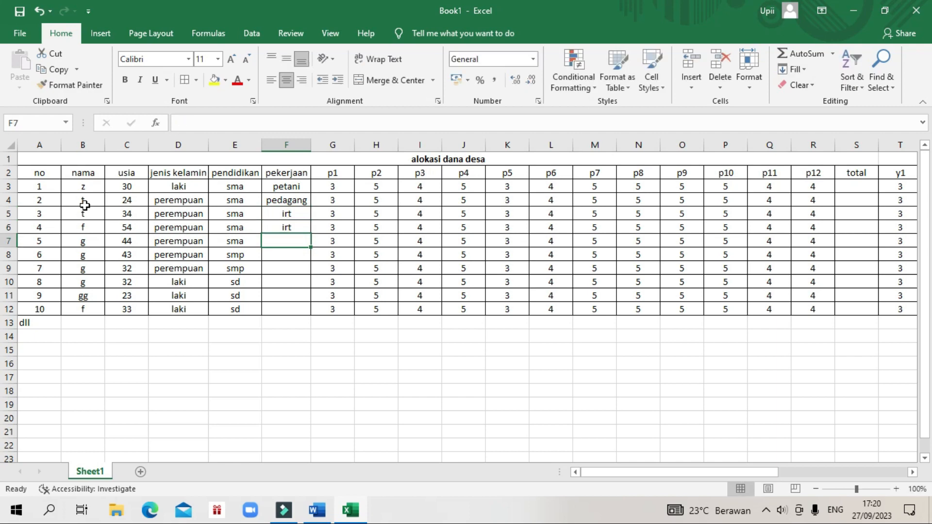
- Fill the pekerjaan column for respondents 5 to 7 with irt in F7 to F9
text(irt)
key(Return)
text(irt)
key(Return)
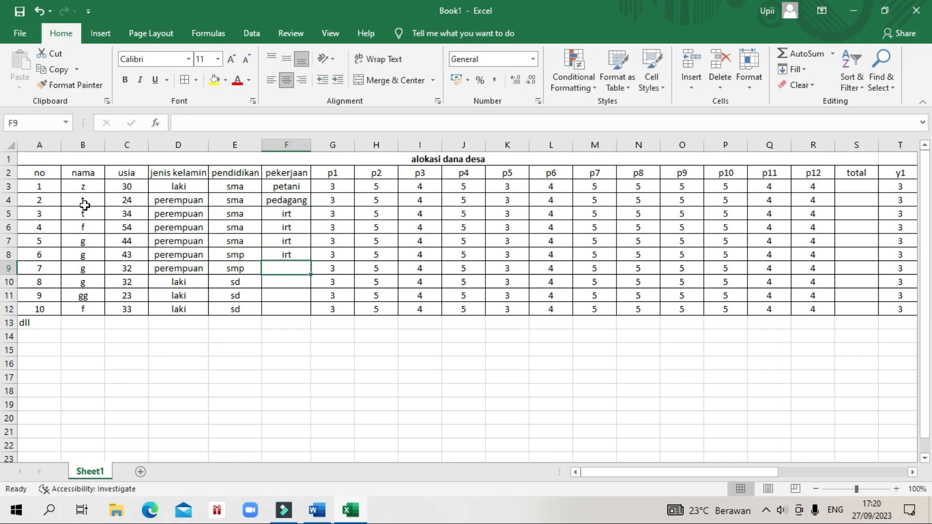
text(i)
key(Return)
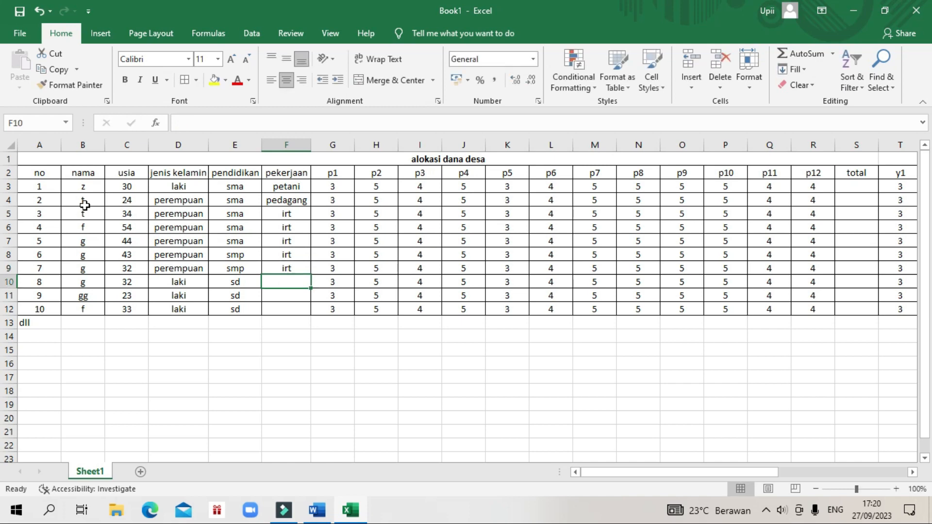
- Fill the pekerjaan column for respondents 8 to 10 with pedagang in F10 to F12
text(pedagang)
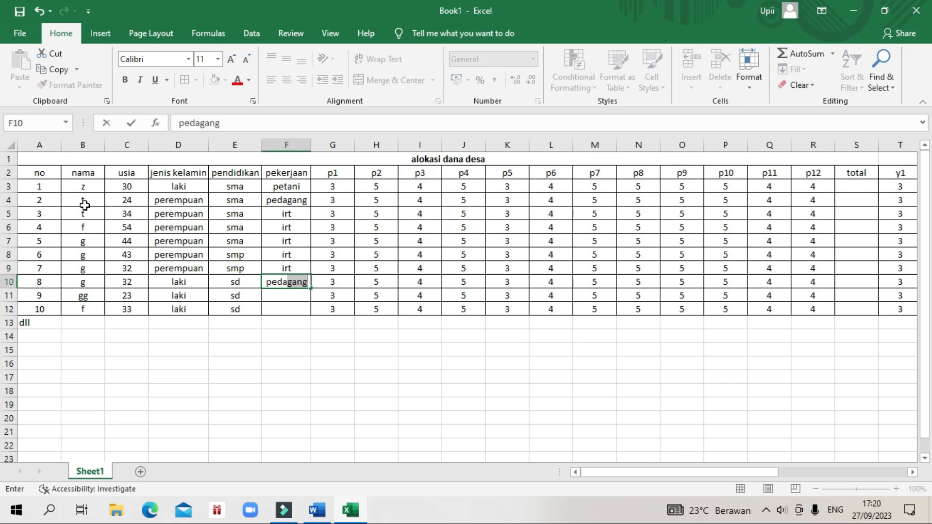
key(Return)
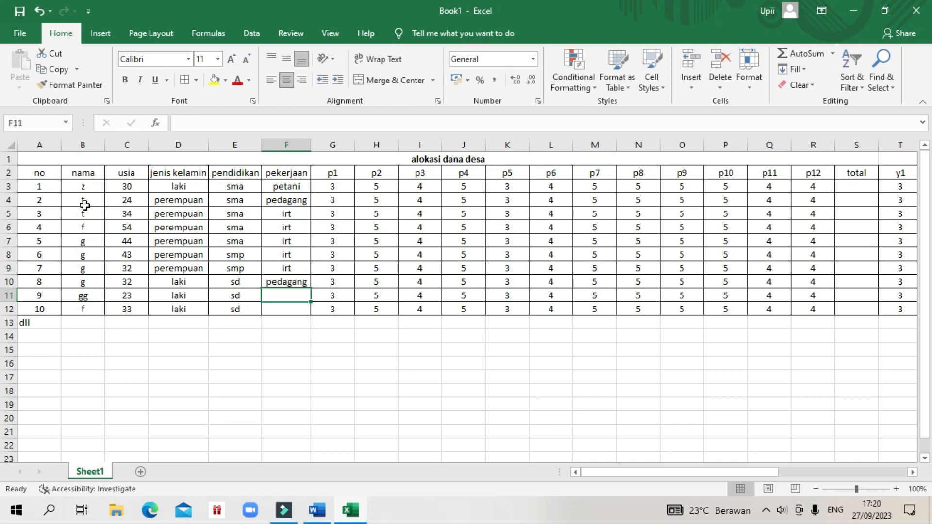
text(peda)
key(Return)
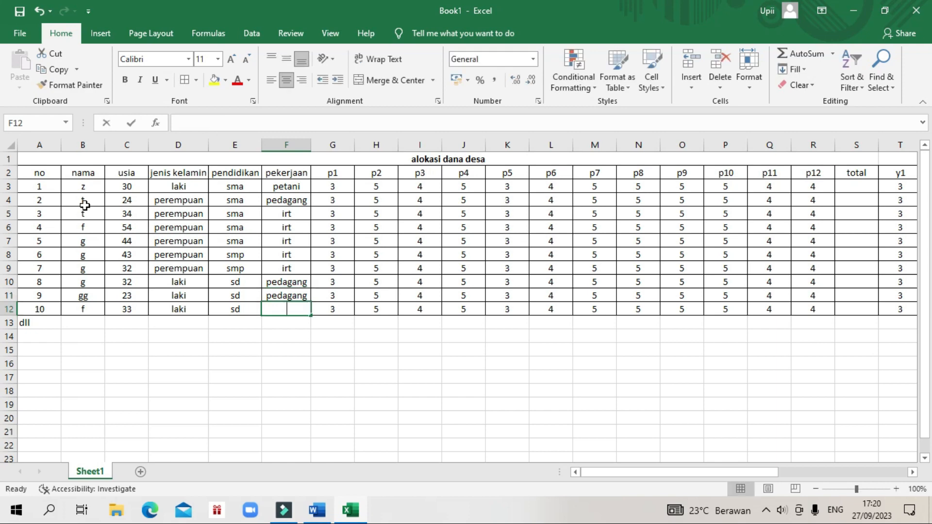
text(ped)
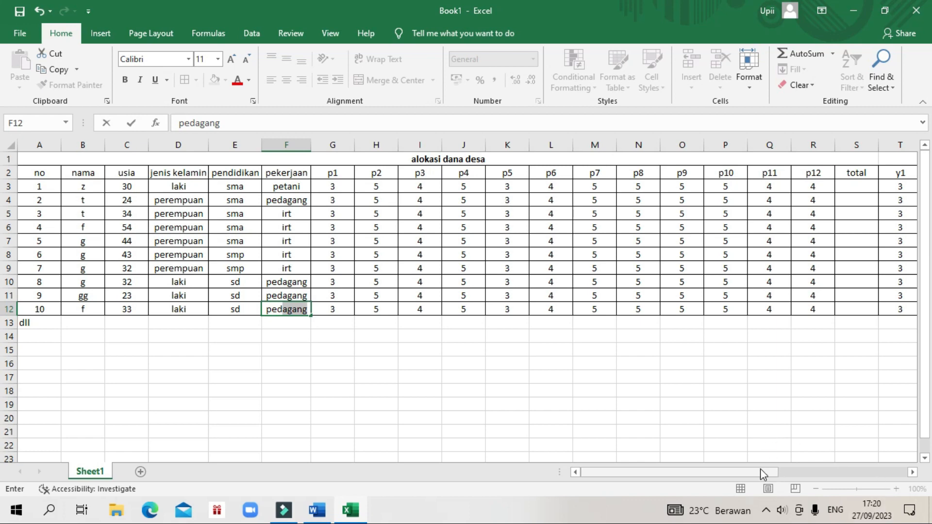
- AutoSum the p1 to p12 scores of all ten respondents into the alokasi dana desa total column, S3 to S12
drag(764, 474, 730, 476)
drag(207, 186, 735, 312)
click(810, 56)
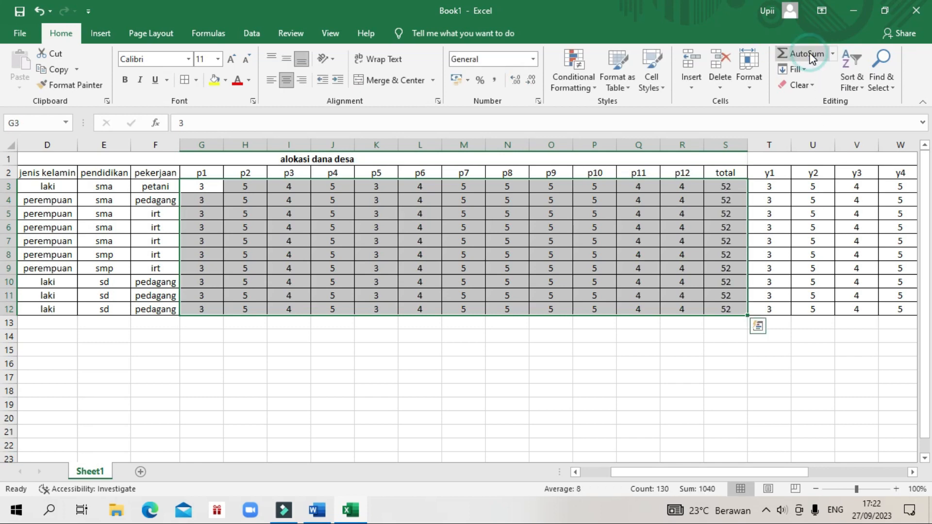
- AutoSum the y1 to y13 columns of all ten respondents into the perekonomian masyarakat total column, AG3 to AG12
drag(796, 470, 873, 471)
drag(383, 187, 840, 313)
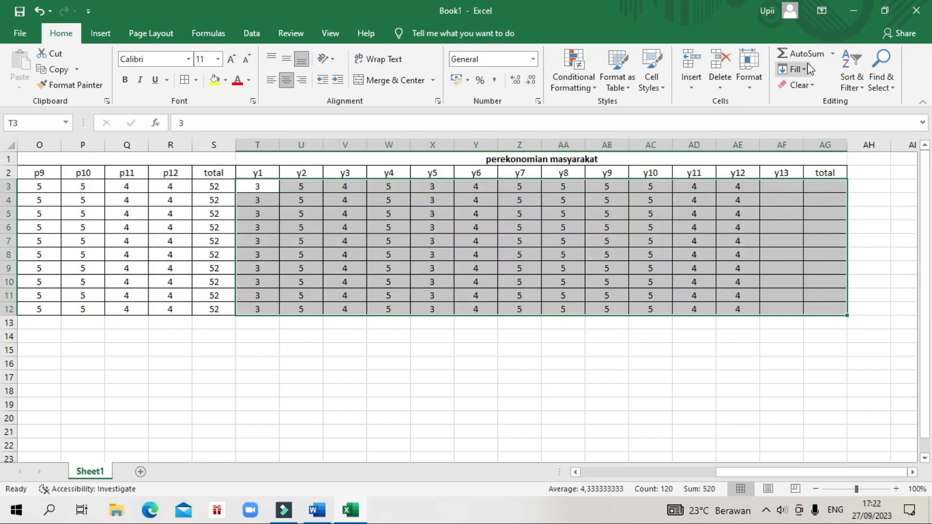
click(805, 57)
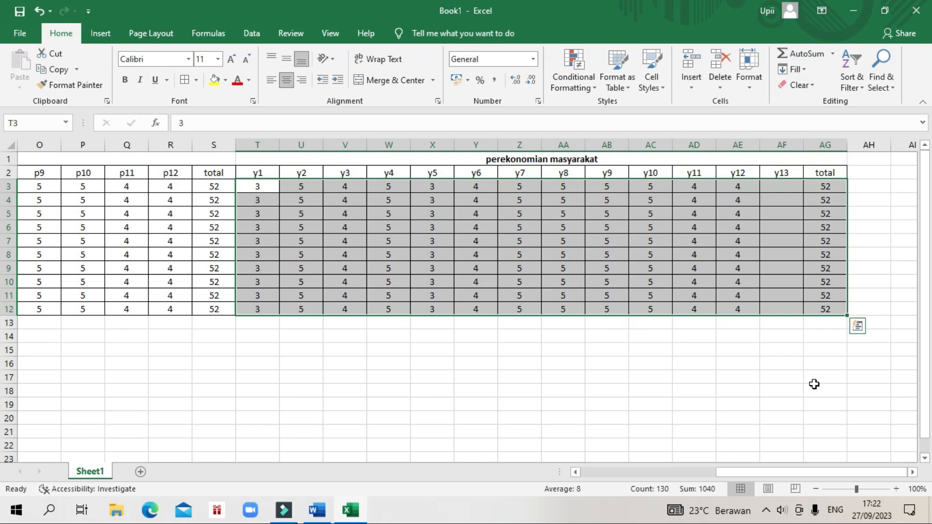
click(760, 473)
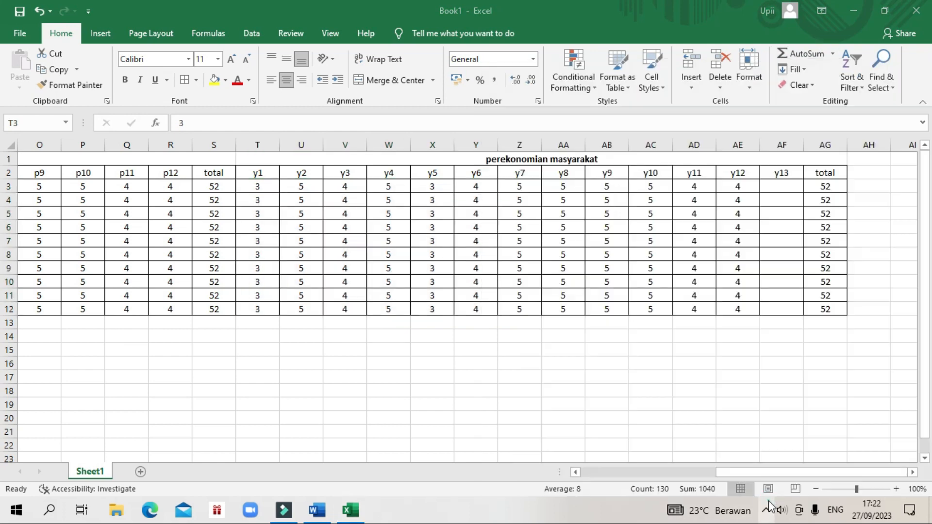
click(766, 510)
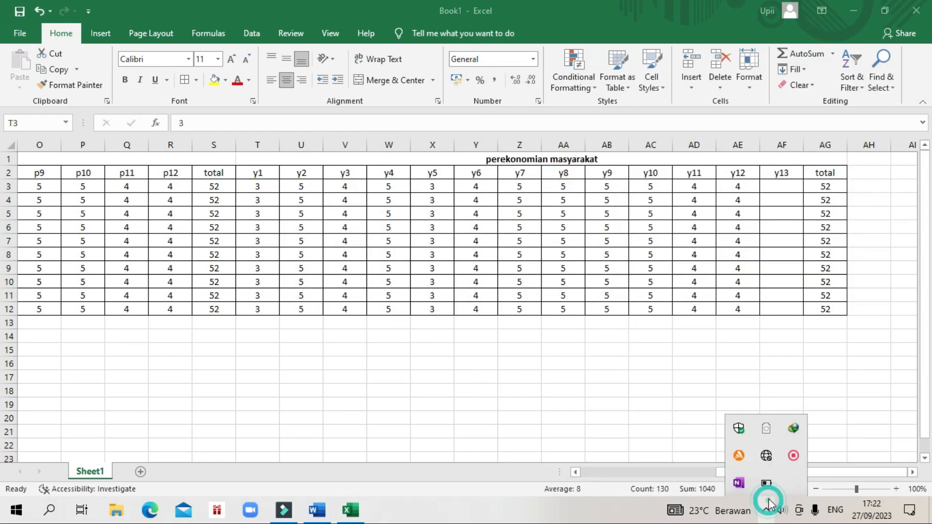
click(603, 519)
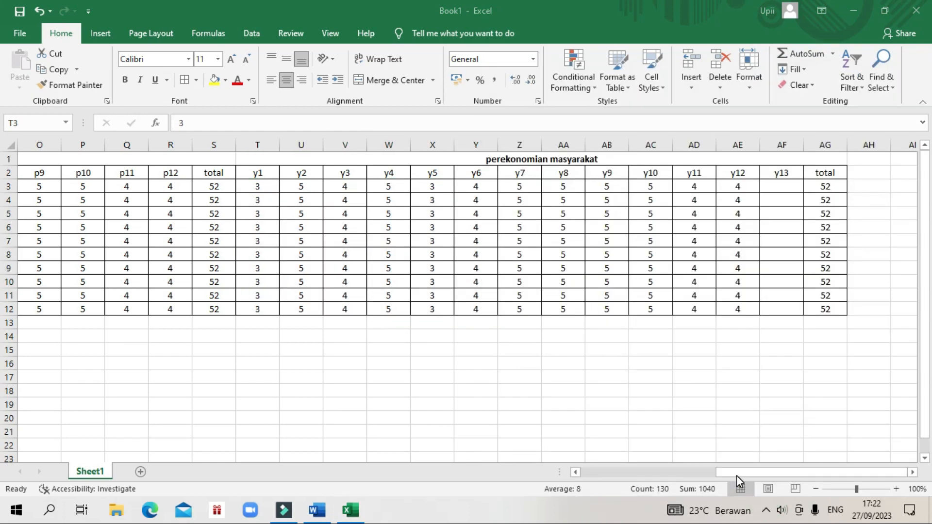
- Review the questionnaire statements in Word down to the end of the document and compare them with the score columns in the Excel table
drag(736, 475, 596, 475)
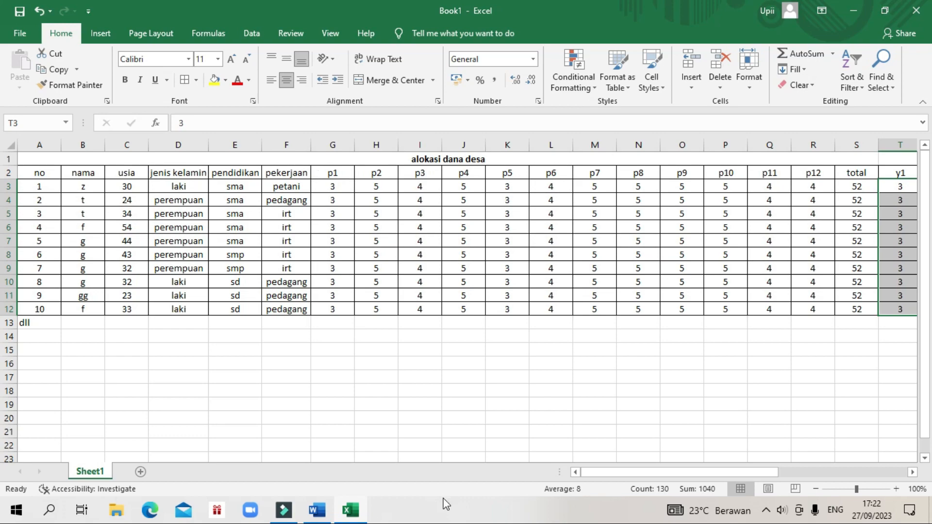
click(326, 512)
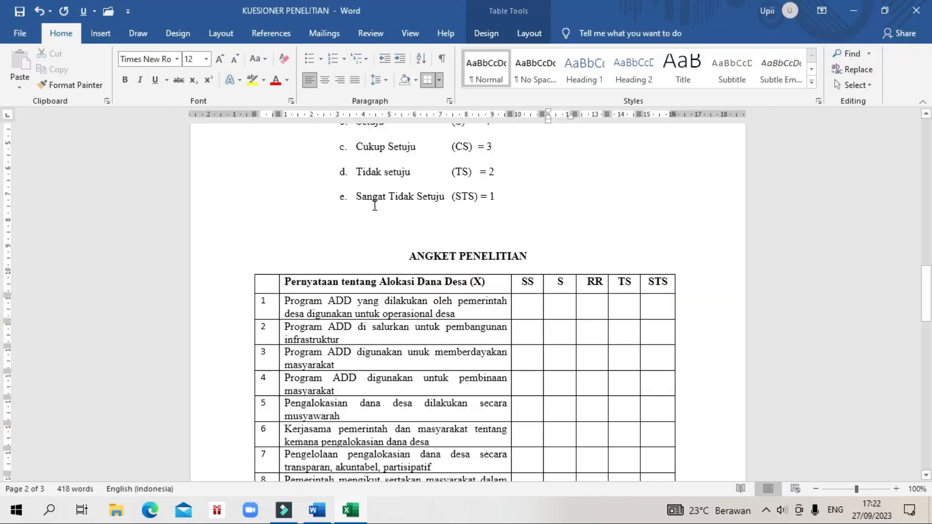
scroll(370, 252, down, 5)
scroll(370, 252, down, 15)
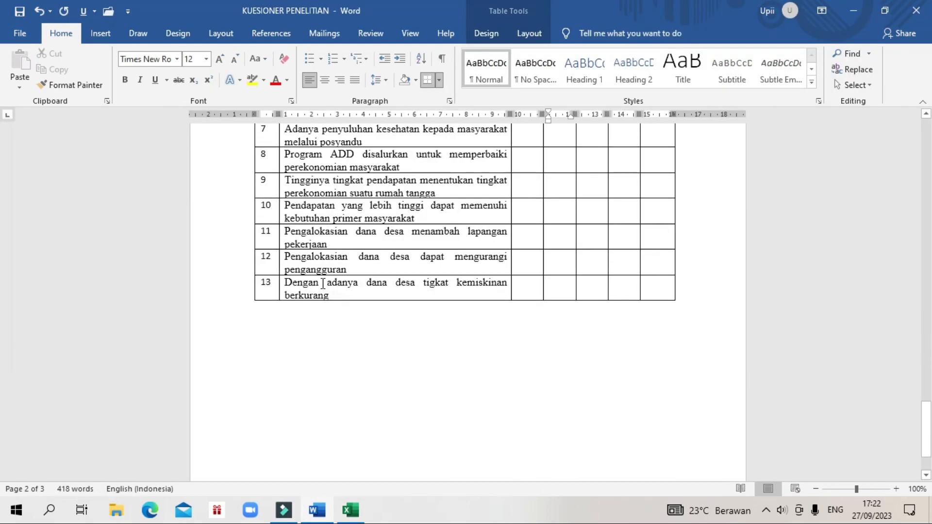
click(351, 511)
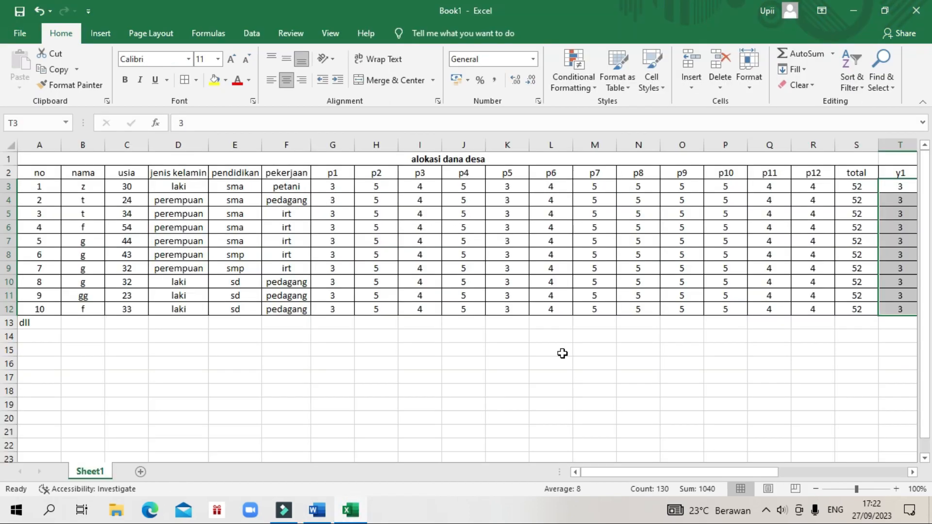
drag(716, 478, 790, 426)
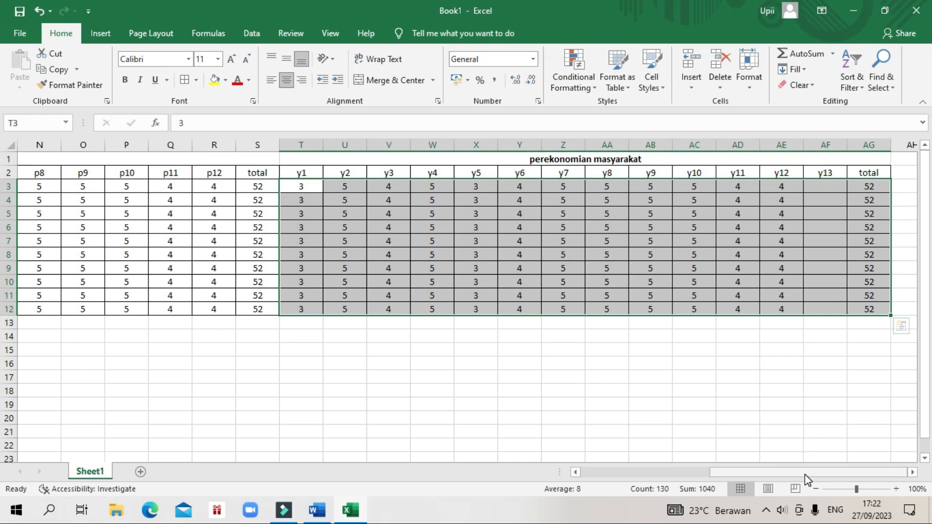
drag(795, 472, 759, 478)
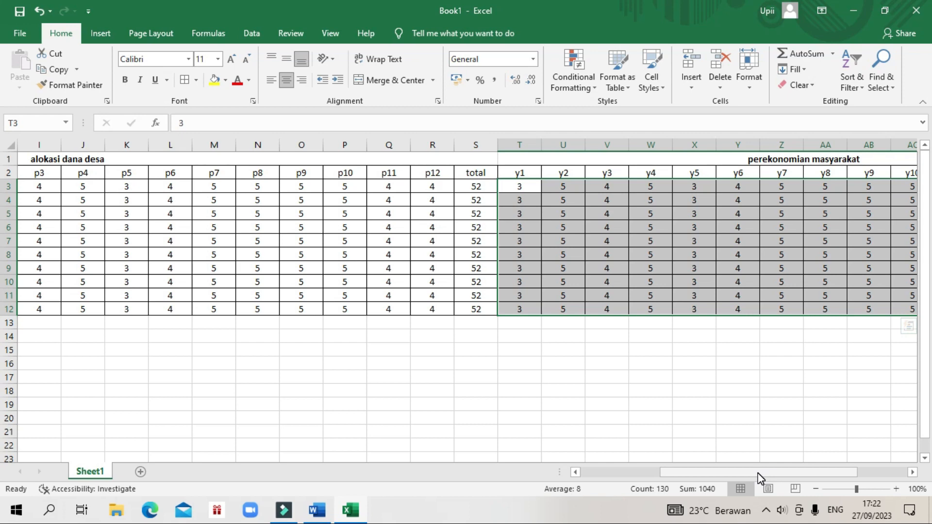
- Minimize the Excel workbook and the Word questionnaire to show the desktop
click(865, 3)
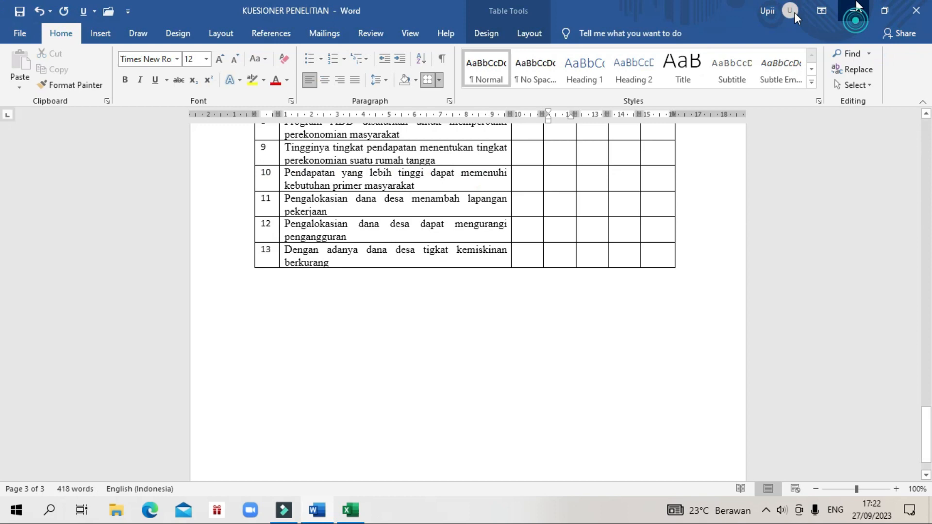
click(854, 7)
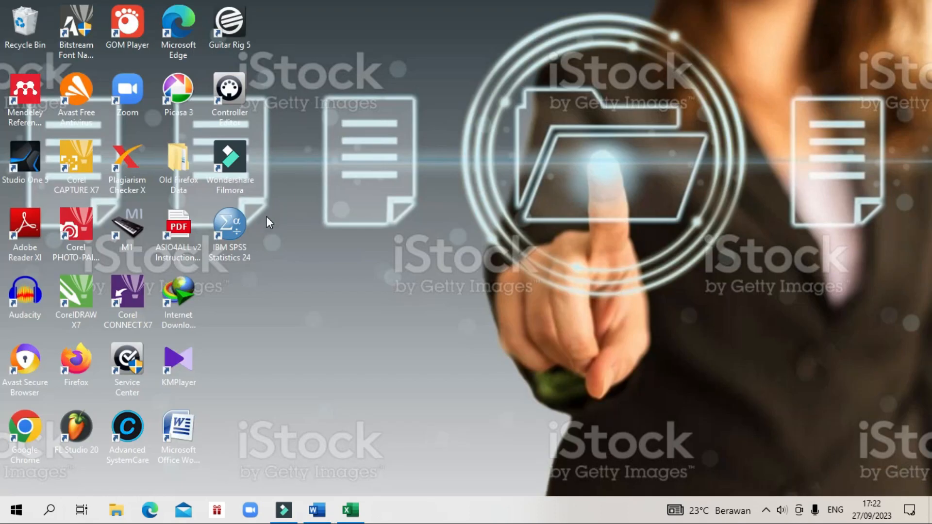